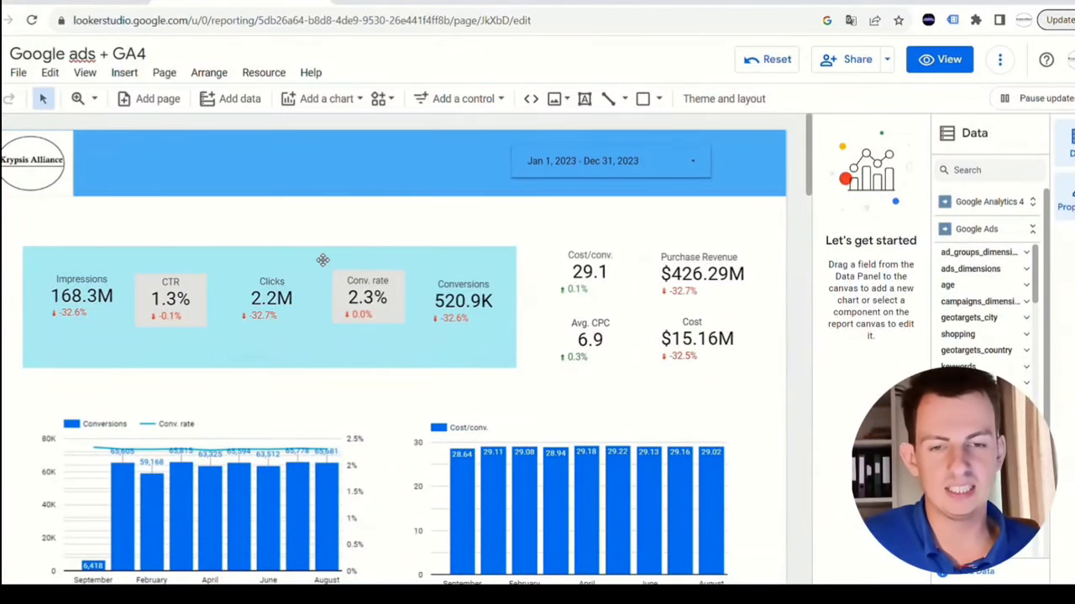
Collapse the Google Ads field list in the report's Data panel
{"action": "scroll", "coordinate": [180, 268], "scroll_direction": "down", "scroll_amount": 1}
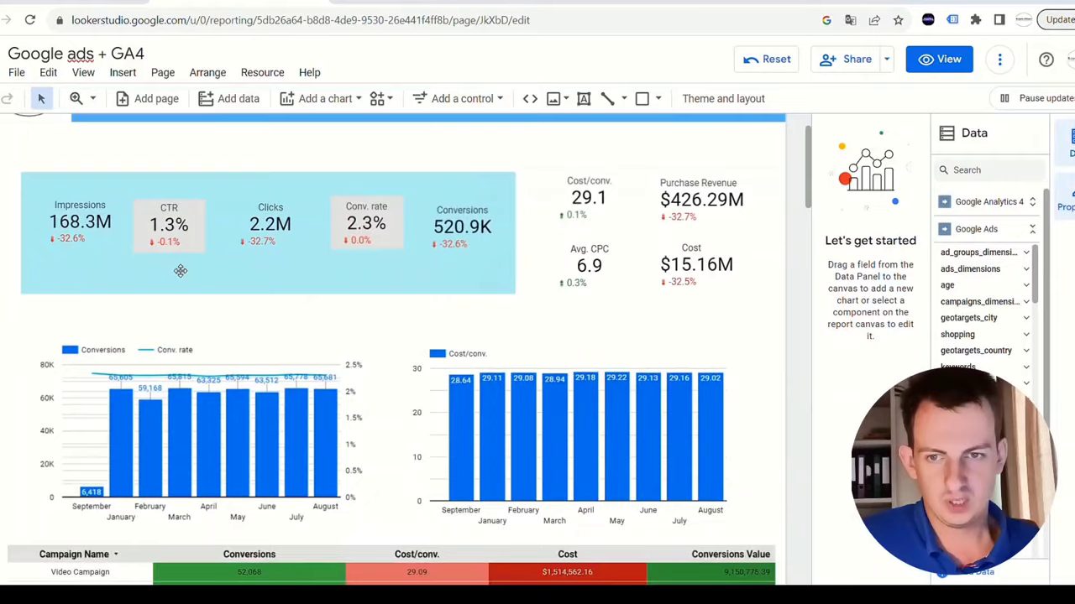
{"action": "scroll", "coordinate": [179, 269], "scroll_direction": "up", "scroll_amount": 1}
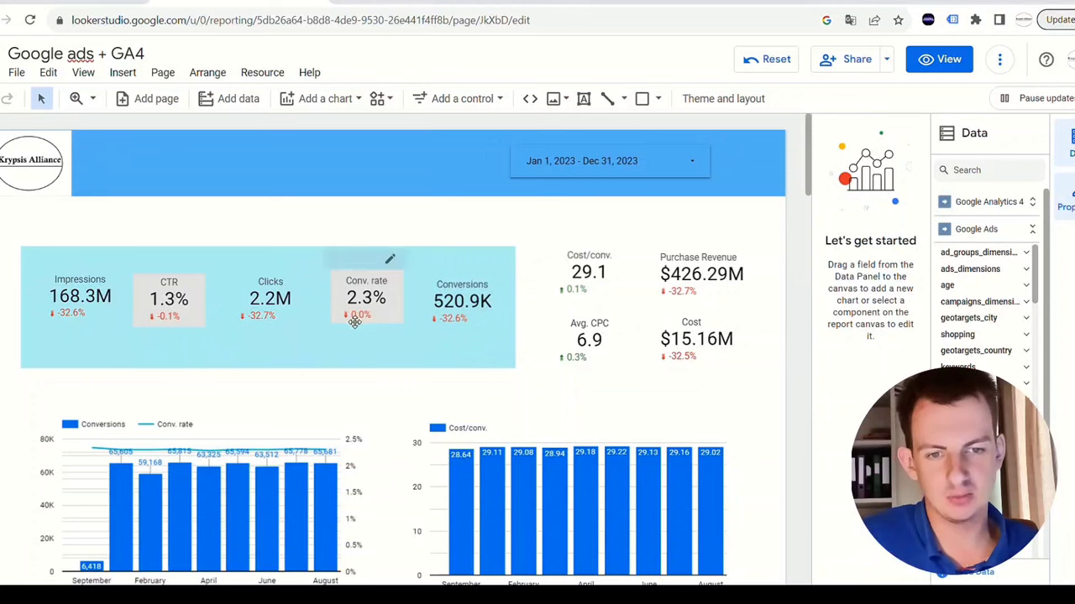
{"action": "left_click", "coordinate": [1032, 228]}
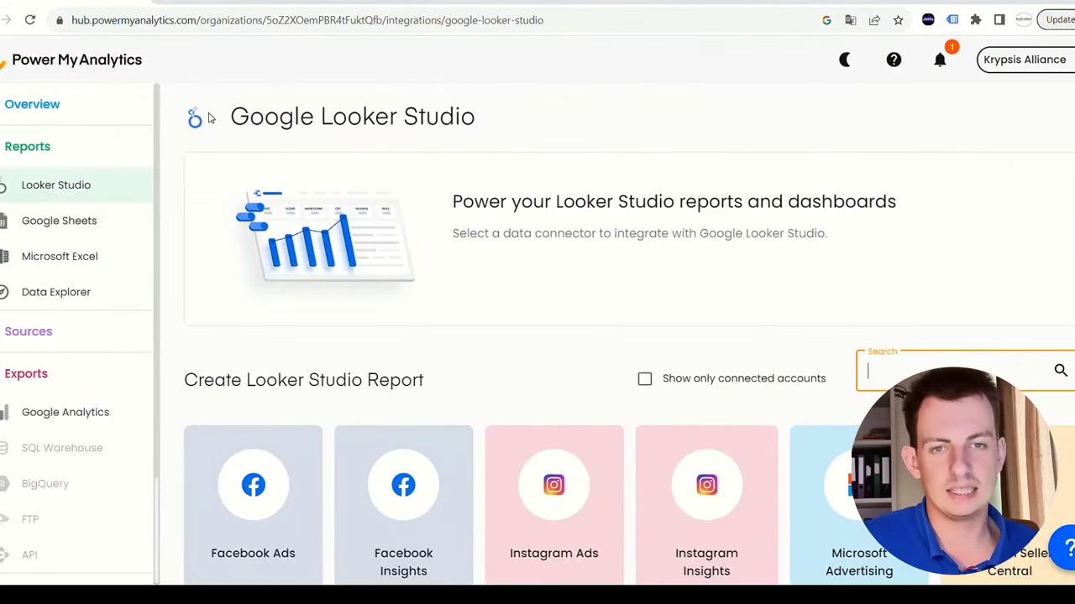
Search Google for 'powermyanalytics' in a new browser tab
{"action": "left_click", "coordinate": [347, 2]}
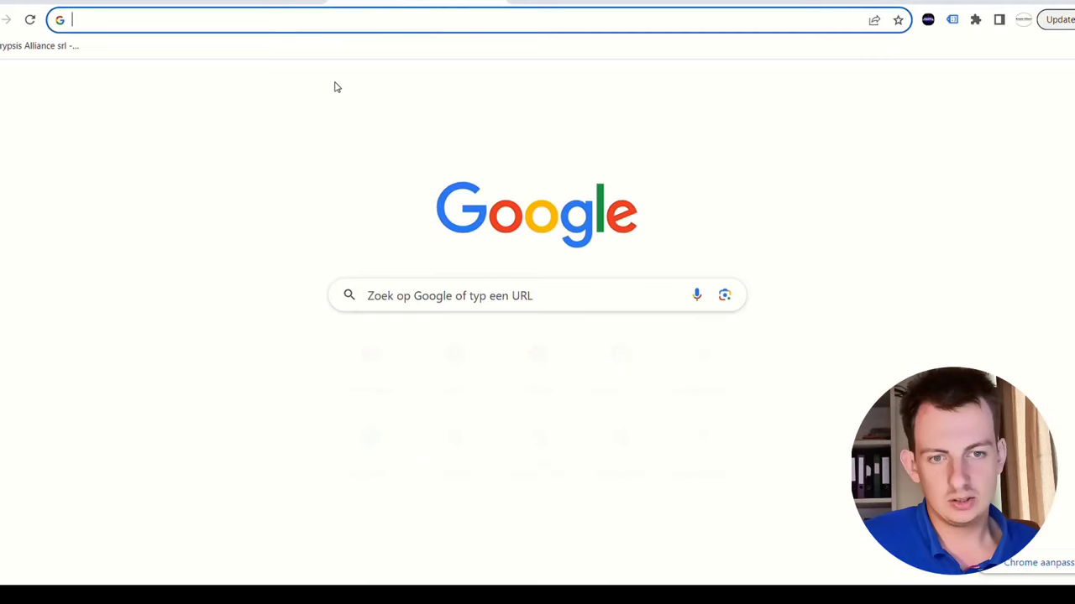
{"action": "left_click", "coordinate": [391, 302]}
{"action": "type", "text": "powermyanalyt"}
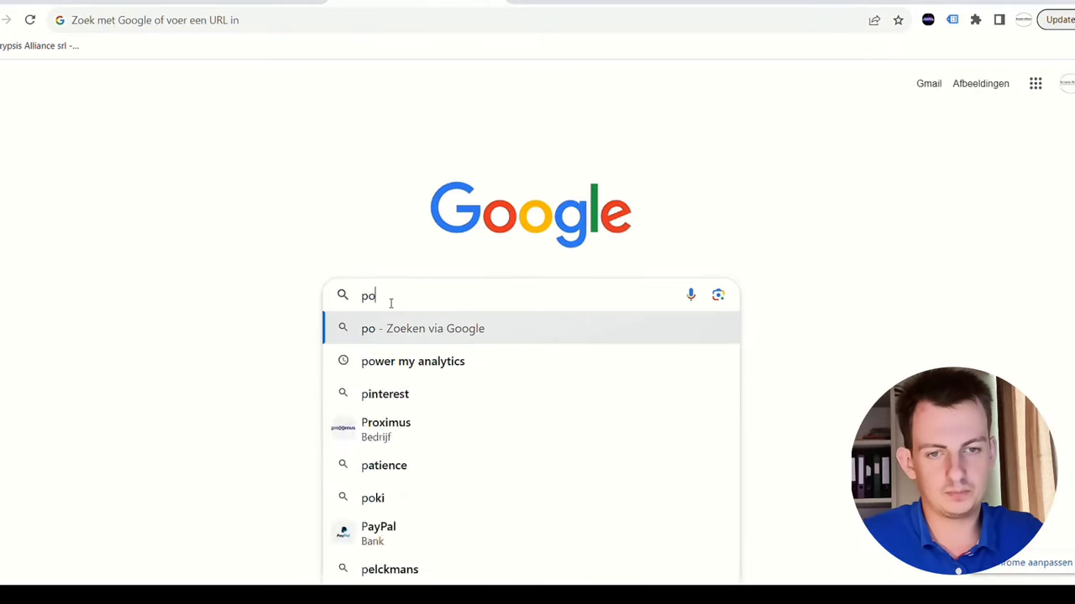
{"action": "type", "text": "ics"}
{"action": "key", "text": "Return"}
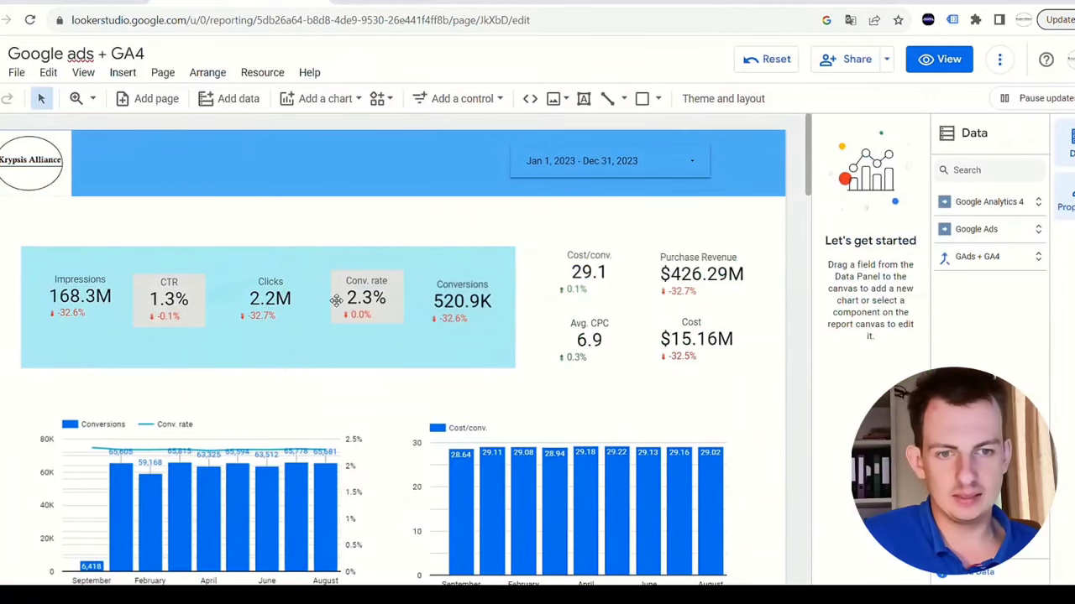
Go to the Looker Studio home page by trimming the URL to /u/0/reporting
{"action": "scroll", "coordinate": [302, 237], "scroll_direction": "down", "scroll_amount": 10}
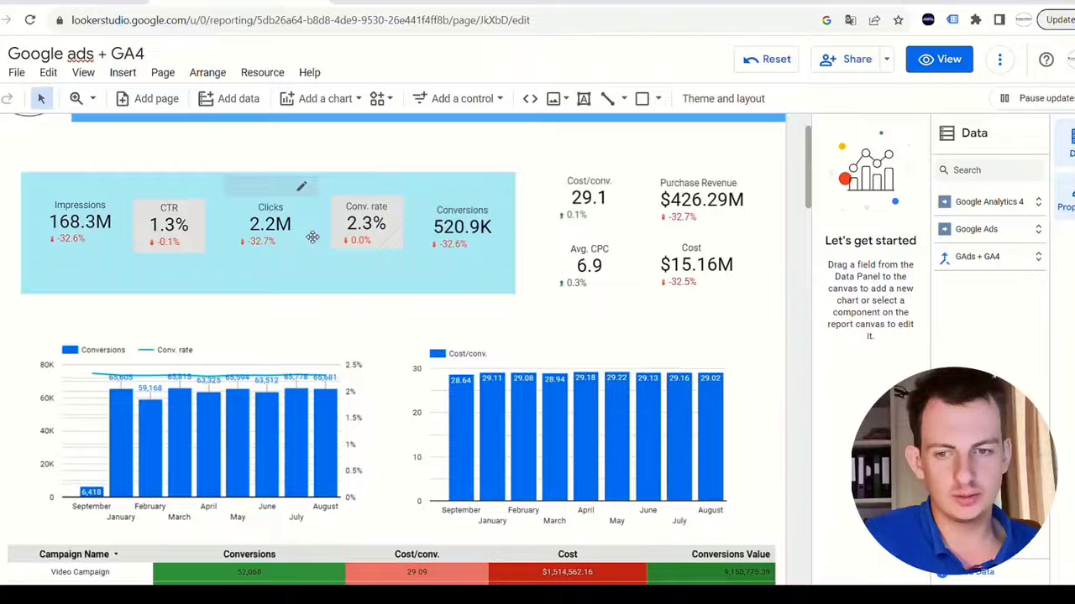
{"action": "scroll", "coordinate": [289, 242], "scroll_direction": "up", "scroll_amount": 10}
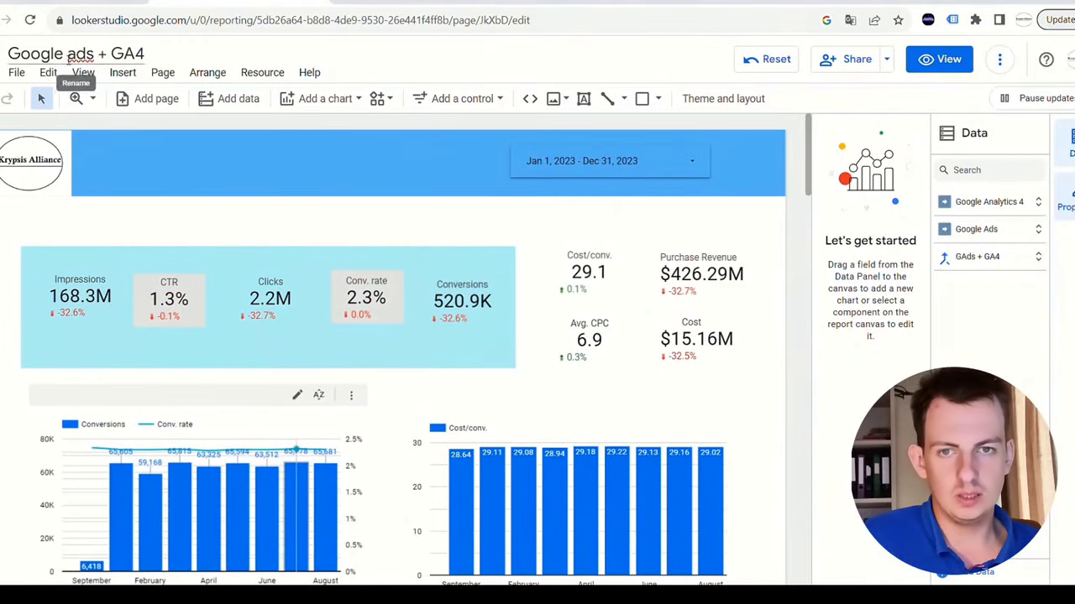
{"action": "left_click", "coordinate": [541, 25]}
{"action": "left_click_drag", "start_coordinate": [542, 26], "coordinate": [200, 31]}
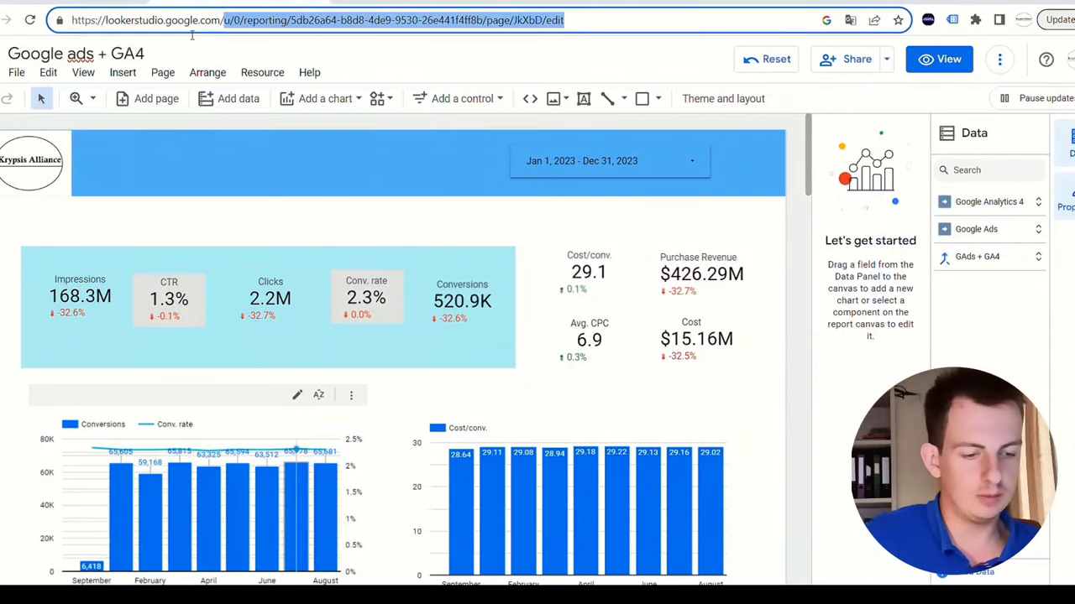
{"action": "key", "text": "BackSpace"}
{"action": "key", "text": "Return"}
Create a blank report and search the data connectors for 'google ads'
{"action": "left_click", "coordinate": [267, 256]}
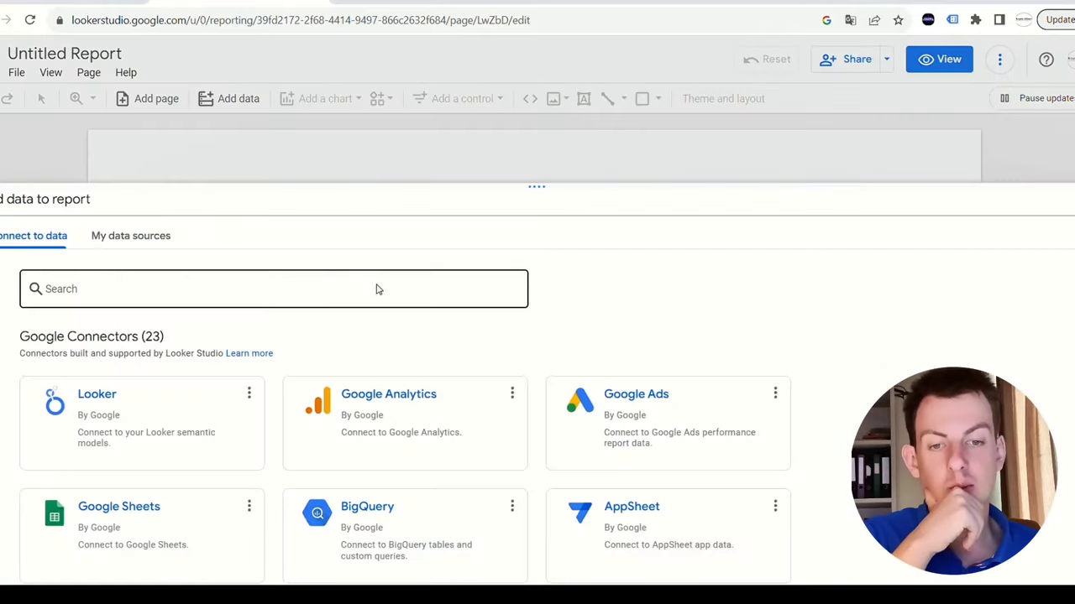
{"action": "left_click", "coordinate": [377, 292]}
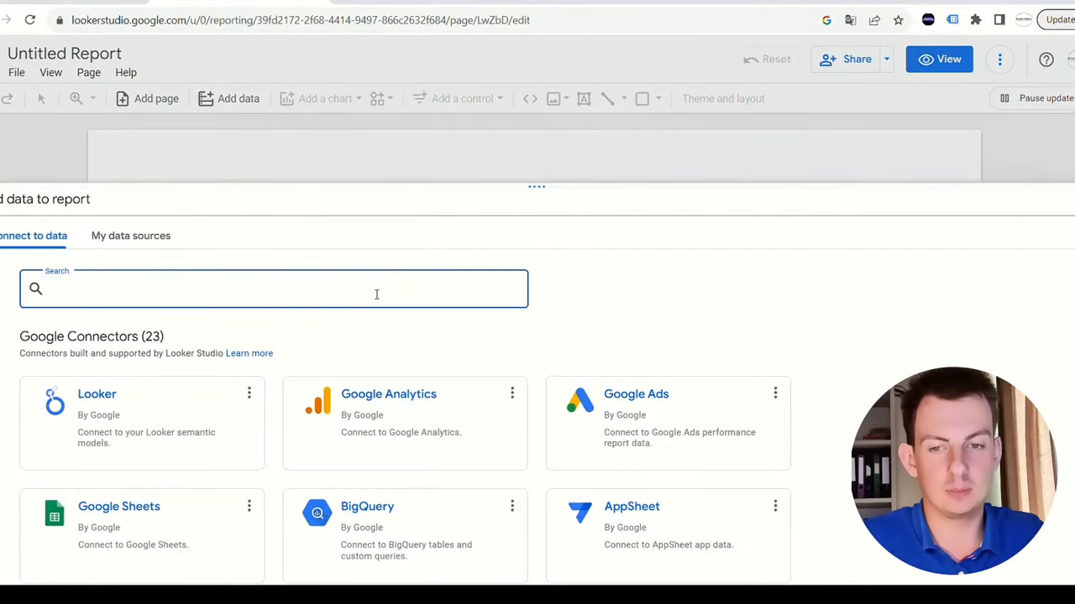
{"action": "type", "text": "google ads"}
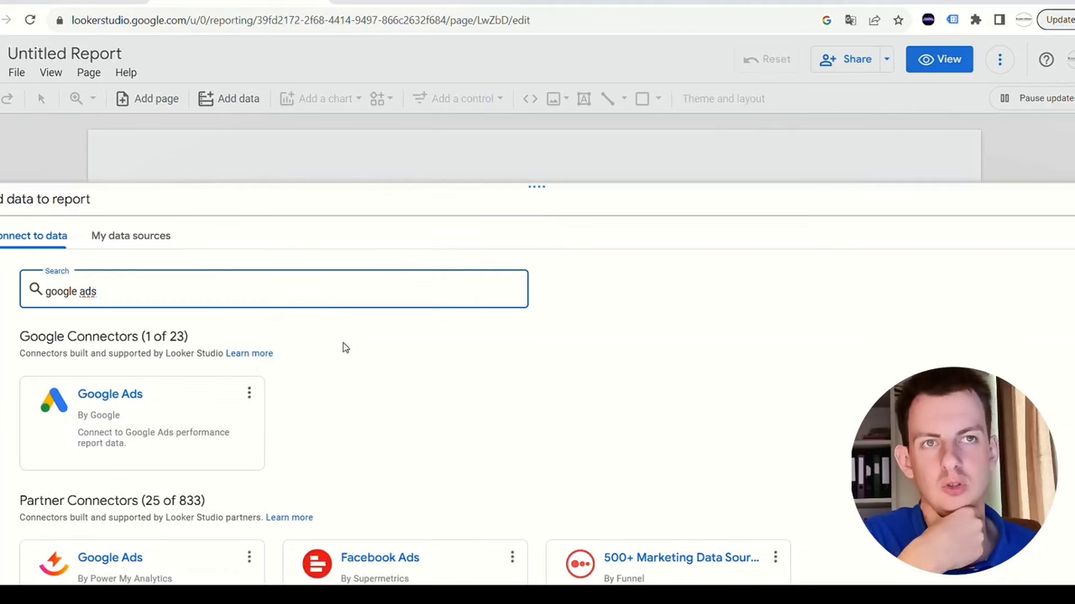
{"action": "scroll", "coordinate": [343, 353], "scroll_direction": "down", "scroll_amount": 2}
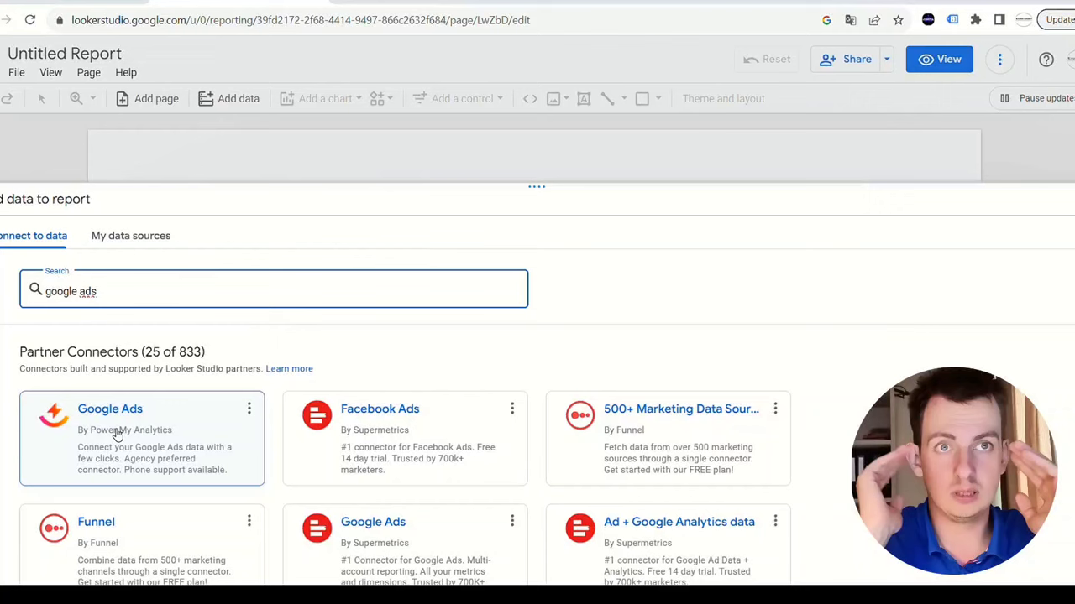
Open the Power My Analytics Google Ads connector and select the Krypsis Alliance hub
{"action": "left_click", "coordinate": [118, 434]}
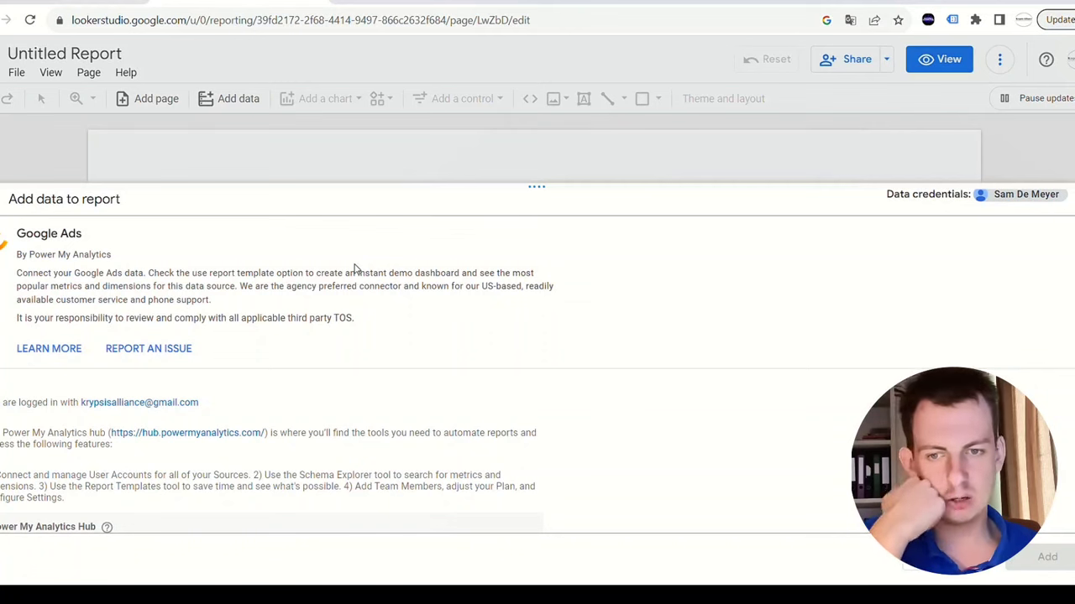
{"action": "scroll", "coordinate": [354, 270], "scroll_direction": "down", "scroll_amount": 2}
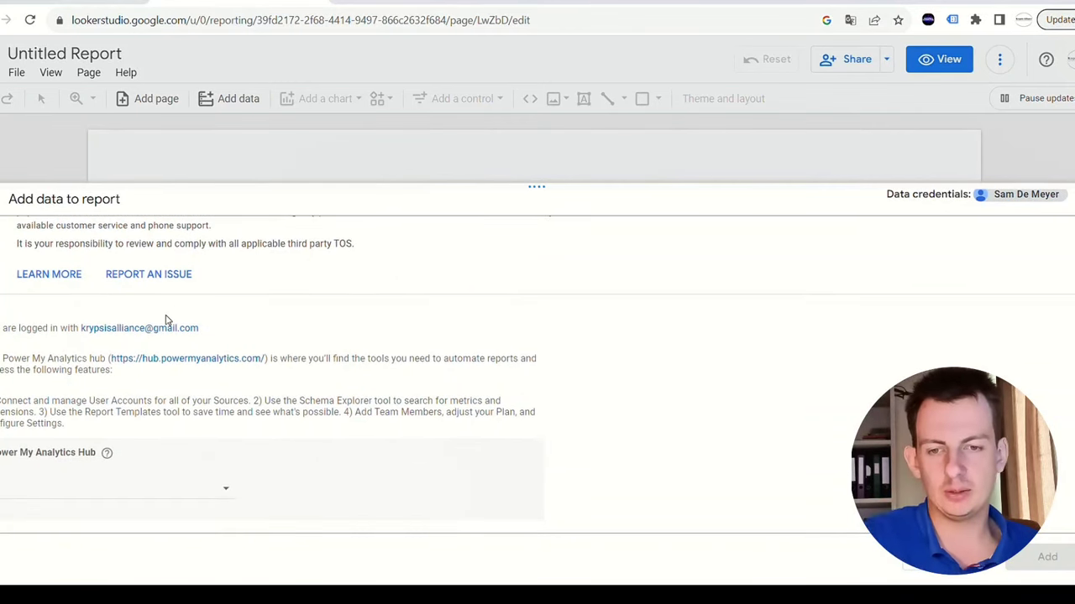
{"action": "scroll", "coordinate": [272, 271], "scroll_direction": "down", "scroll_amount": 2}
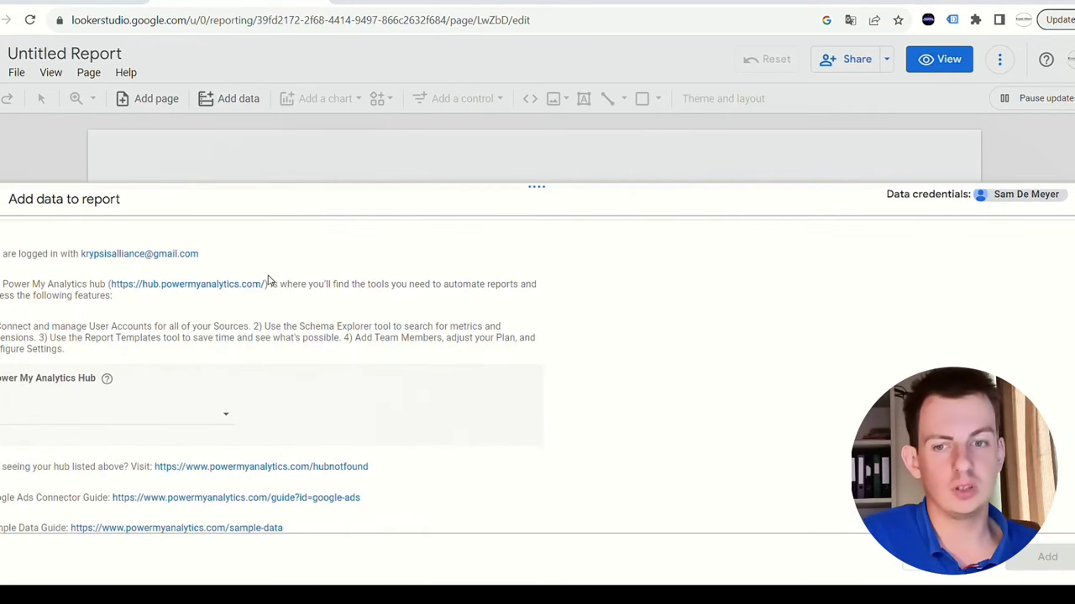
{"action": "scroll", "coordinate": [262, 279], "scroll_direction": "down", "scroll_amount": 2}
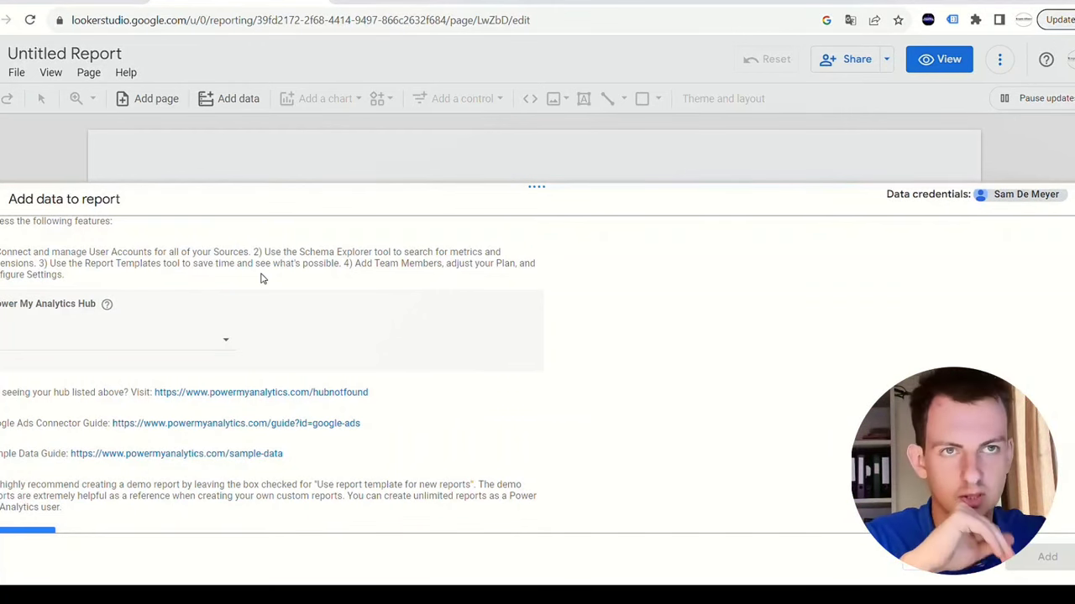
{"action": "left_click", "coordinate": [223, 341]}
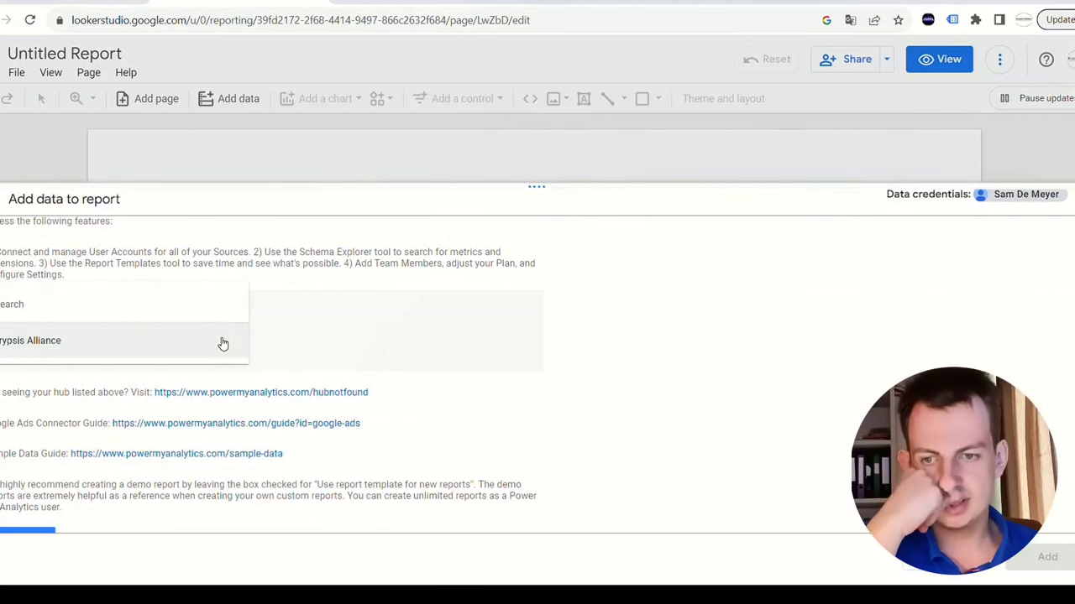
{"action": "left_click", "coordinate": [124, 341]}
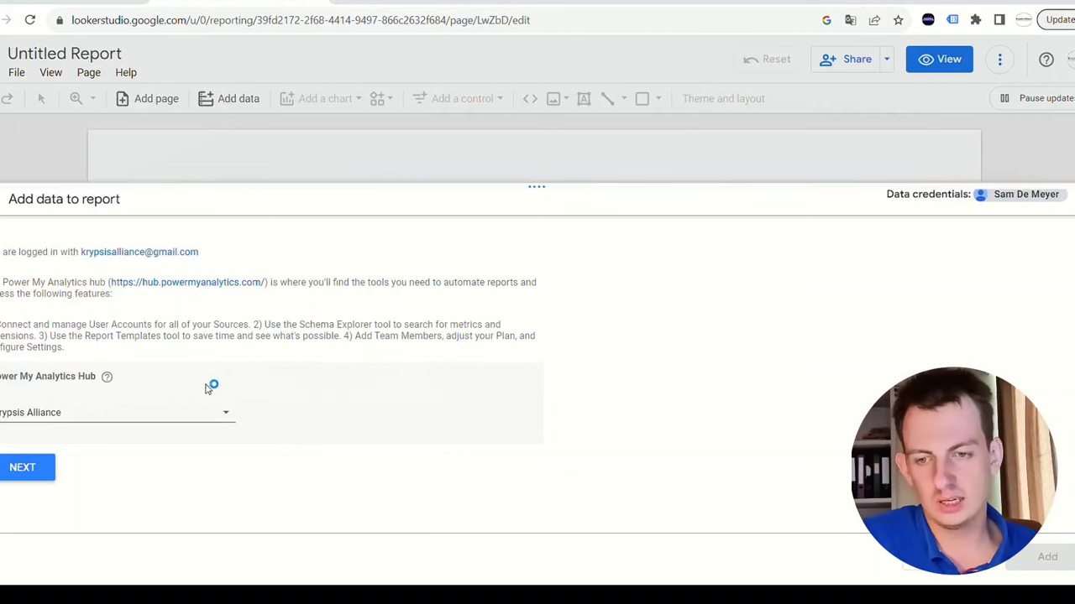
Connect the Google Ads Sample Account and add it to the Untitled Report
{"action": "left_click", "coordinate": [37, 468]}
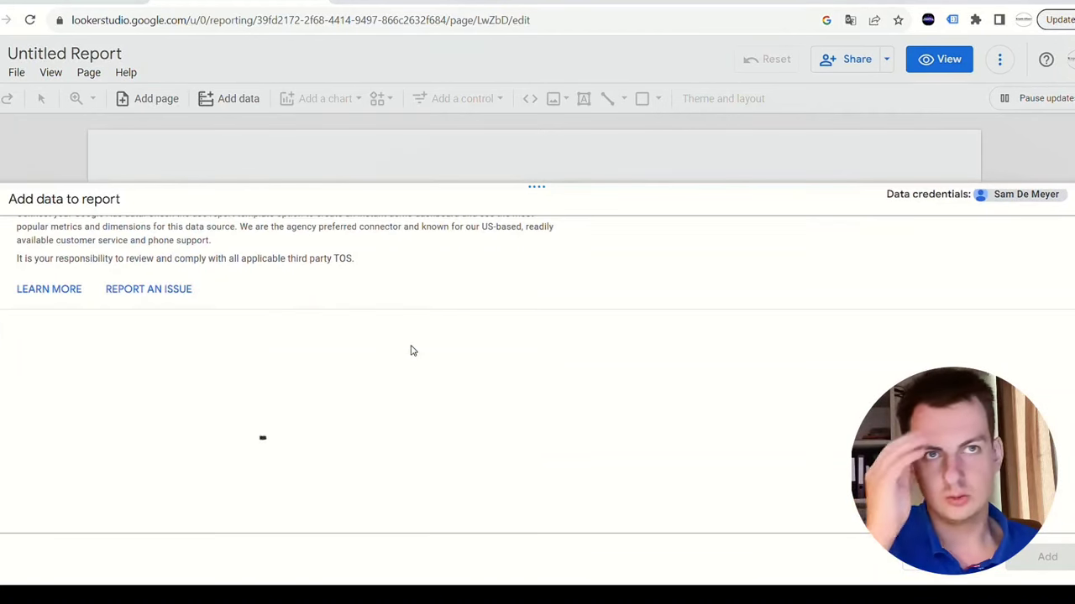
{"action": "left_click", "coordinate": [229, 351]}
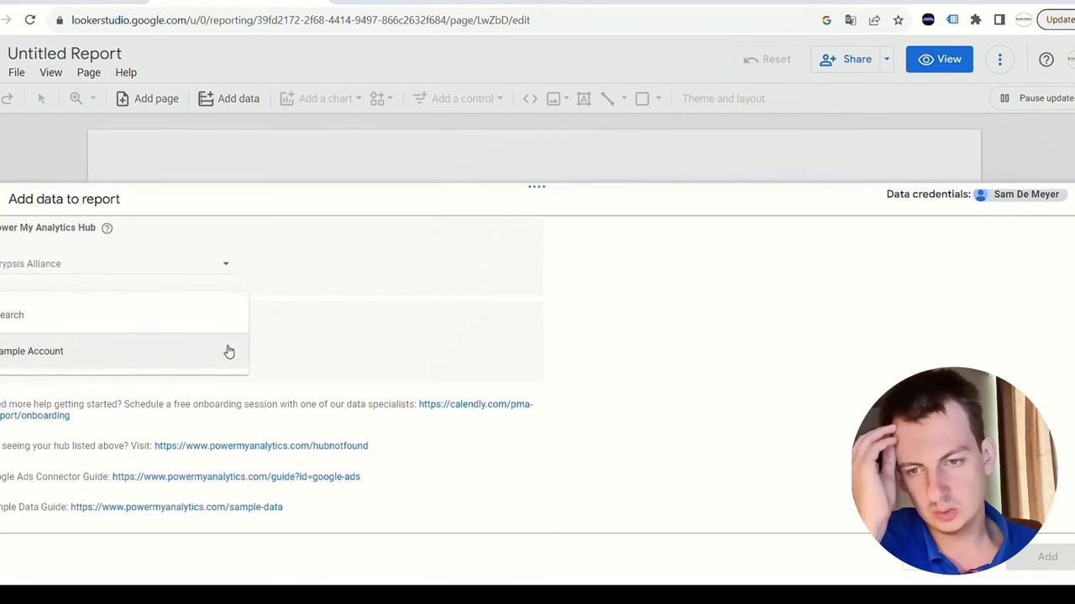
{"action": "left_click", "coordinate": [75, 355]}
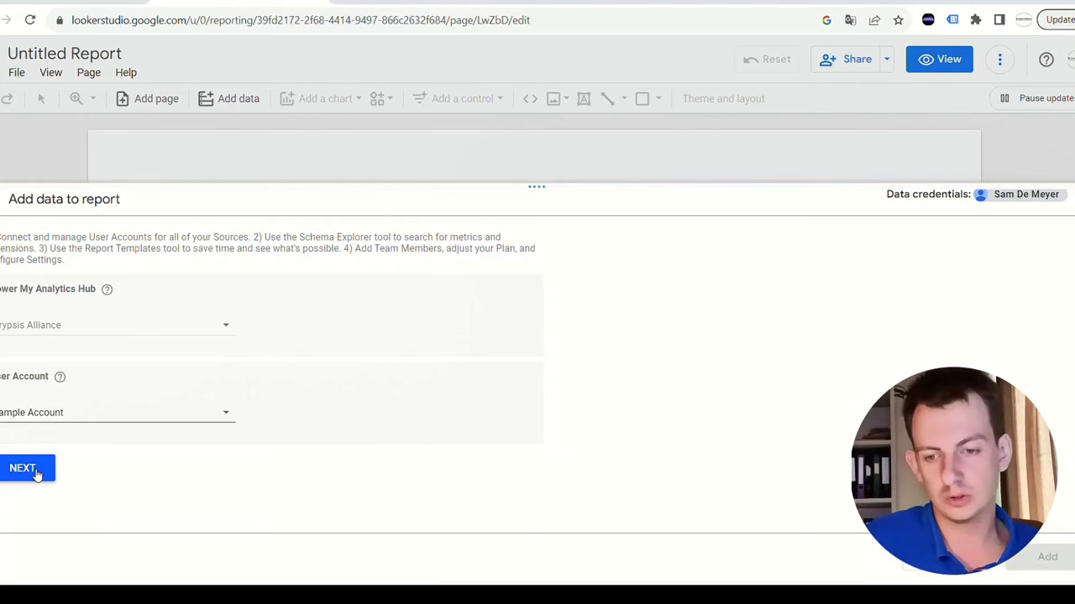
{"action": "left_click", "coordinate": [33, 472]}
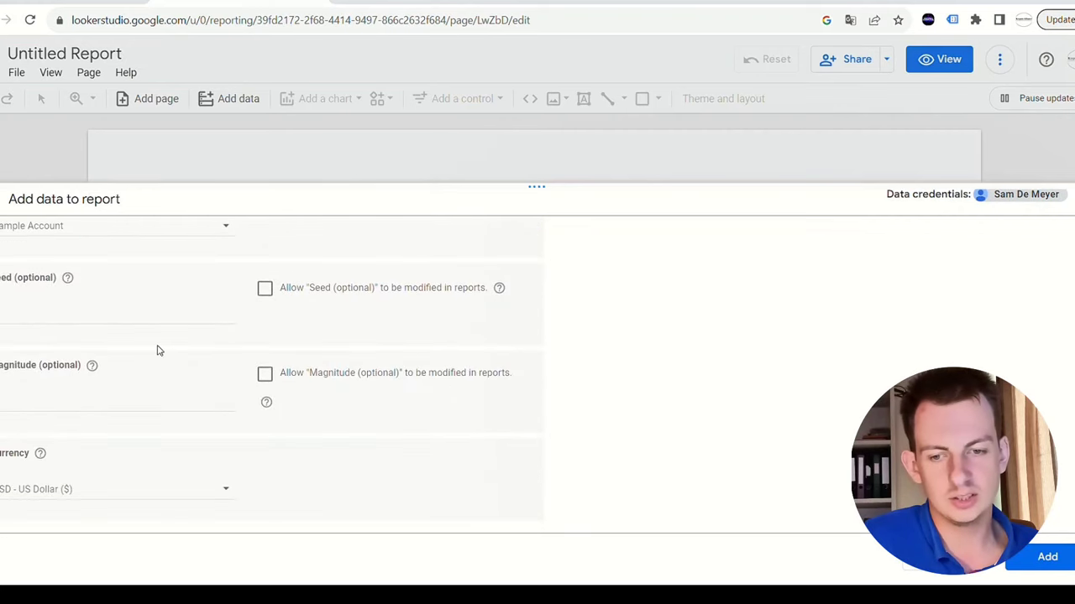
{"action": "scroll", "coordinate": [164, 351], "scroll_direction": "down", "scroll_amount": 5}
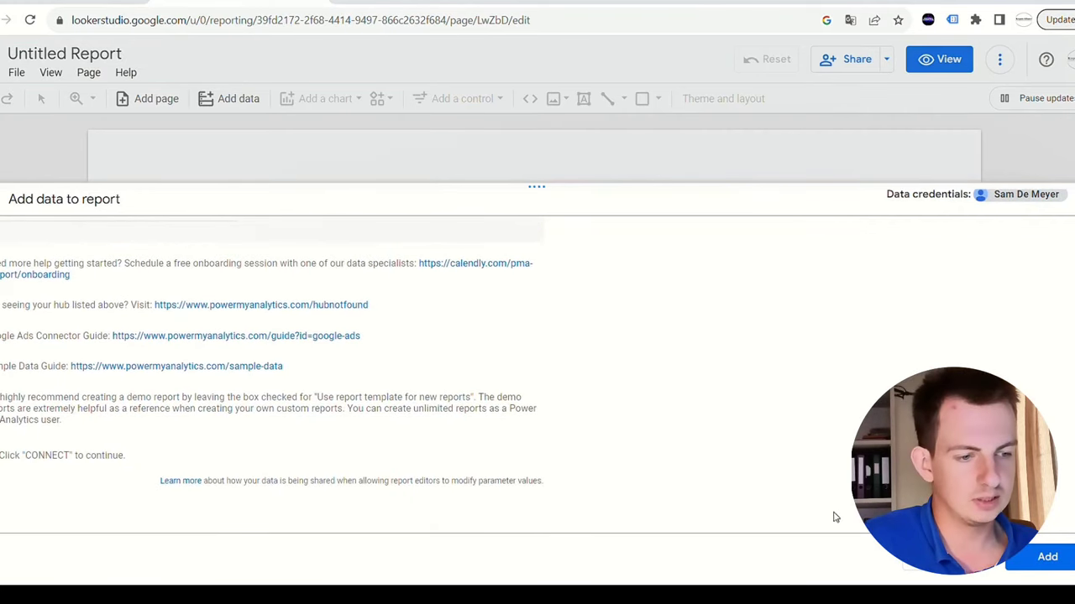
{"action": "left_click", "coordinate": [1017, 559]}
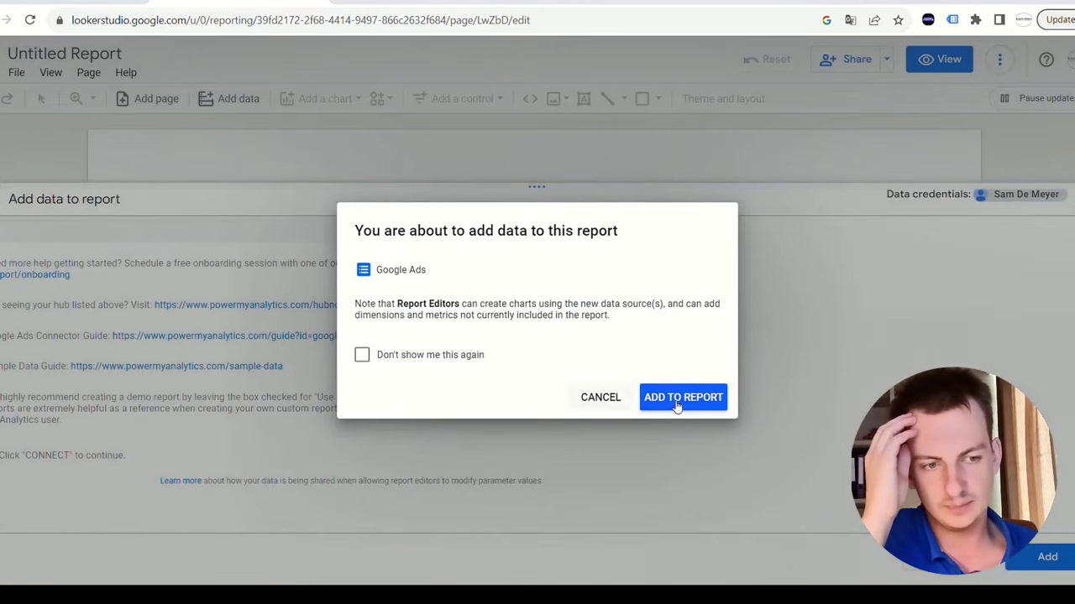
{"action": "left_click", "coordinate": [679, 401]}
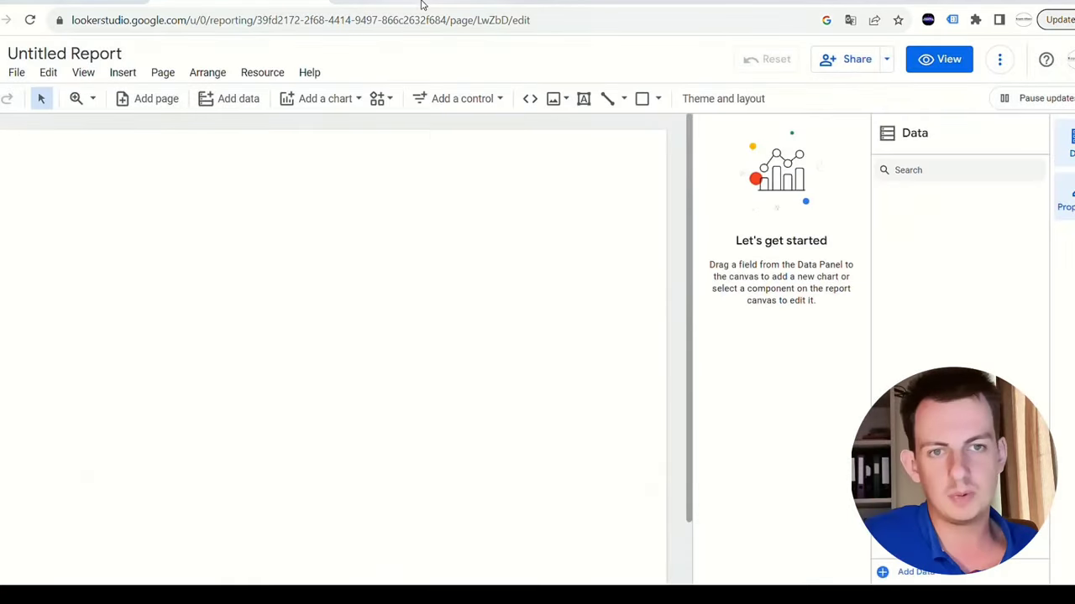
From the Power My Analytics tab, launch the Google Ads connector in Looker Studio
{"action": "left_click", "coordinate": [420, 4]}
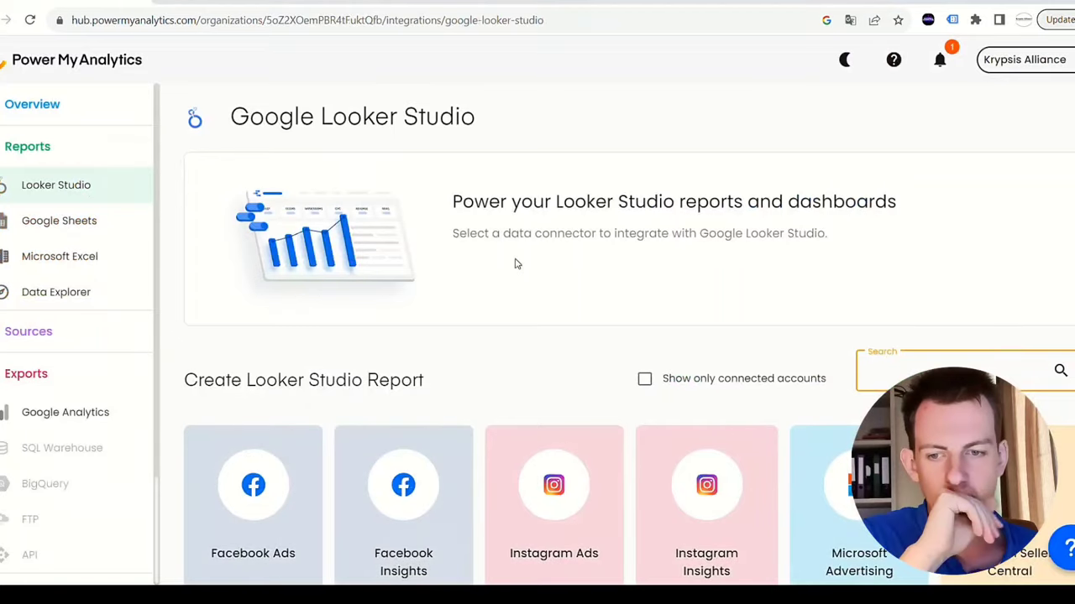
{"action": "scroll", "coordinate": [516, 263], "scroll_direction": "down", "scroll_amount": 3}
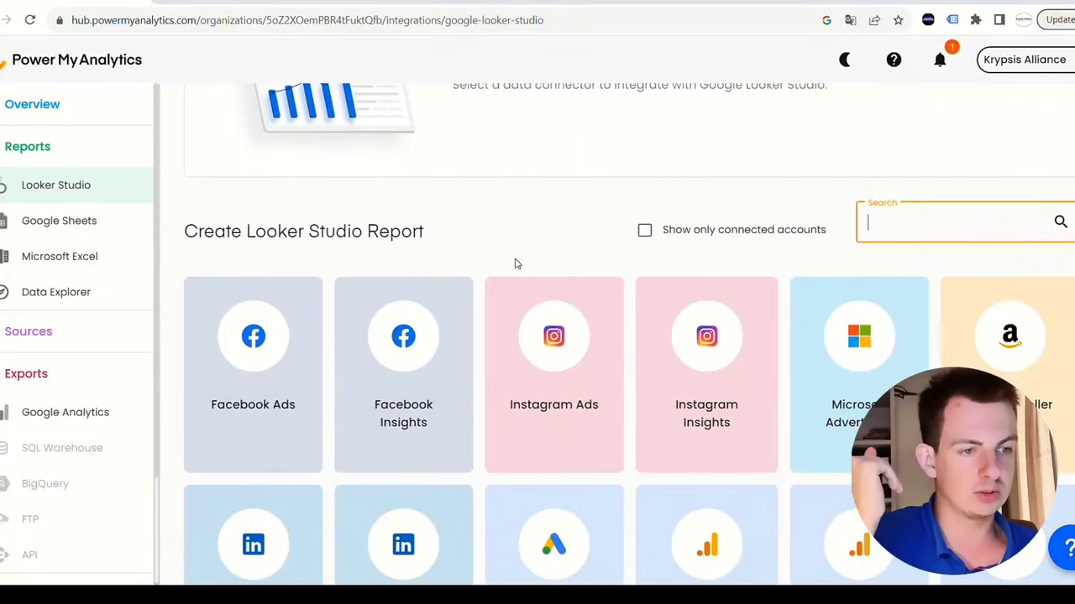
{"action": "scroll", "coordinate": [515, 264], "scroll_direction": "down", "scroll_amount": 2}
{"action": "left_click", "coordinate": [559, 423]}
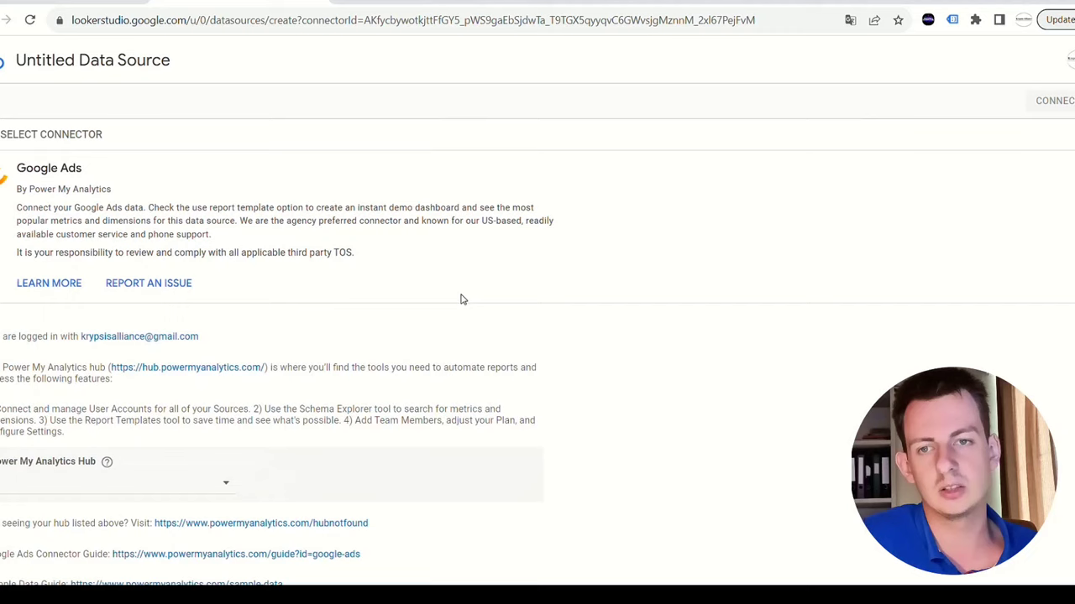
Select the agency's analytics hub for the Google Ads connector and continue to account settings
{"action": "scroll", "coordinate": [399, 293], "scroll_direction": "down", "scroll_amount": 3}
{"action": "left_click", "coordinate": [218, 338]}
{"action": "left_click", "coordinate": [93, 338]}
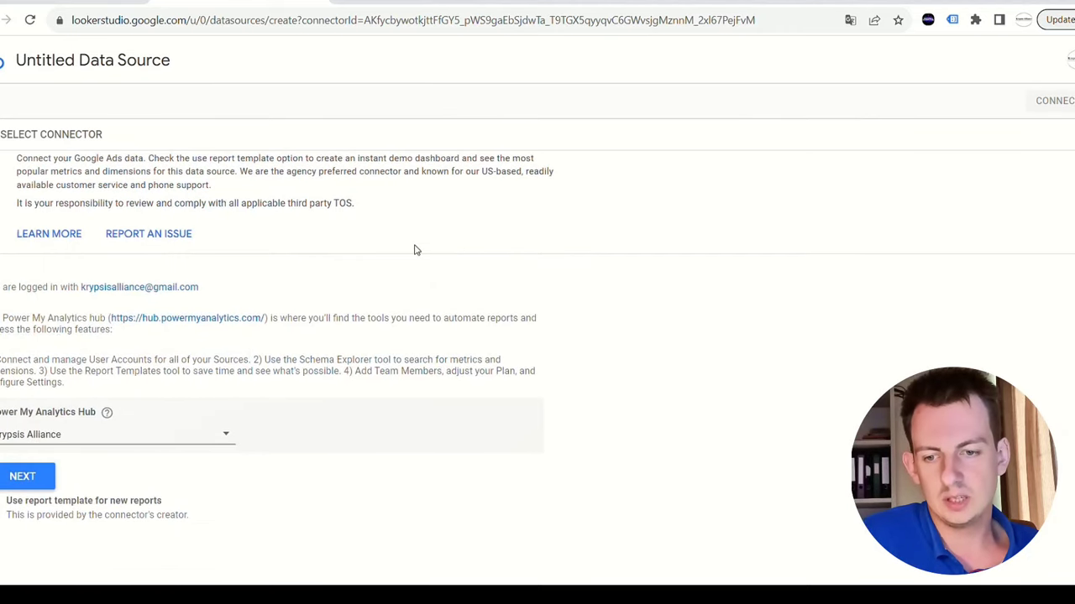
{"action": "left_click", "coordinate": [38, 474]}
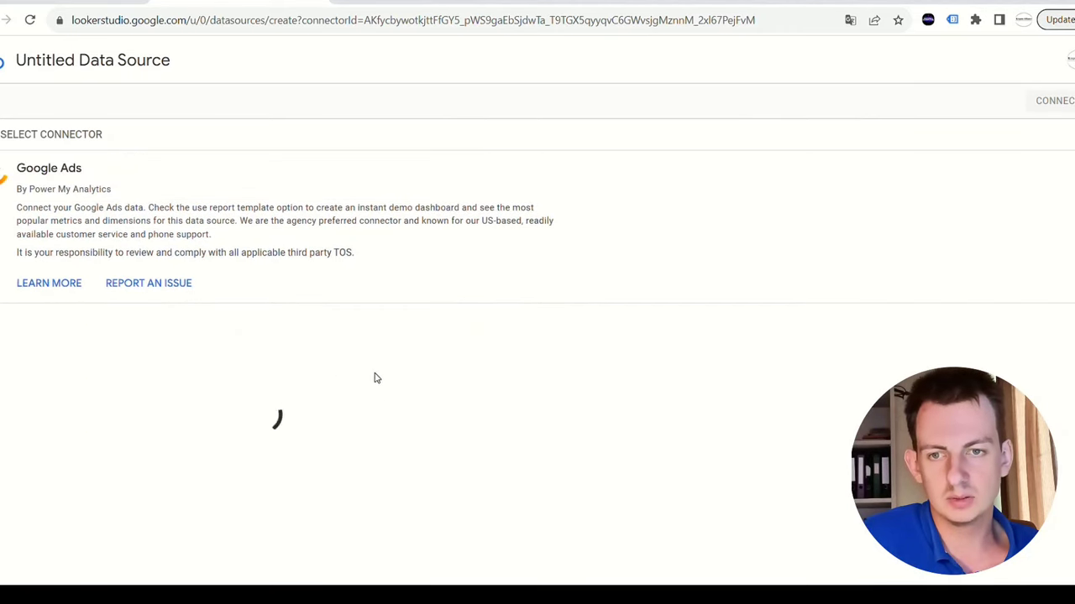
{"action": "left_click", "coordinate": [222, 250]}
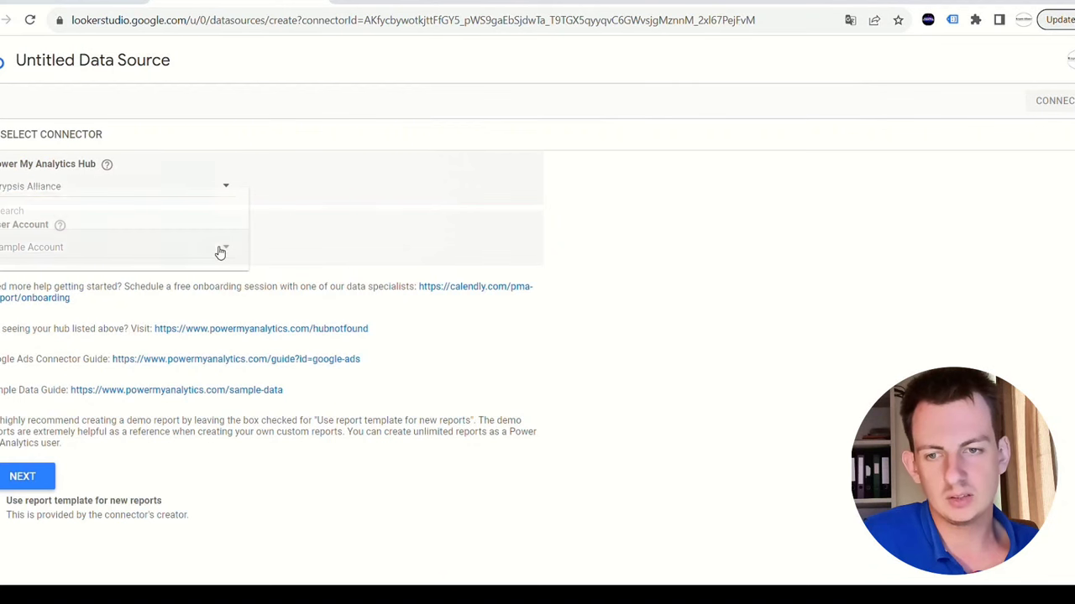
{"action": "left_click", "coordinate": [441, 252]}
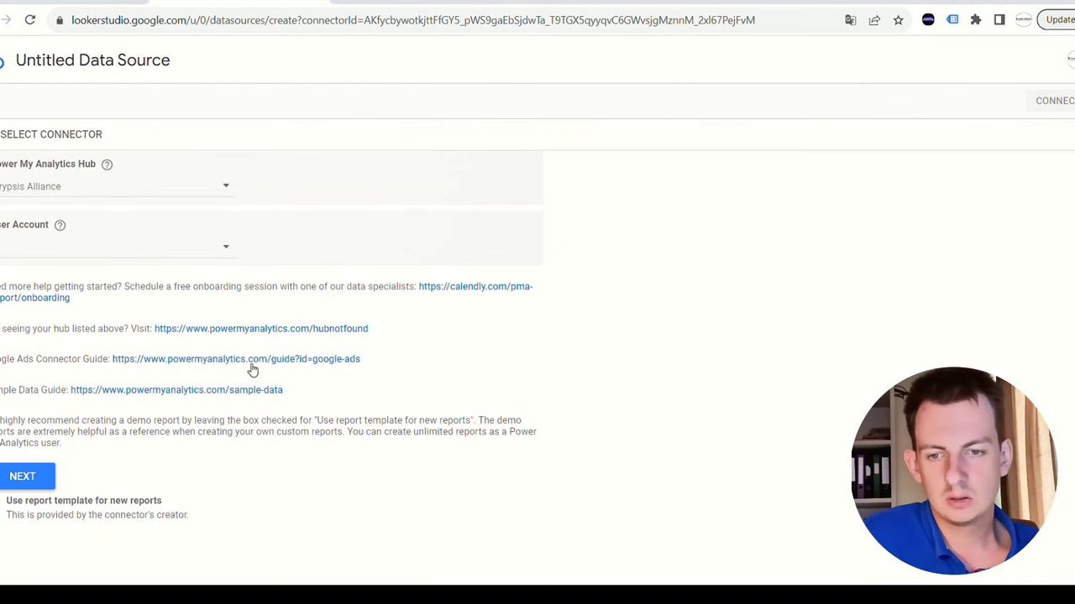
Open the Google Ads Connector Guide article, dismissing the blocked-popup error
{"action": "left_click", "coordinate": [225, 360]}
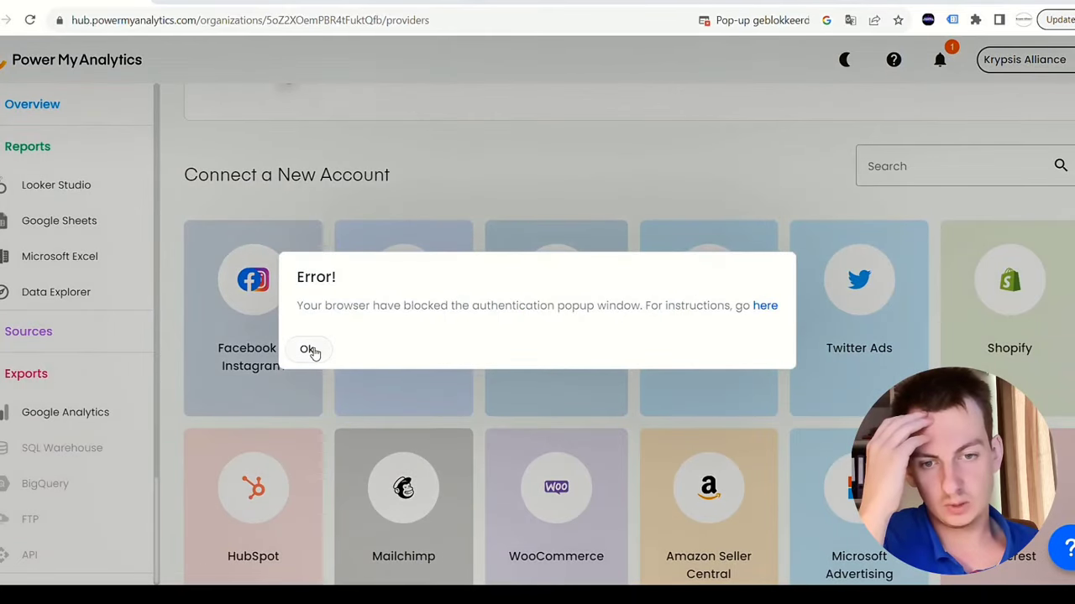
{"action": "left_click", "coordinate": [309, 351]}
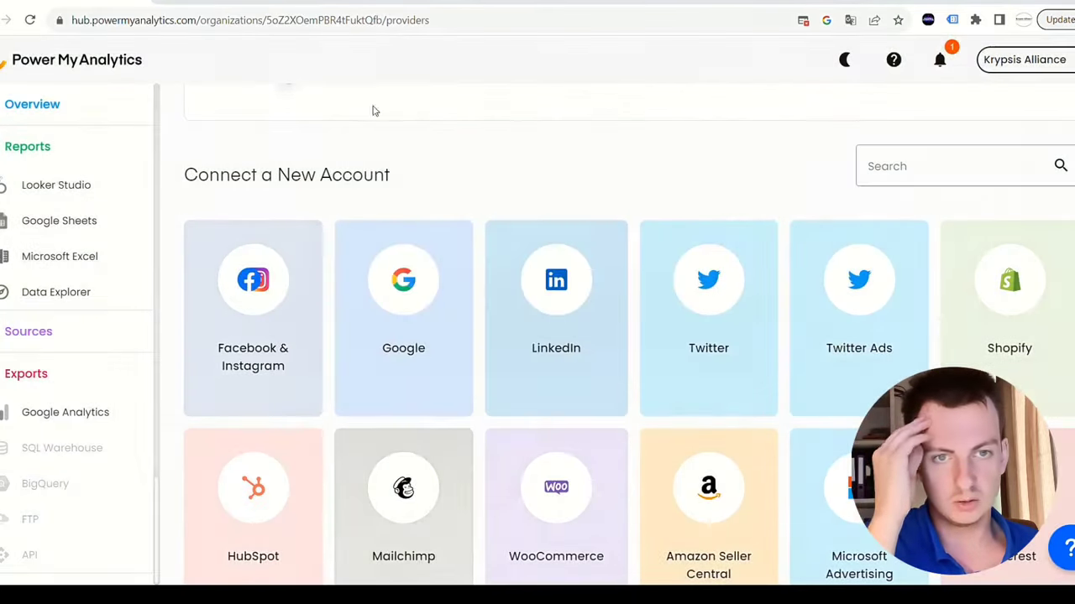
{"action": "key", "text": "ctrl+Tab"}
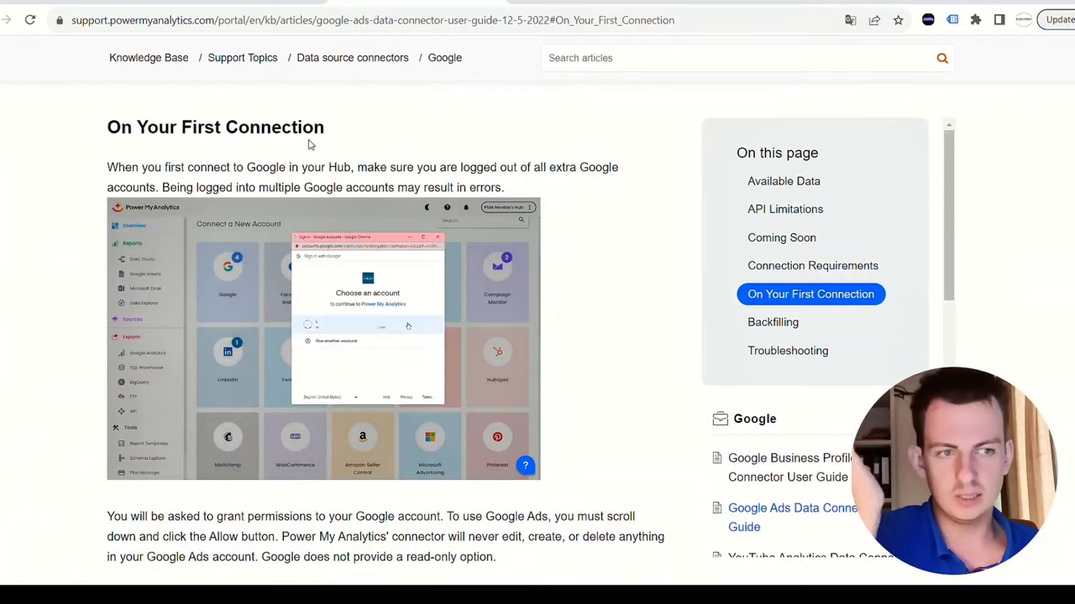
Back in the Untitled Report, delete the Google Ads table chart from the canvas
{"action": "scroll", "coordinate": [285, 164], "scroll_direction": "down", "scroll_amount": 5}
{"action": "scroll", "coordinate": [285, 163], "scroll_direction": "up", "scroll_amount": 10}
{"action": "key", "text": "ctrl+shift+Tab"}
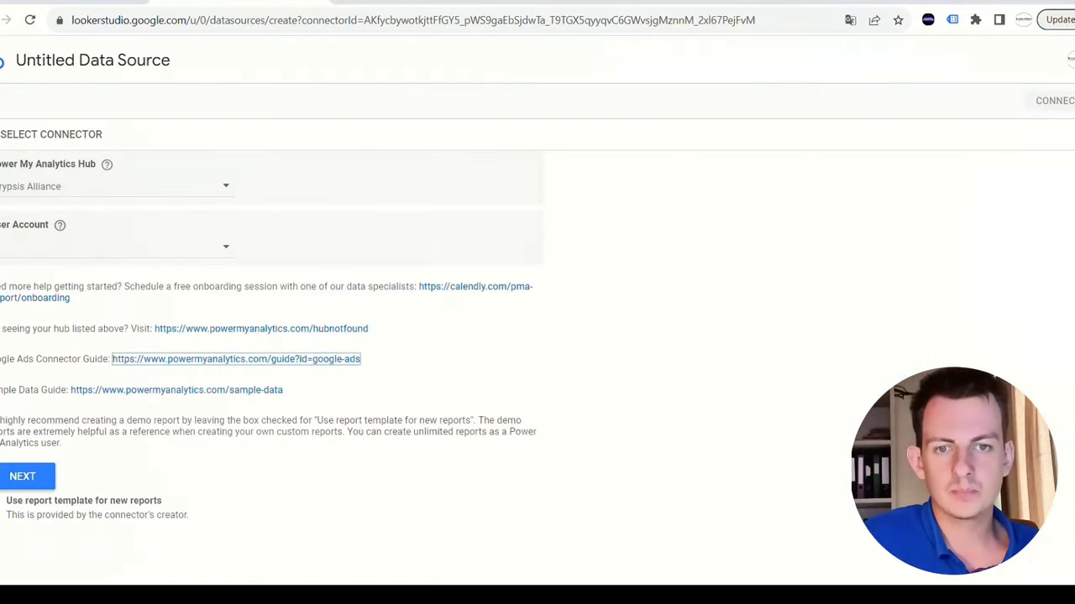
{"action": "scroll", "coordinate": [344, 216], "scroll_direction": "up", "scroll_amount": 3}
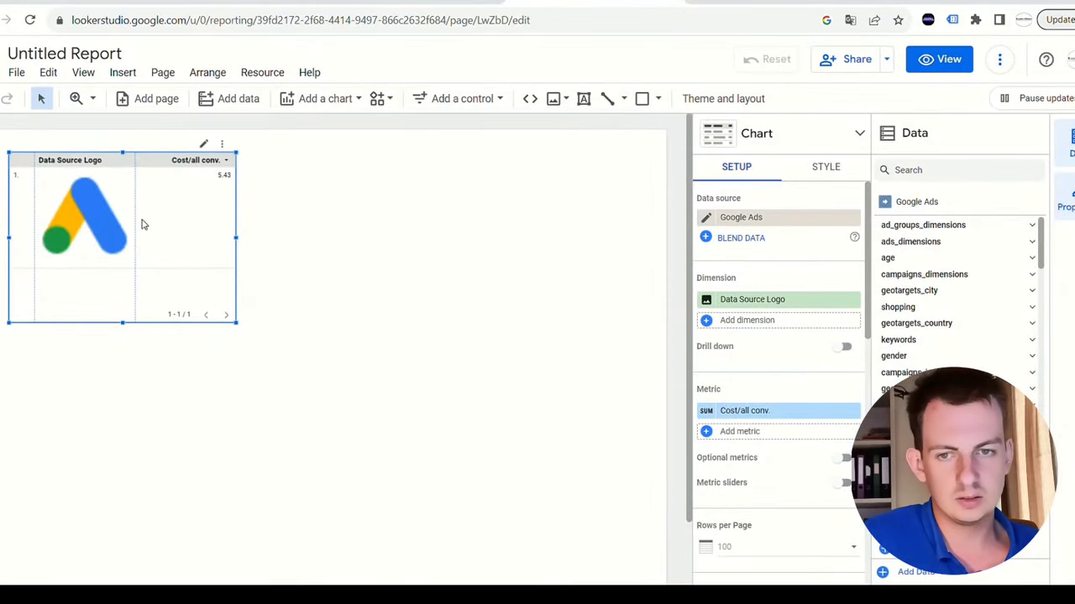
{"action": "key", "text": "Delete"}
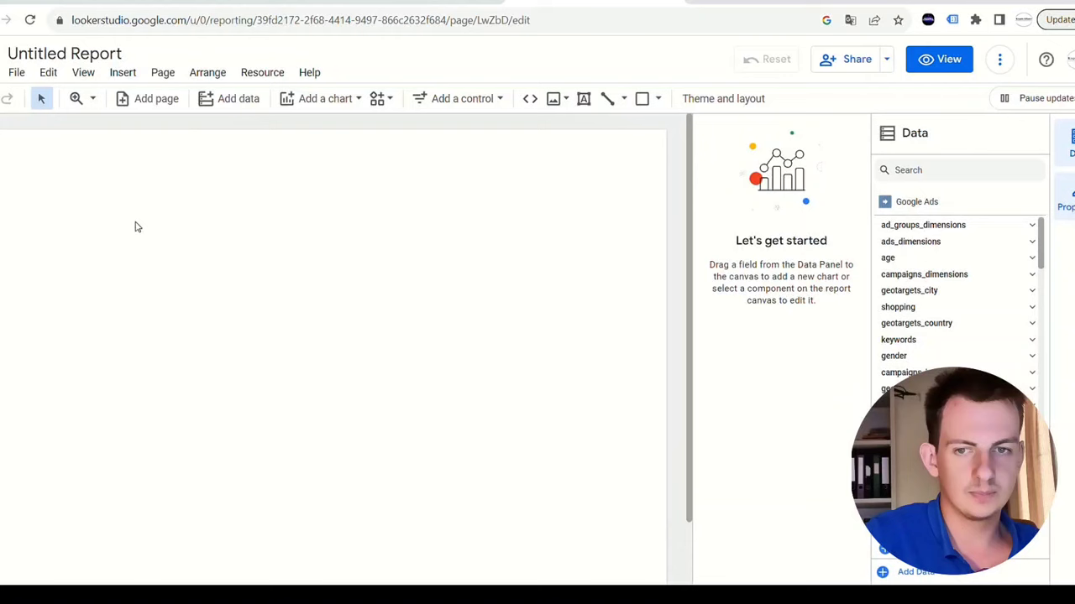
Add the Power My Analytics Google Analytics 4 connector using the agency's hub and account
{"action": "left_click", "coordinate": [238, 103]}
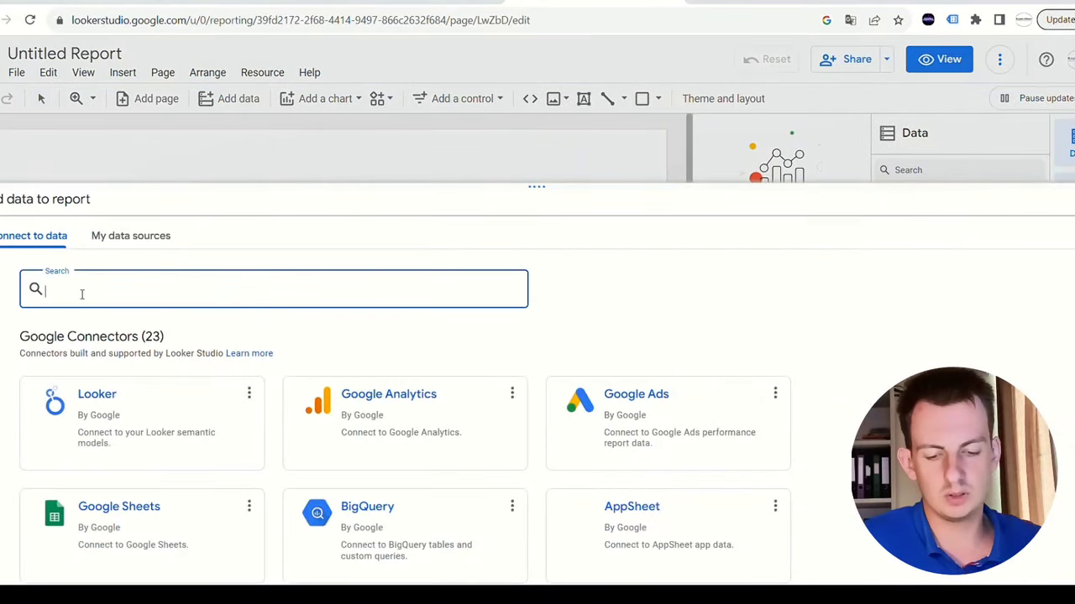
{"action": "type", "text": "google analytics"}
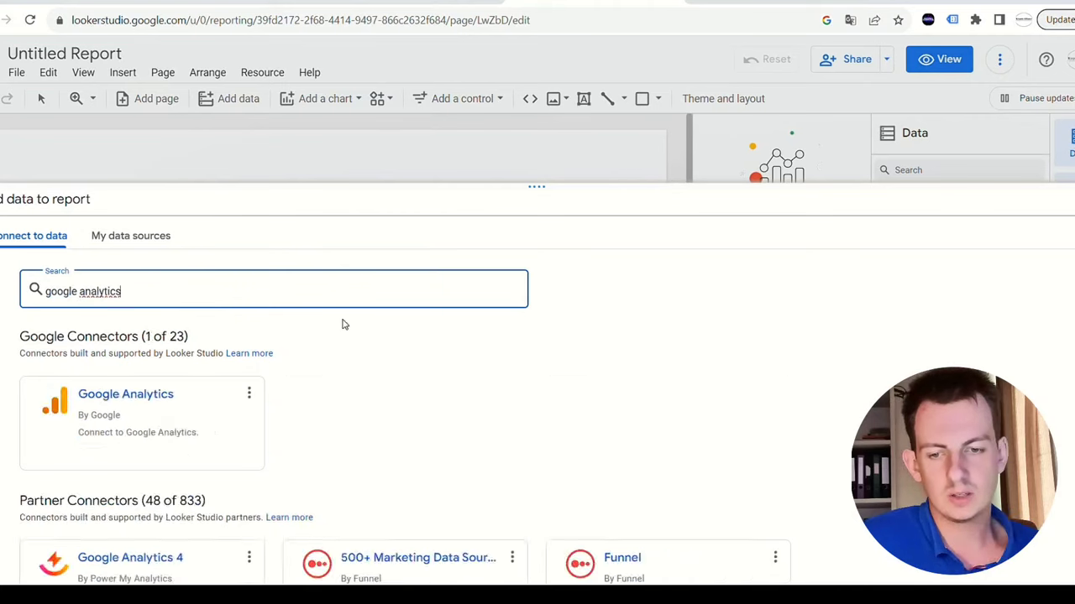
{"action": "scroll", "coordinate": [339, 327], "scroll_direction": "down", "scroll_amount": 2}
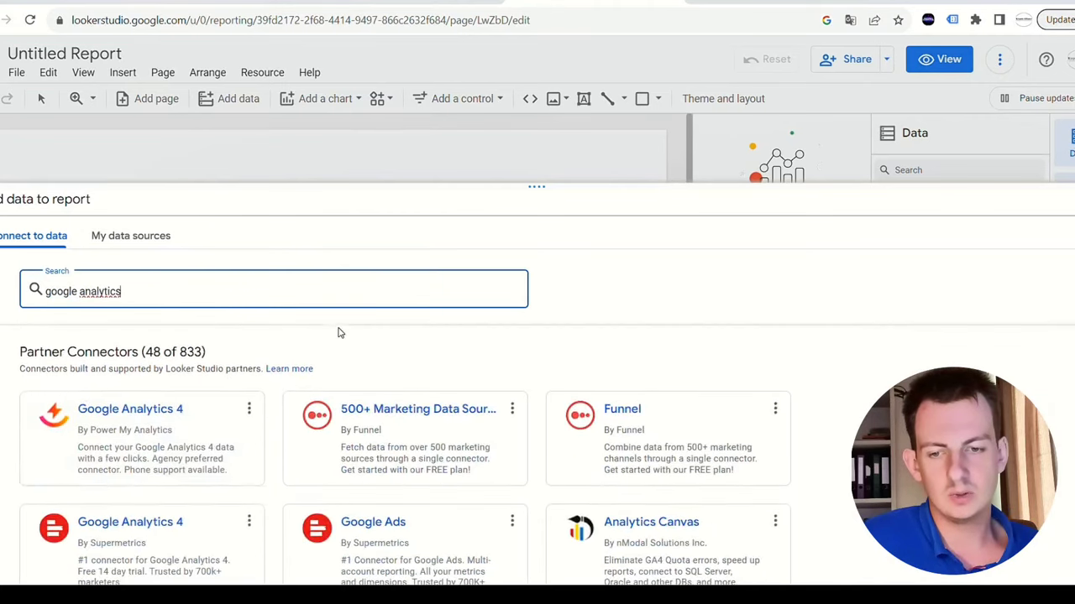
{"action": "left_click", "coordinate": [139, 412]}
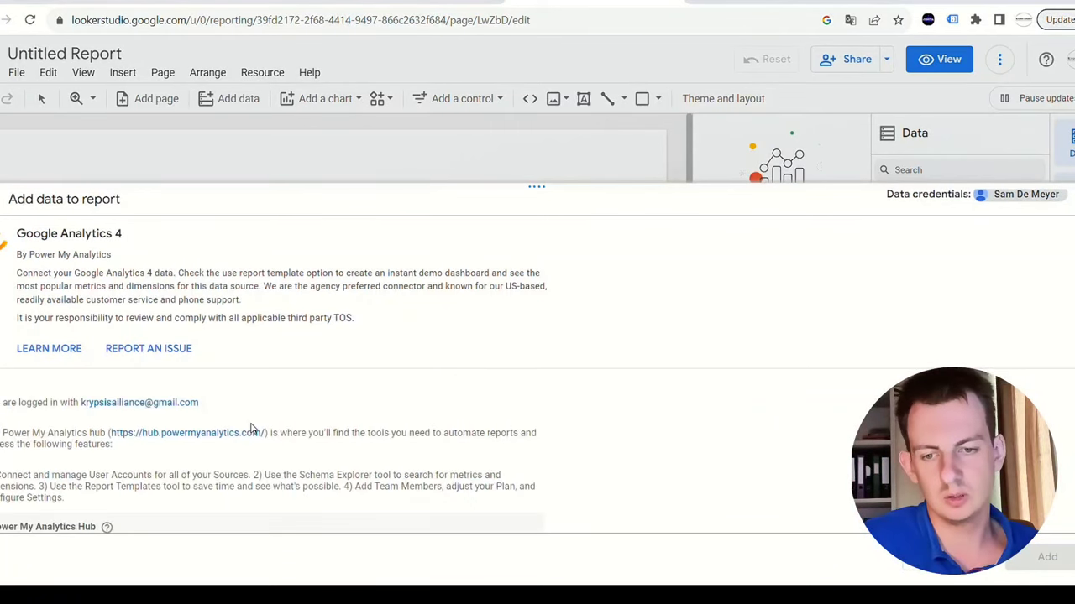
{"action": "scroll", "coordinate": [251, 428], "scroll_direction": "down", "scroll_amount": 3}
{"action": "left_click", "coordinate": [189, 343]}
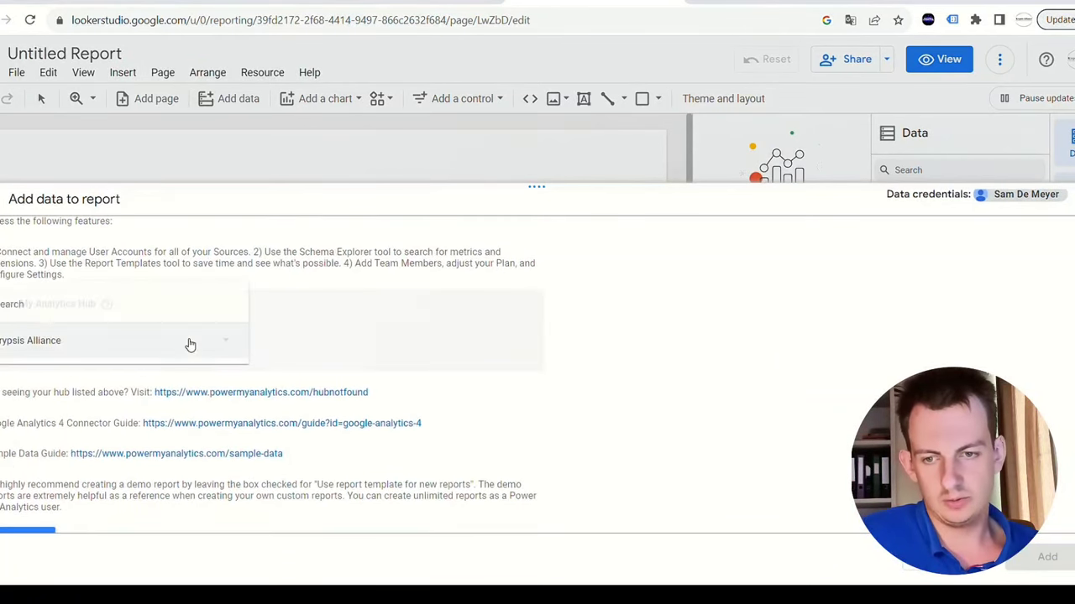
{"action": "left_click", "coordinate": [57, 344]}
{"action": "left_click", "coordinate": [46, 467]}
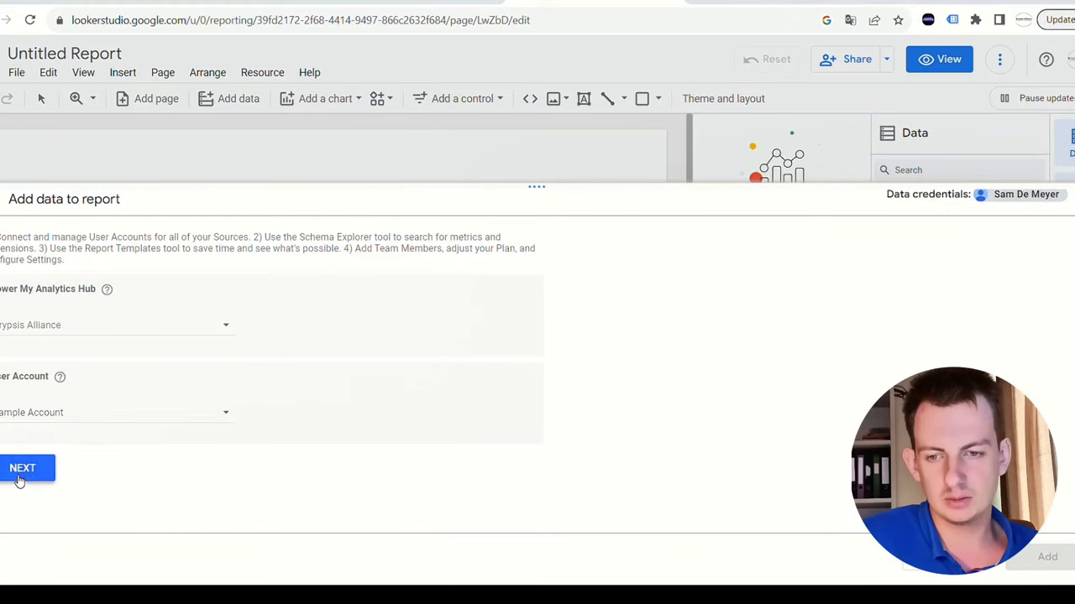
{"action": "left_click", "coordinate": [18, 472]}
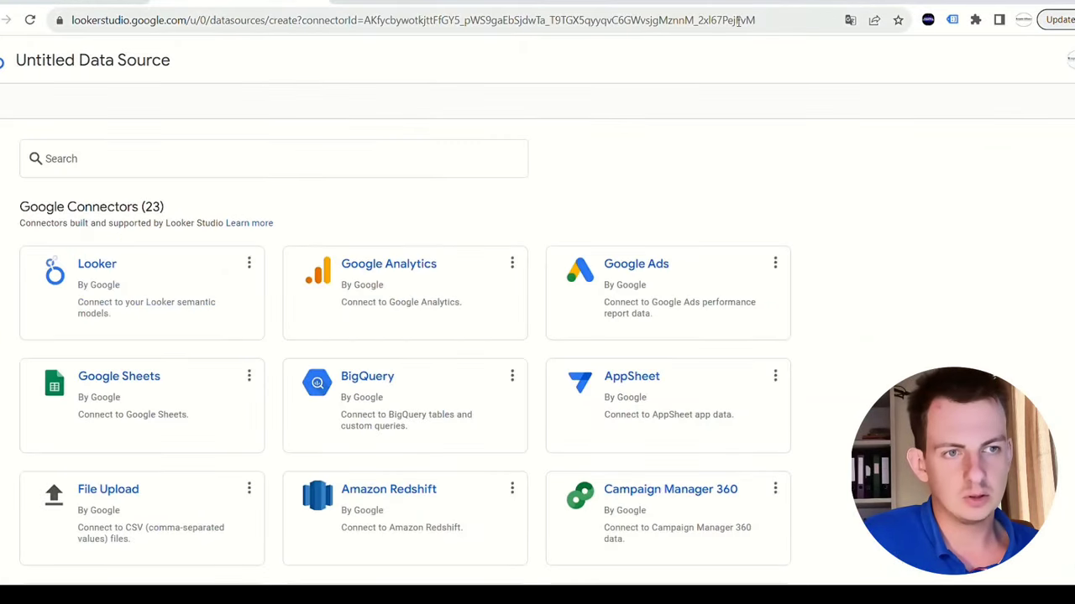
Return to the Looker Studio home page by trimming the URL
{"action": "left_click_drag", "start_coordinate": [738, 22], "coordinate": [197, 42]}
{"action": "key", "text": "BackSpace"}
{"action": "key", "text": "Return"}
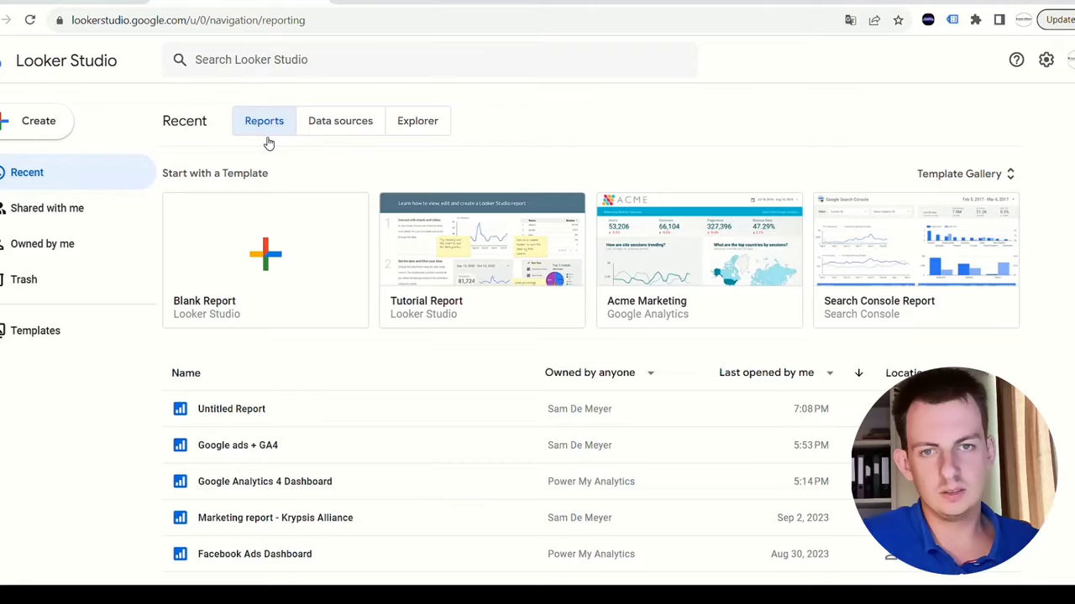
Open the 'Google ads + GA4' report from the Recent list
{"action": "left_click", "coordinate": [290, 442]}
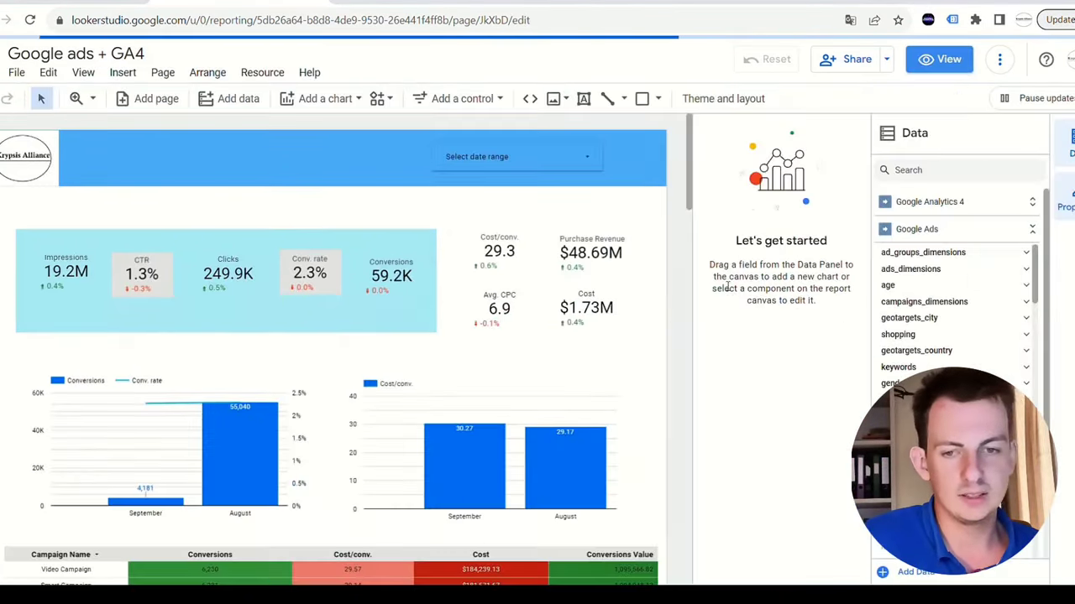
{"action": "left_click", "coordinate": [591, 161]}
{"action": "left_click", "coordinate": [238, 157]}
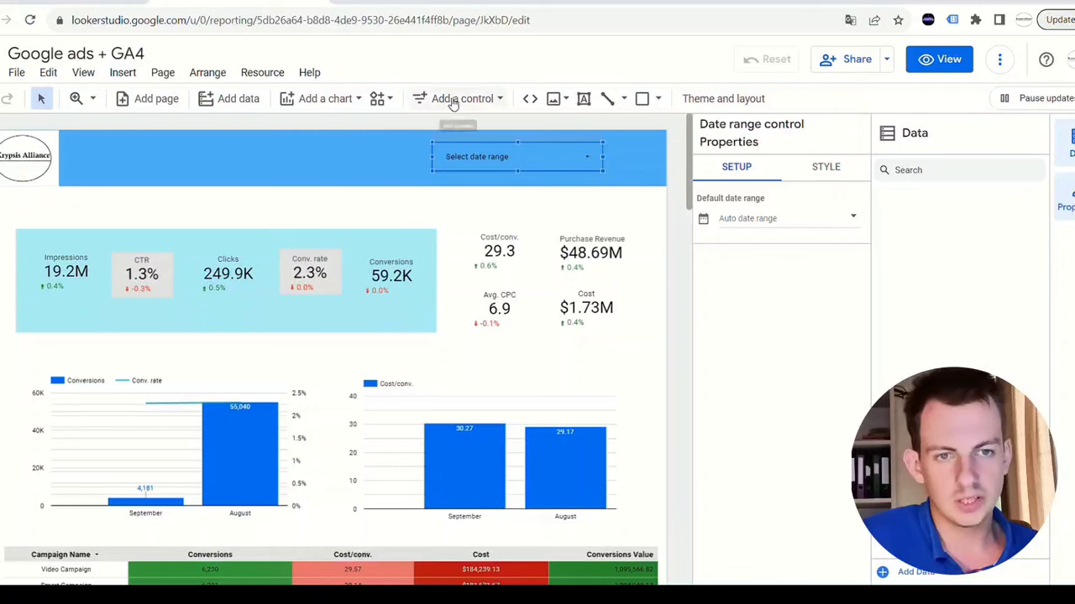
{"action": "left_click", "coordinate": [499, 99]}
{"action": "left_click", "coordinate": [493, 351]}
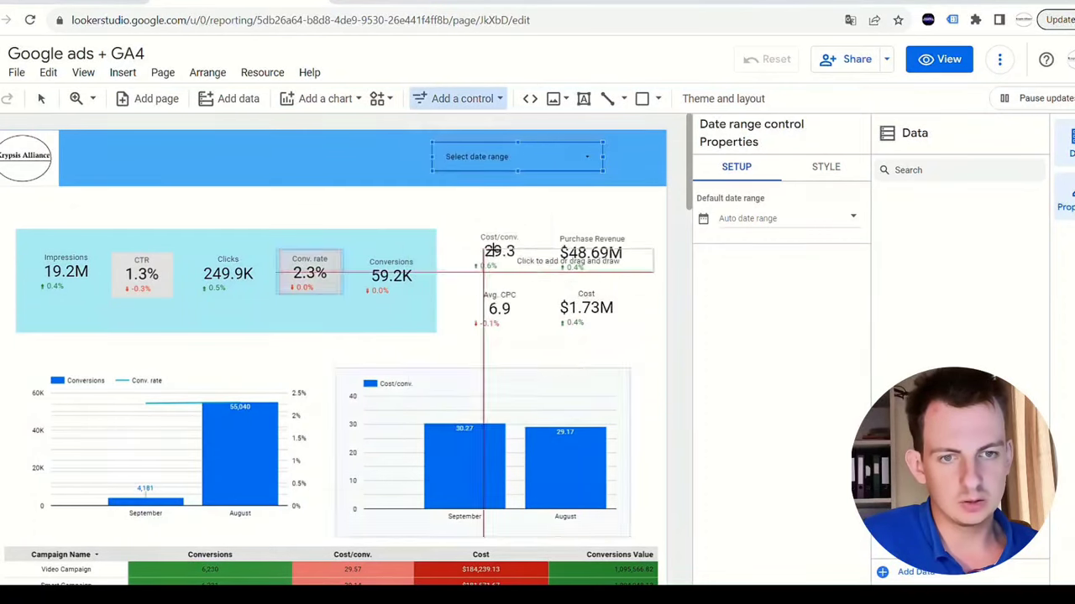
{"action": "left_click", "coordinate": [336, 159]}
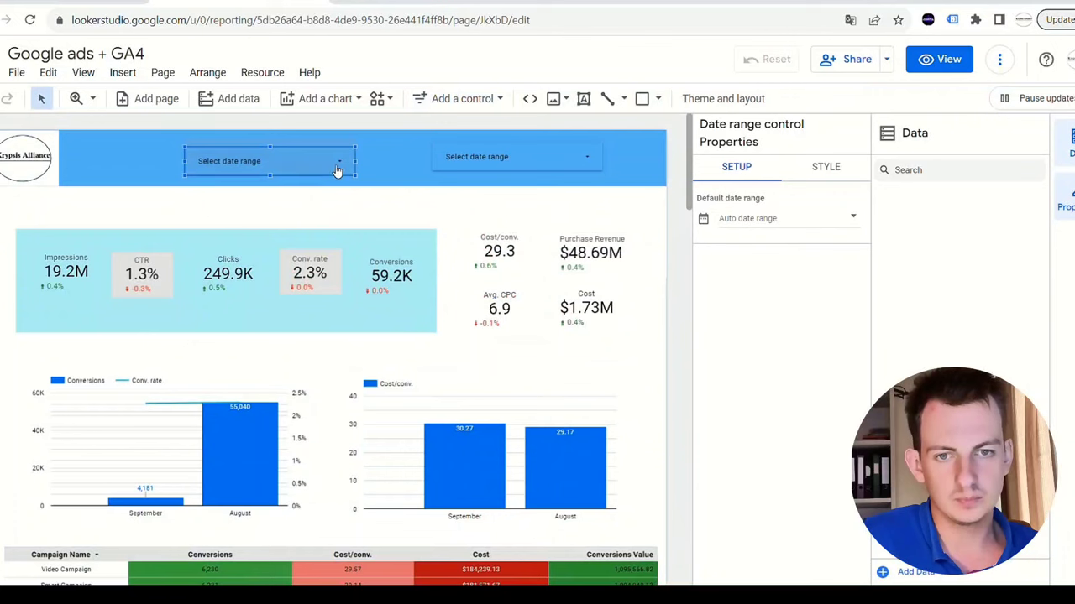
{"action": "key", "text": "Delete"}
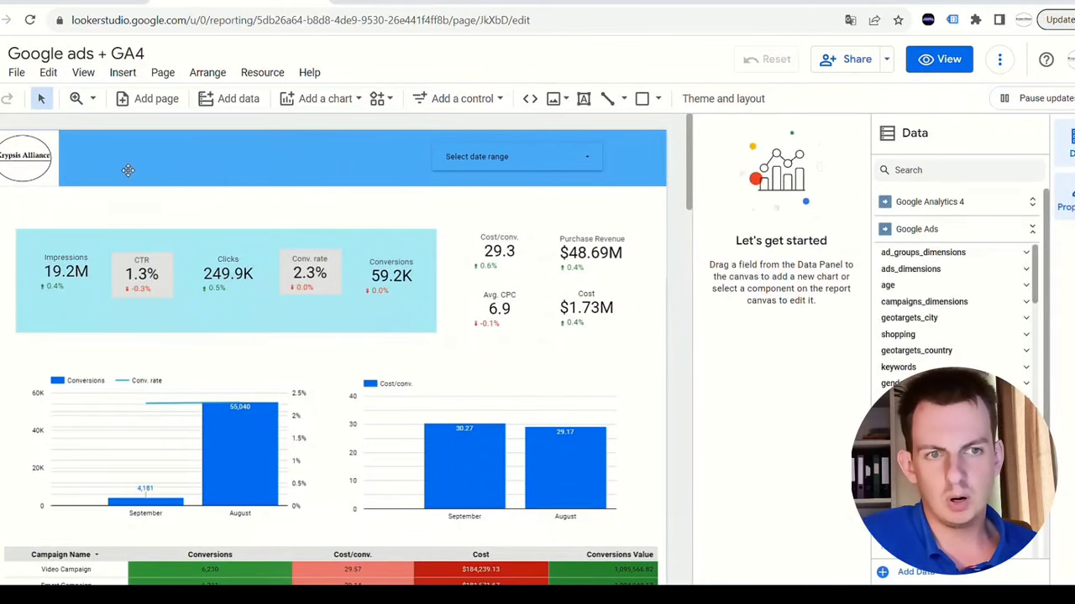
{"action": "left_click", "coordinate": [657, 99]}
{"action": "left_click", "coordinate": [680, 130]}
{"action": "mouse_move", "coordinate": [1, 132]}
{"action": "left_mouse_down"}
{"action": "mouse_move", "coordinate": [96, 168]}
{"action": "mouse_move", "coordinate": [672, 207]}
{"action": "mouse_move", "coordinate": [668, 219]}
{"action": "left_mouse_up"}
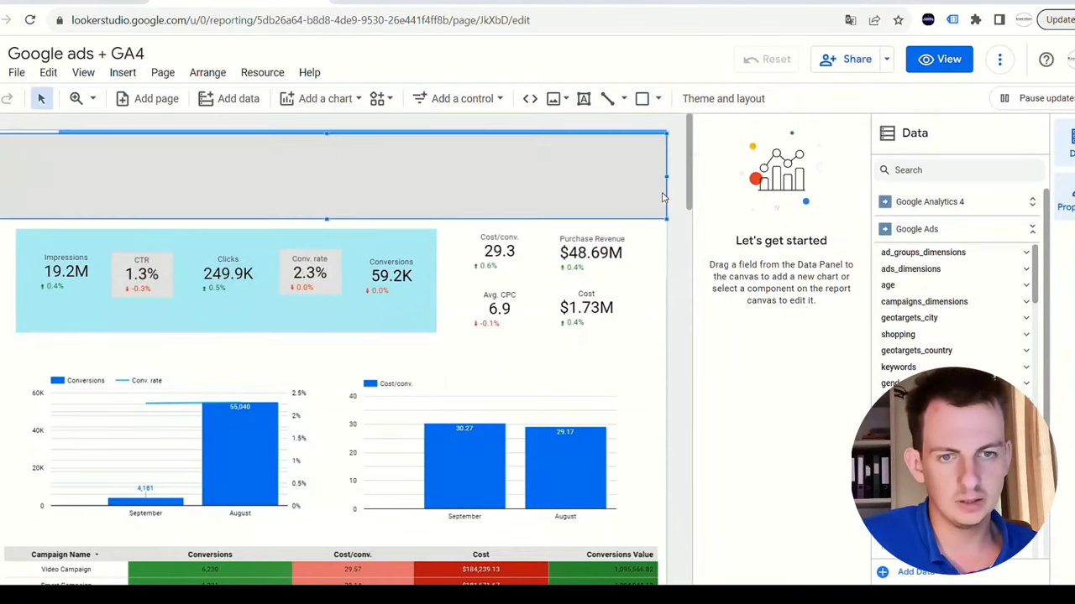
{"action": "left_click_drag", "start_coordinate": [233, 188], "coordinate": [232, 187]}
{"action": "right_click", "coordinate": [239, 203]}
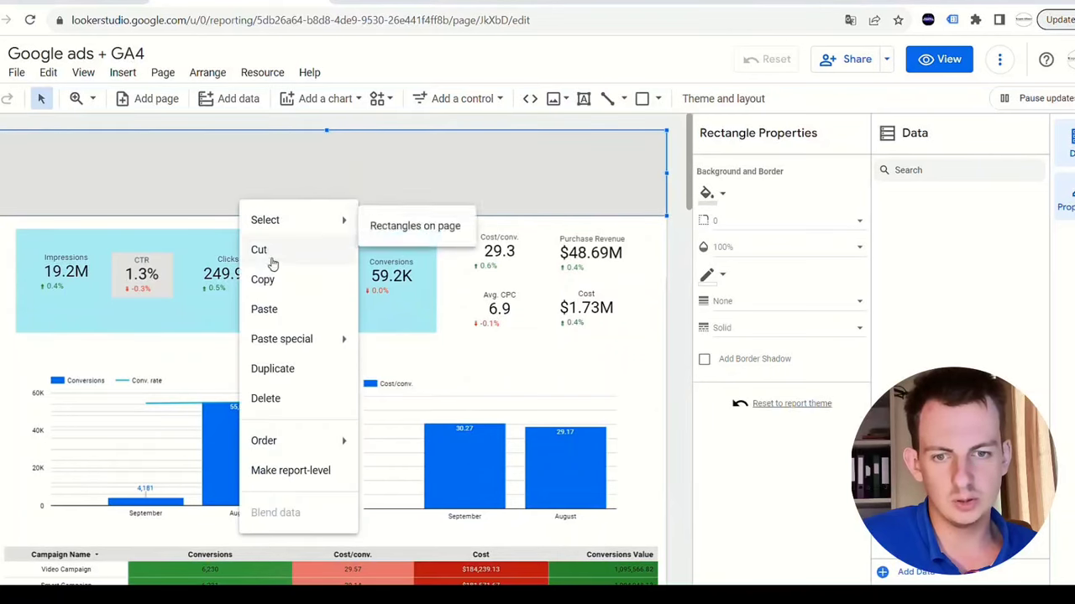
{"action": "mouse_move", "coordinate": [303, 443]}
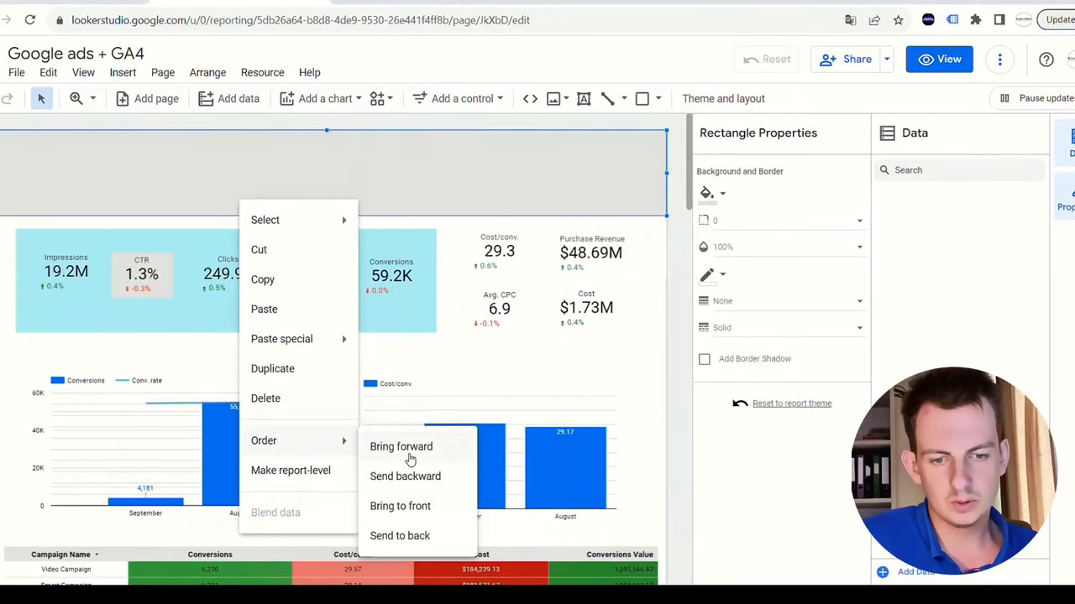
{"action": "left_click", "coordinate": [399, 536]}
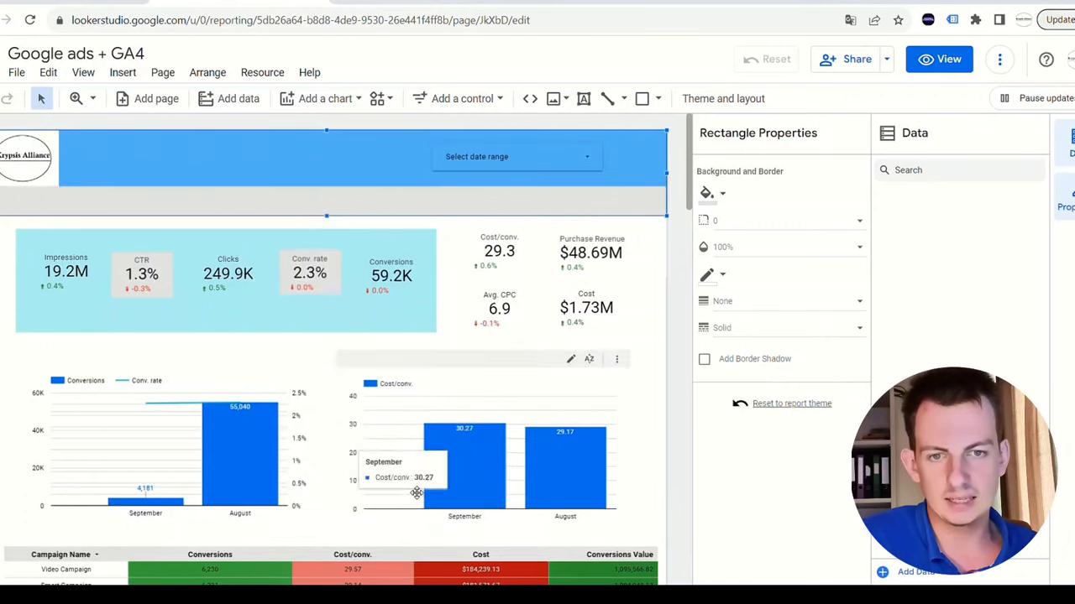
{"action": "left_click", "coordinate": [724, 195]}
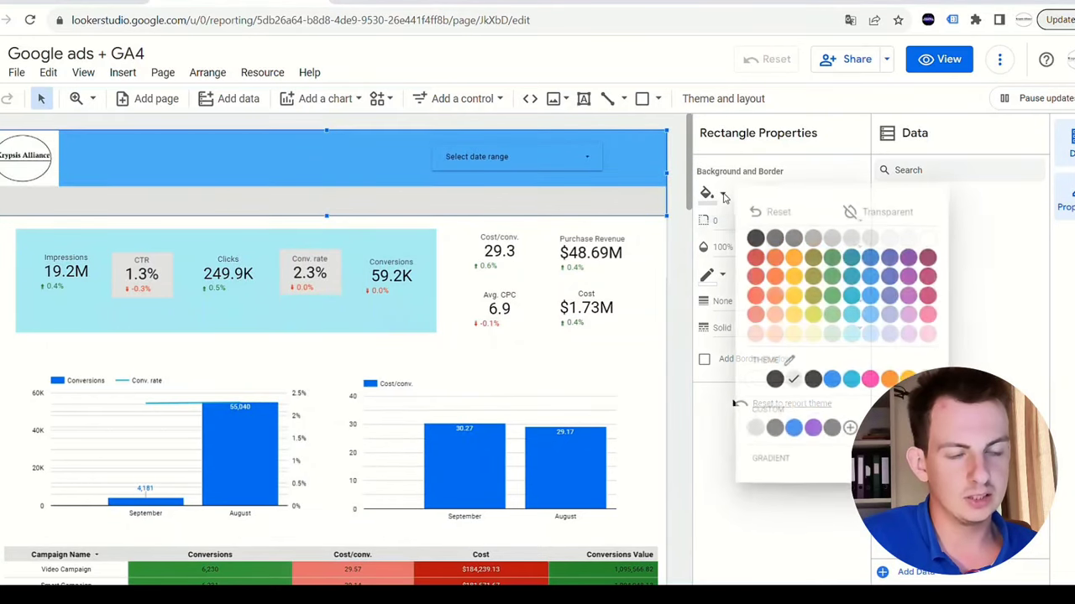
{"action": "left_click", "coordinate": [793, 258]}
{"action": "key", "text": "Delete"}
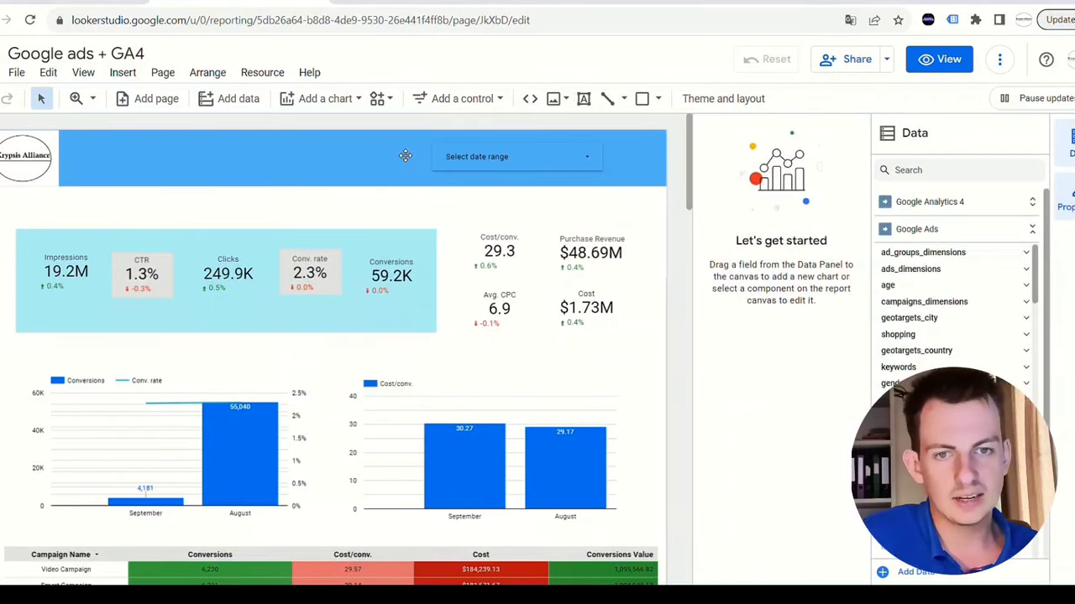
{"action": "left_click", "coordinate": [554, 99]}
{"action": "left_click", "coordinate": [319, 209]}
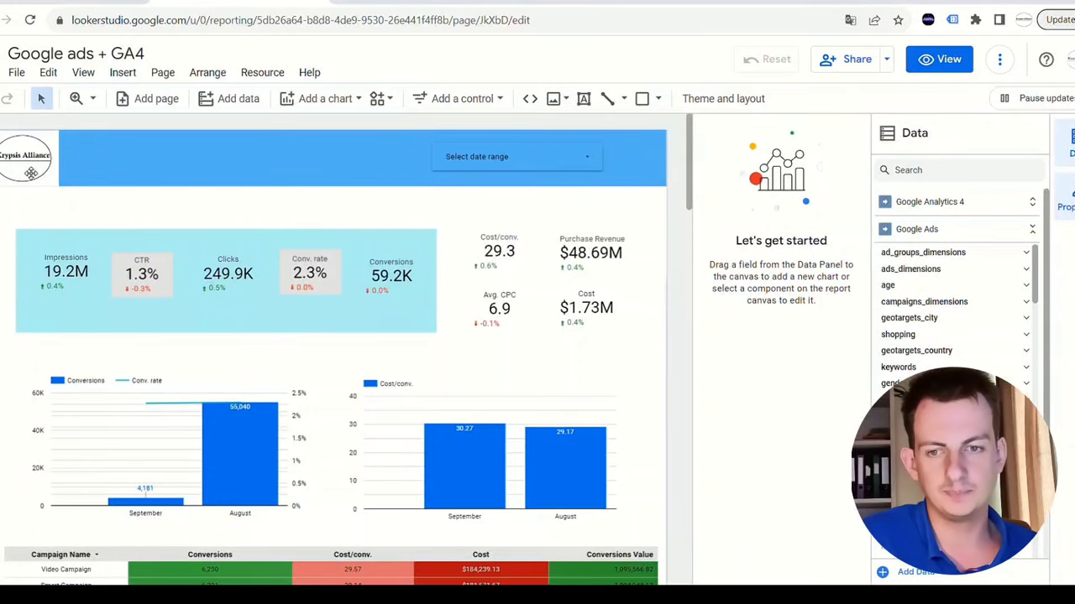
{"action": "scroll", "coordinate": [31, 173], "scroll_direction": "down", "scroll_amount": 2}
{"action": "left_click", "coordinate": [73, 199]}
{"action": "left_click", "coordinate": [137, 199]}
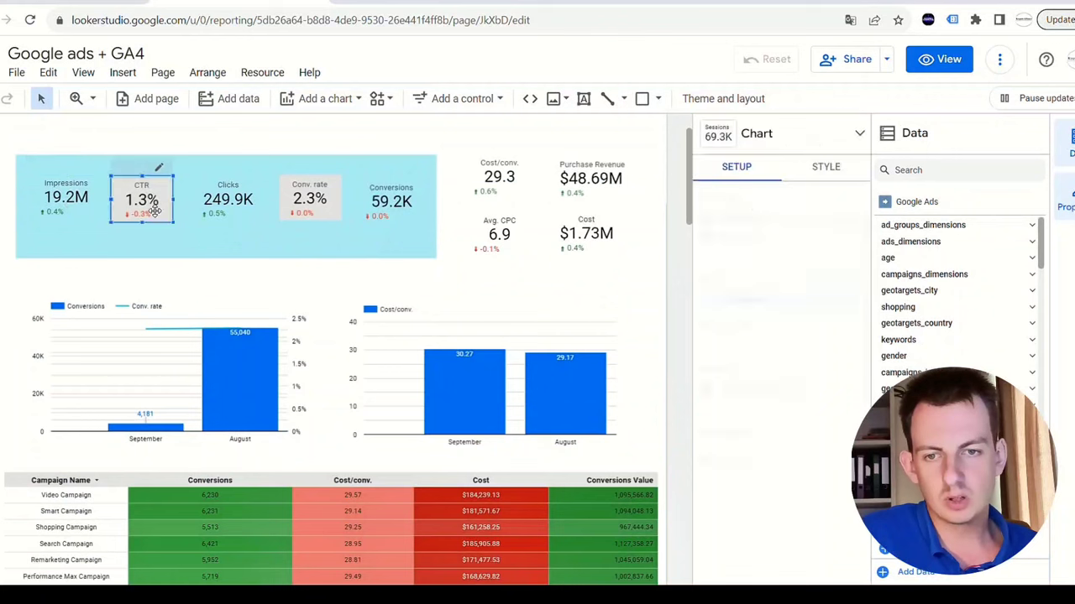
{"action": "left_click", "coordinate": [239, 205]}
{"action": "left_click", "coordinate": [311, 204]}
{"action": "left_click", "coordinate": [408, 210]}
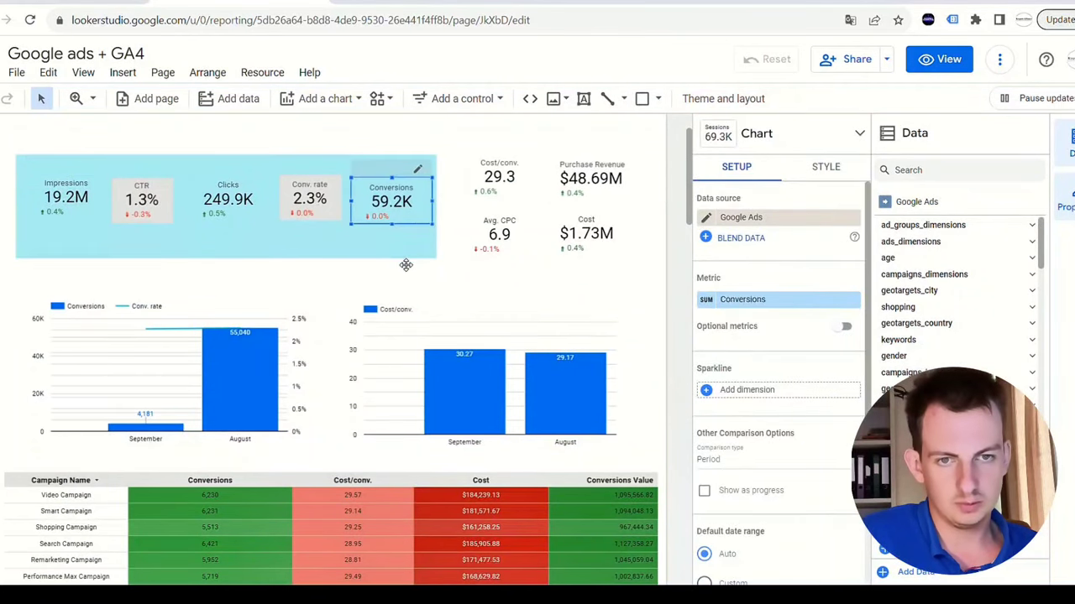
{"action": "left_click", "coordinate": [356, 145]}
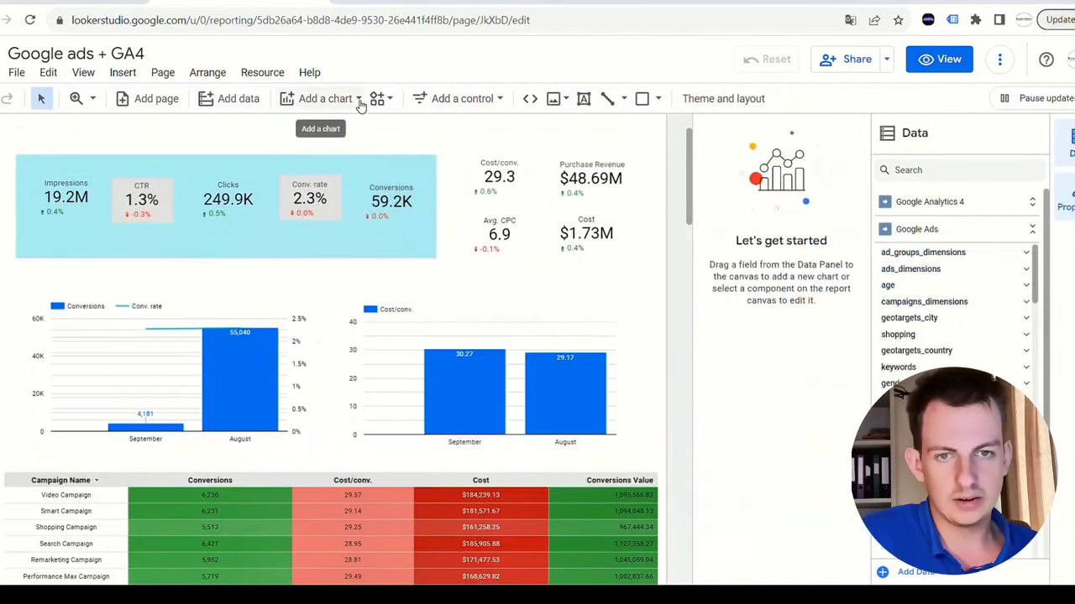
{"action": "left_click", "coordinate": [358, 99]}
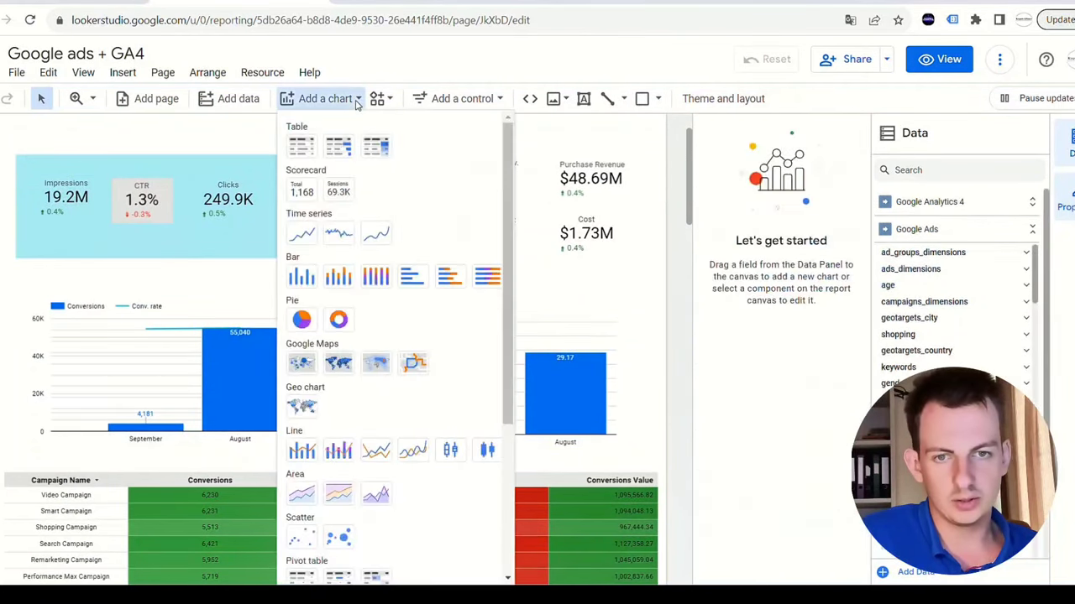
{"action": "left_click", "coordinate": [351, 201]}
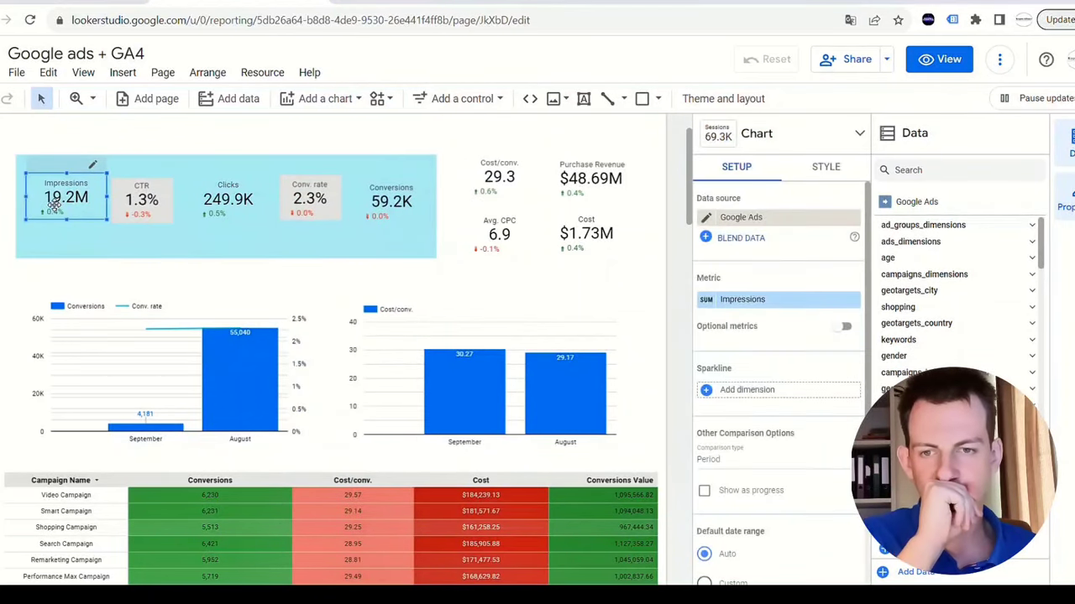
{"action": "left_click", "coordinate": [791, 218]}
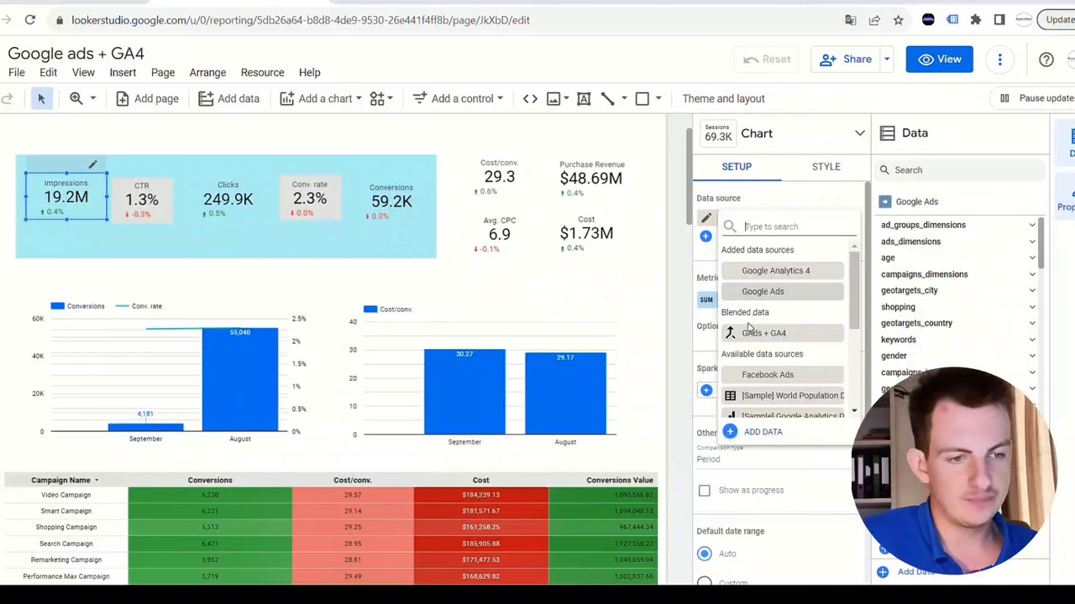
{"action": "left_click", "coordinate": [671, 295]}
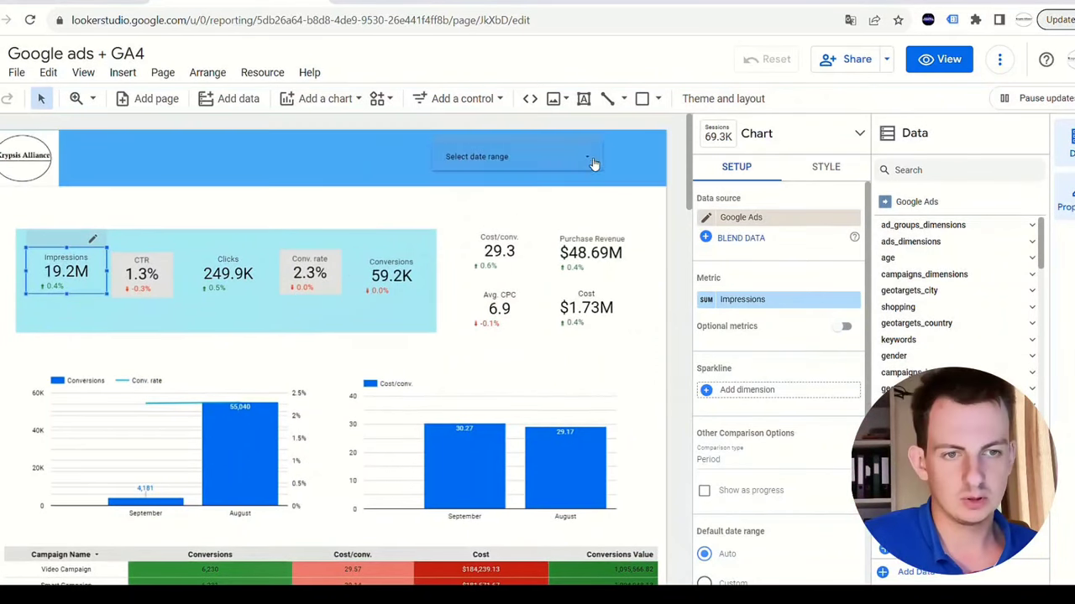
Set the report's date range to This quarter, Jul 1 – Sep 30, 2023
{"action": "left_click", "coordinate": [587, 164]}
{"action": "left_click", "coordinate": [590, 166]}
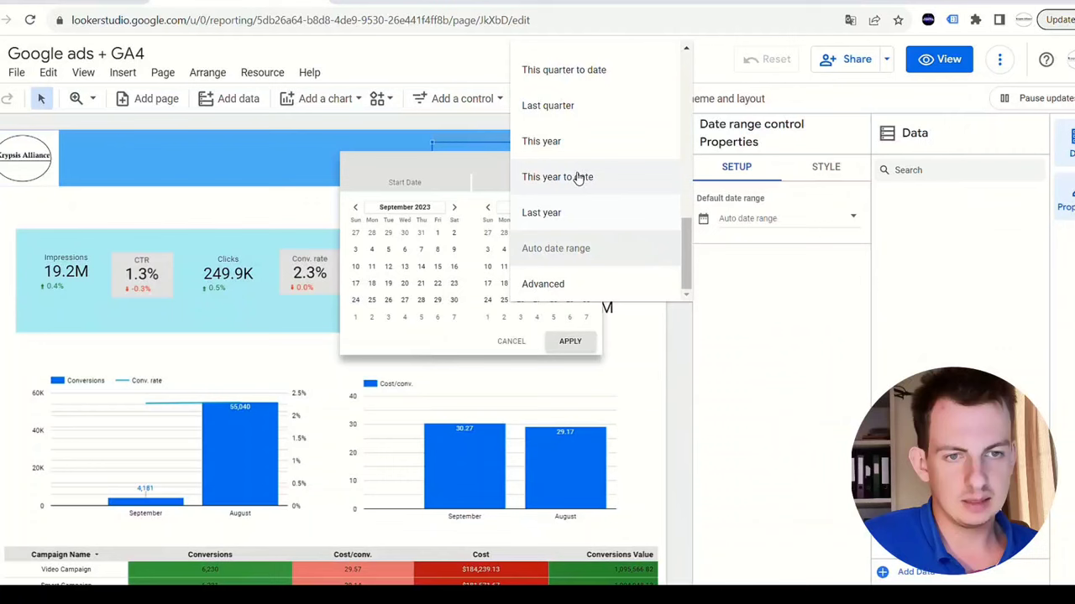
{"action": "scroll", "coordinate": [576, 251], "scroll_direction": "up", "scroll_amount": 3}
{"action": "left_click", "coordinate": [576, 253]}
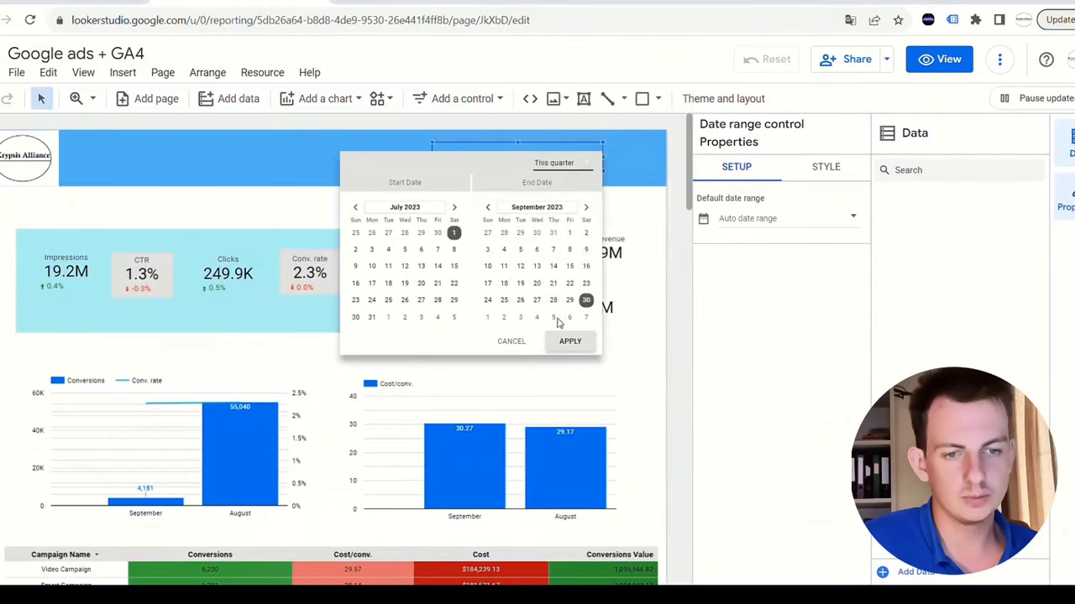
{"action": "left_click", "coordinate": [570, 342]}
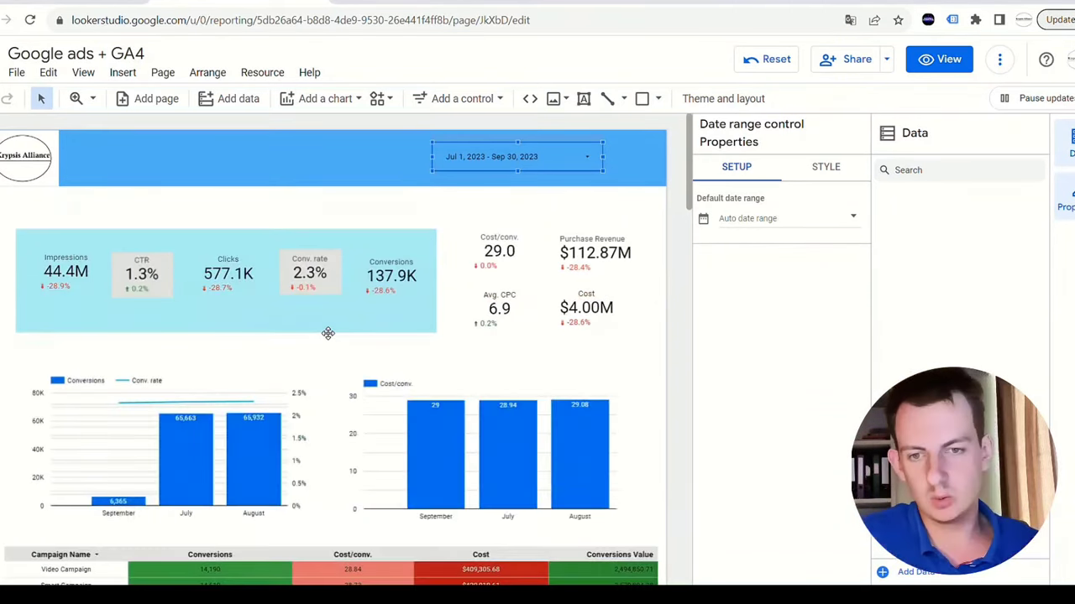
Select the Impressions scorecard and search the Google Ads fields for 'impre'
{"action": "left_click", "coordinate": [80, 279]}
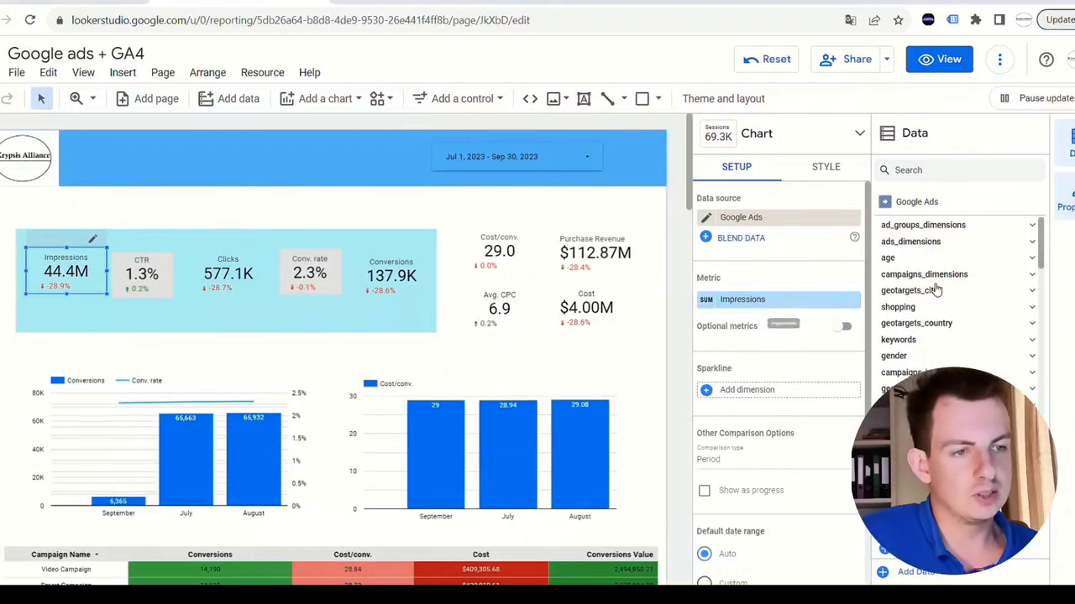
{"action": "scroll", "coordinate": [914, 285], "scroll_direction": "down", "scroll_amount": 5}
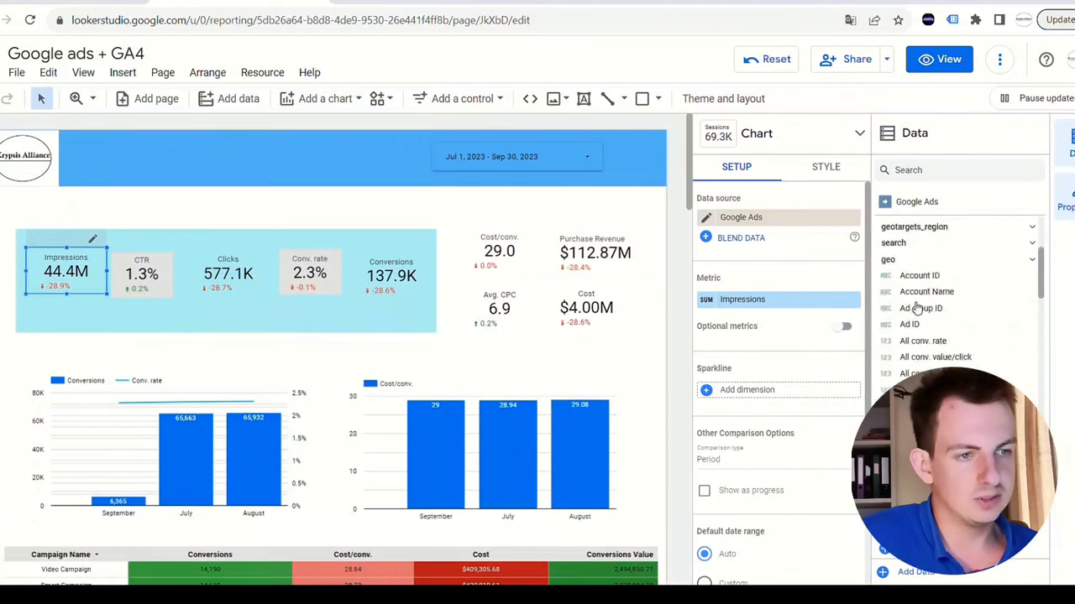
{"action": "scroll", "coordinate": [919, 252], "scroll_direction": "up", "scroll_amount": 5}
{"action": "left_click", "coordinate": [938, 171]}
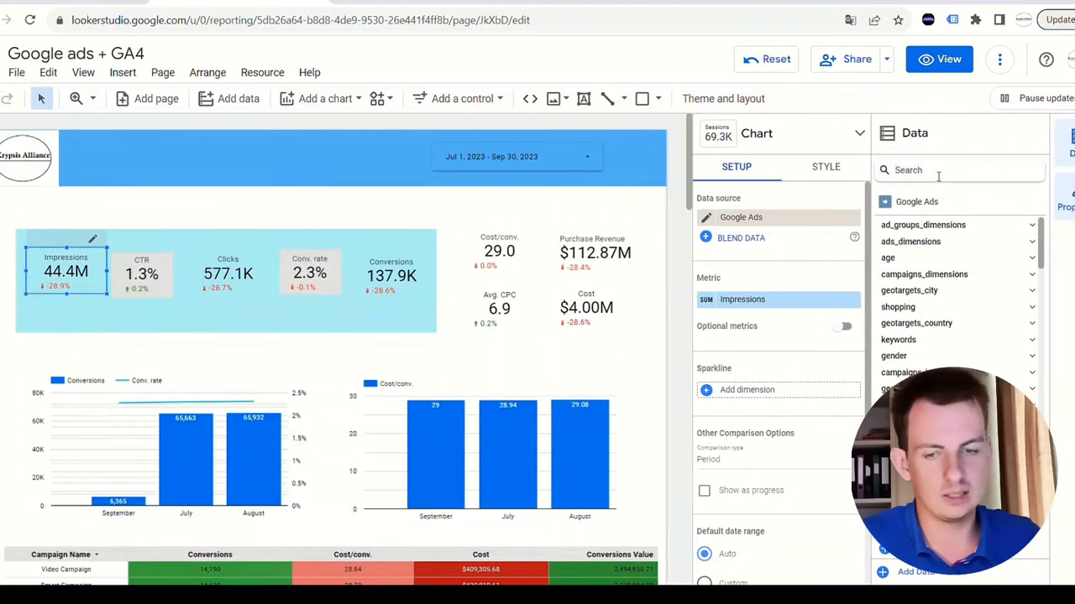
{"action": "type", "text": "impre"}
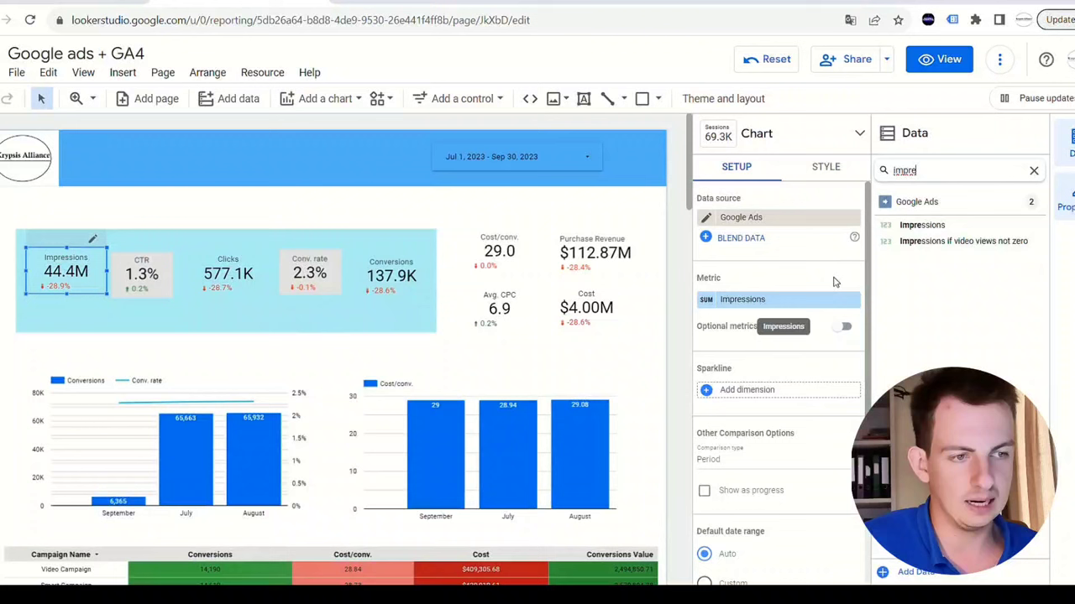
{"action": "left_click", "coordinate": [158, 278]}
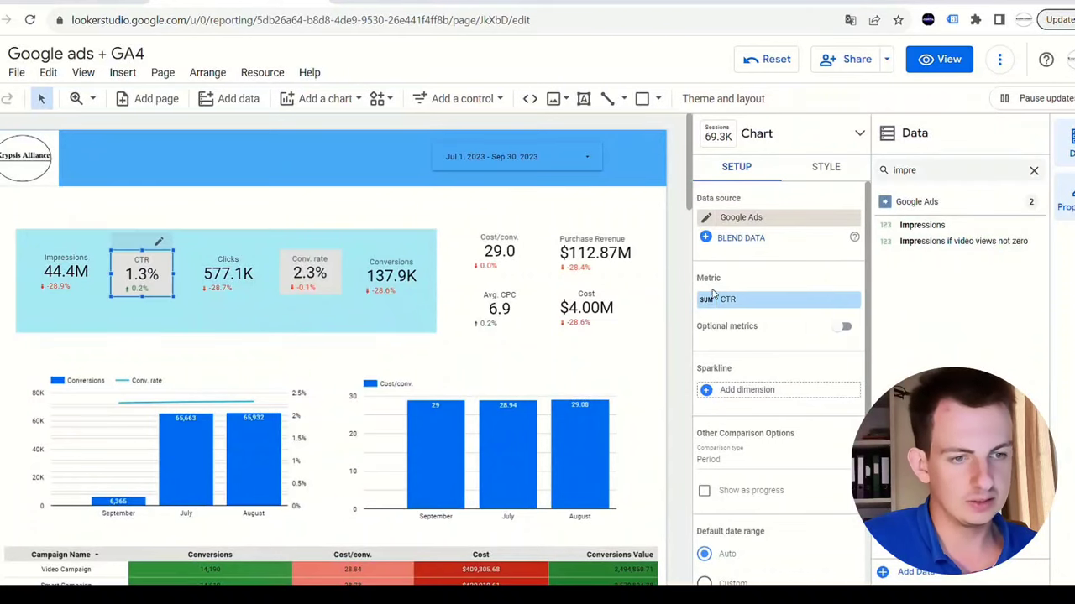
{"action": "left_click", "coordinate": [237, 281]}
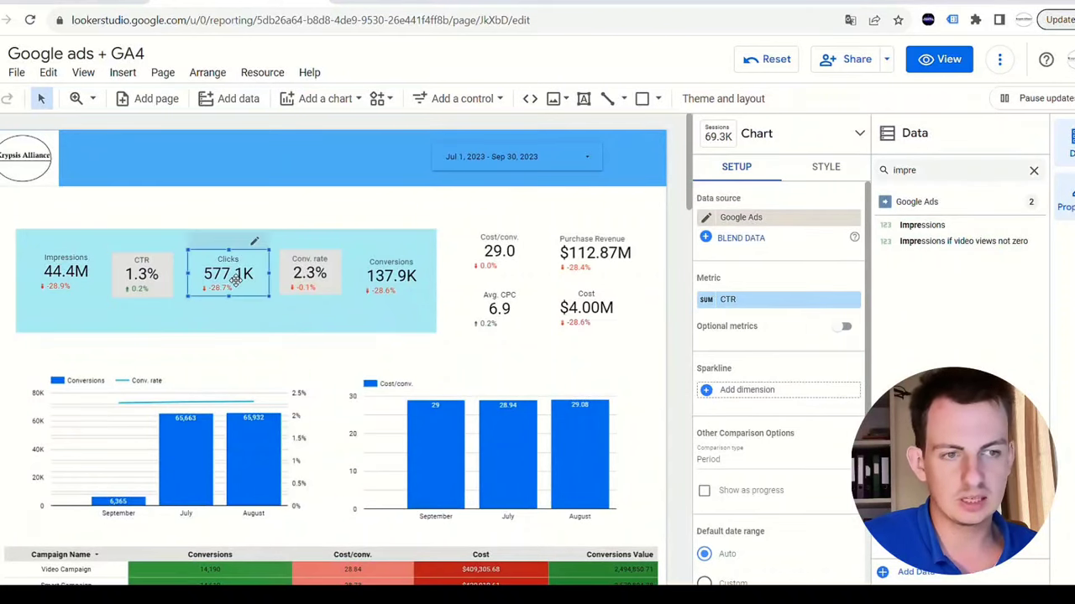
{"action": "left_click", "coordinate": [319, 273]}
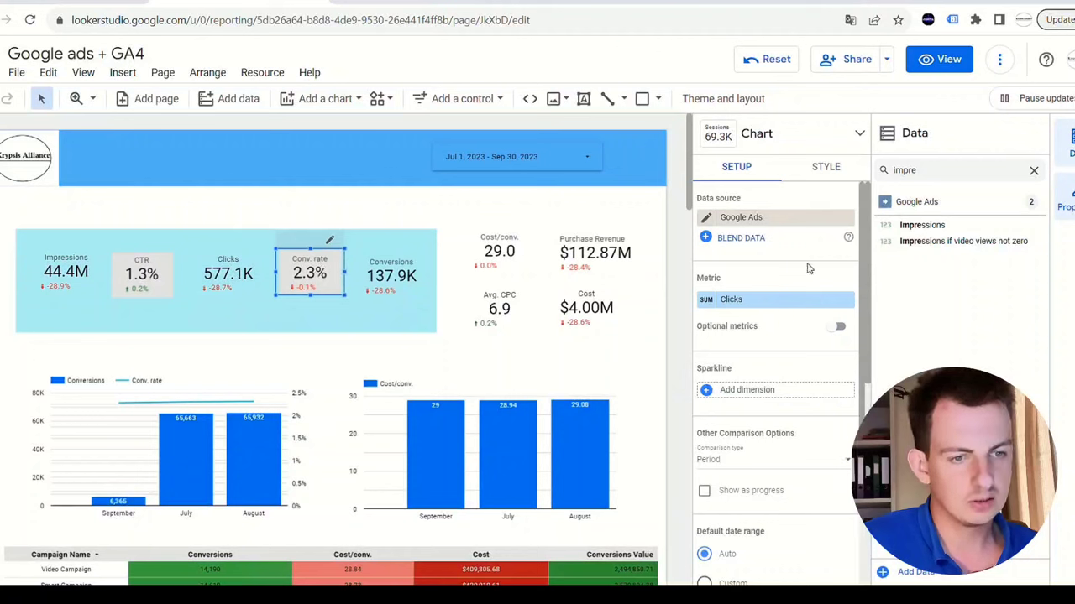
{"action": "left_click", "coordinate": [391, 275]}
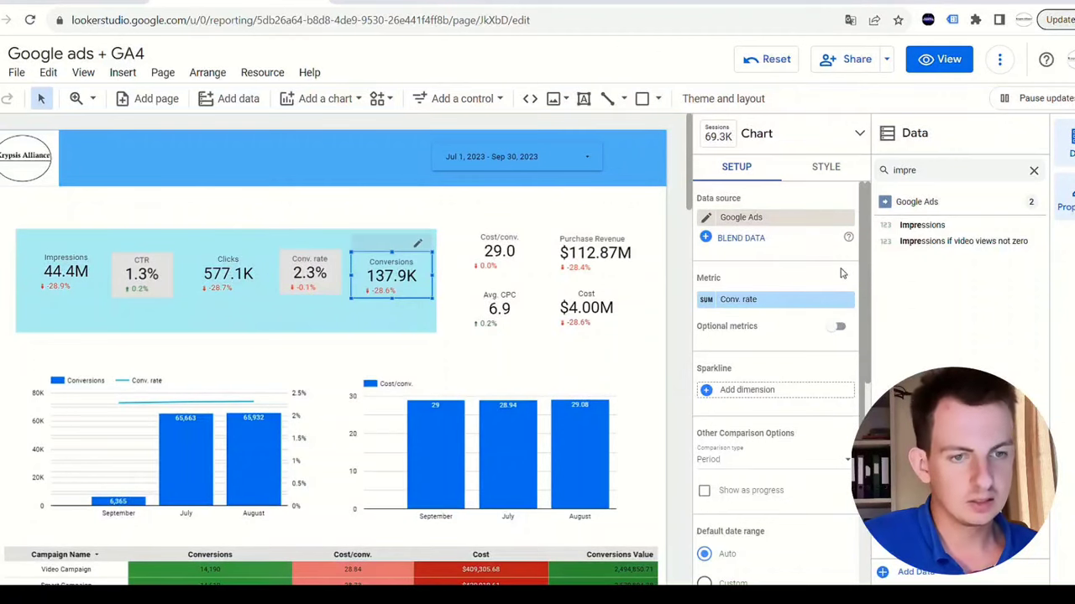
{"action": "left_click", "coordinate": [534, 256]}
{"action": "left_click", "coordinate": [611, 252]}
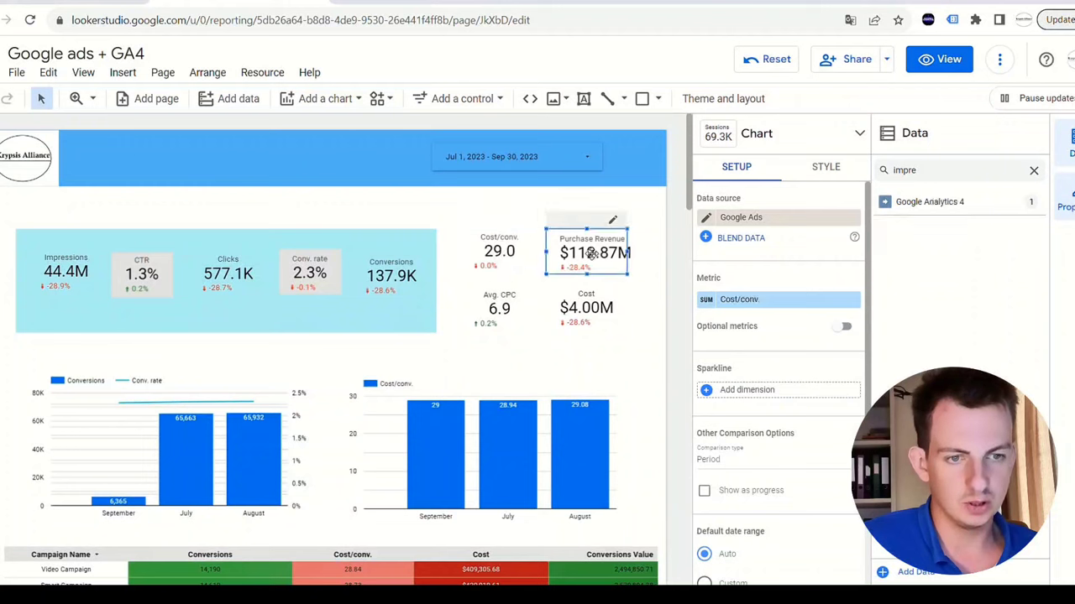
{"action": "left_click", "coordinate": [502, 308]}
{"action": "left_click", "coordinate": [585, 317]}
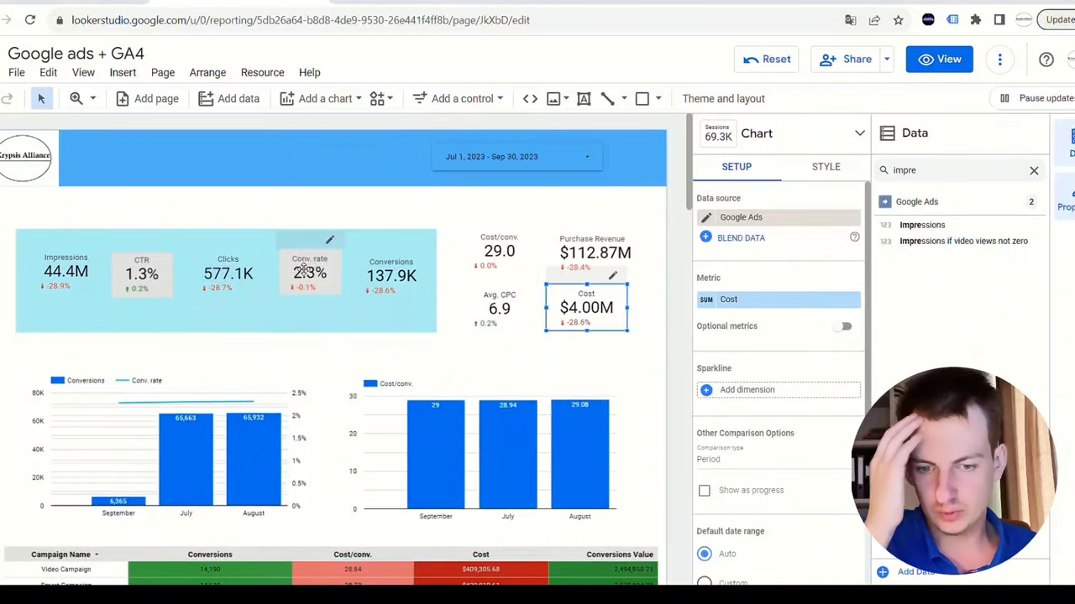
{"action": "scroll", "coordinate": [304, 270], "scroll_direction": "down", "scroll_amount": 1}
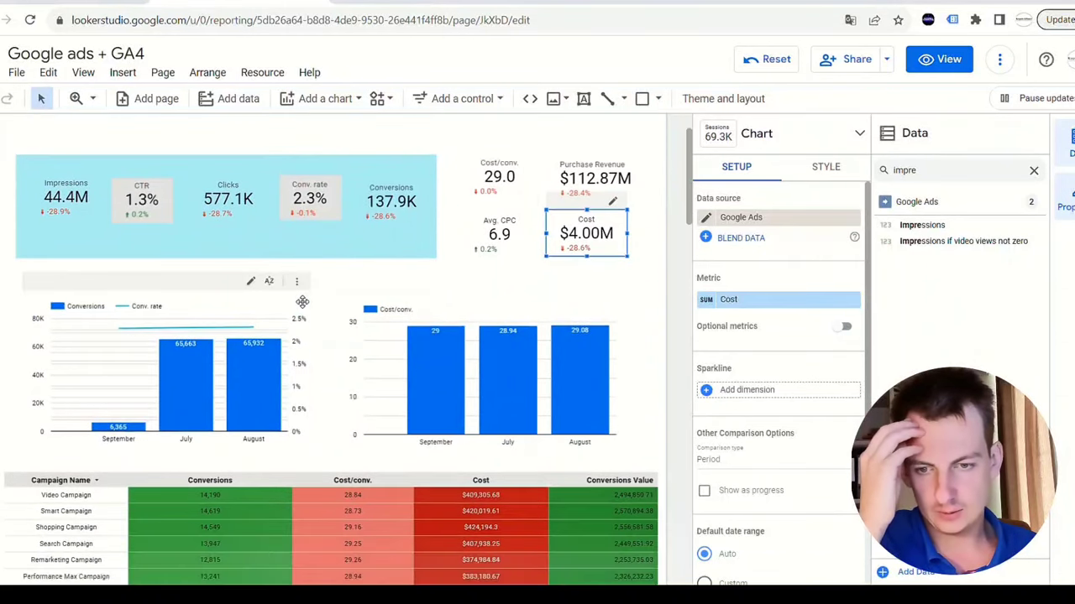
Select the Conversions and Conv. rate chart and search its fields for 'convers. rate'
{"action": "left_click", "coordinate": [82, 351]}
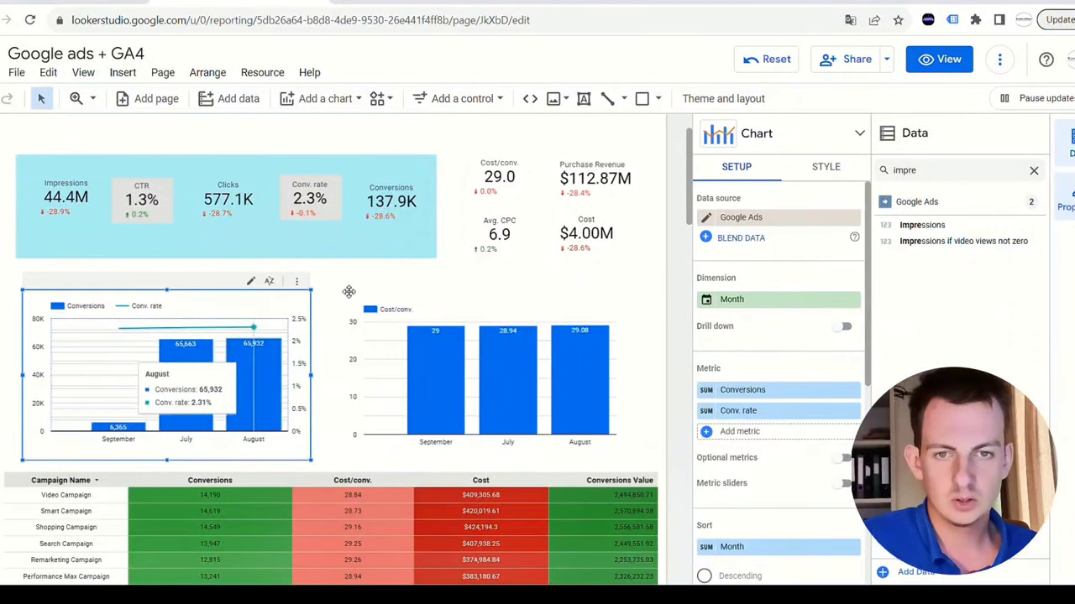
{"action": "left_click", "coordinate": [359, 100]}
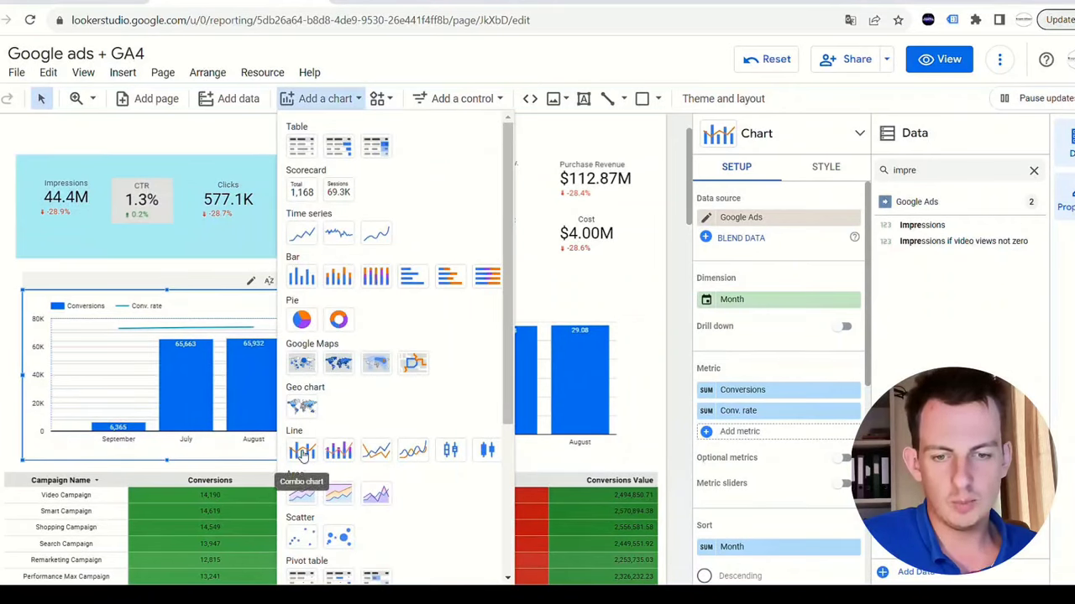
{"action": "left_click", "coordinate": [156, 336]}
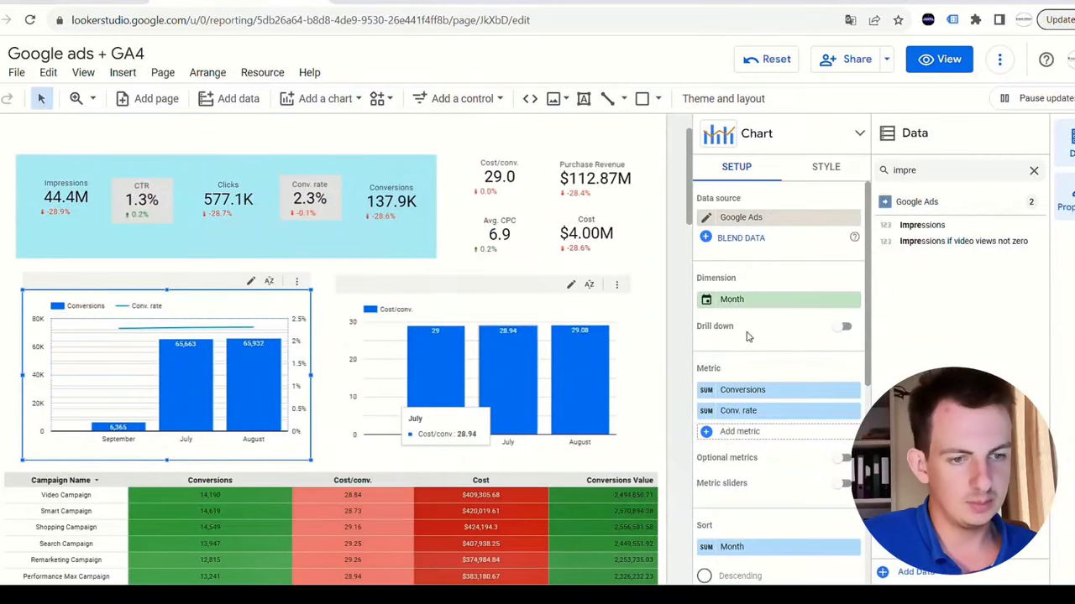
{"action": "scroll", "coordinate": [756, 353], "scroll_direction": "down", "scroll_amount": 1}
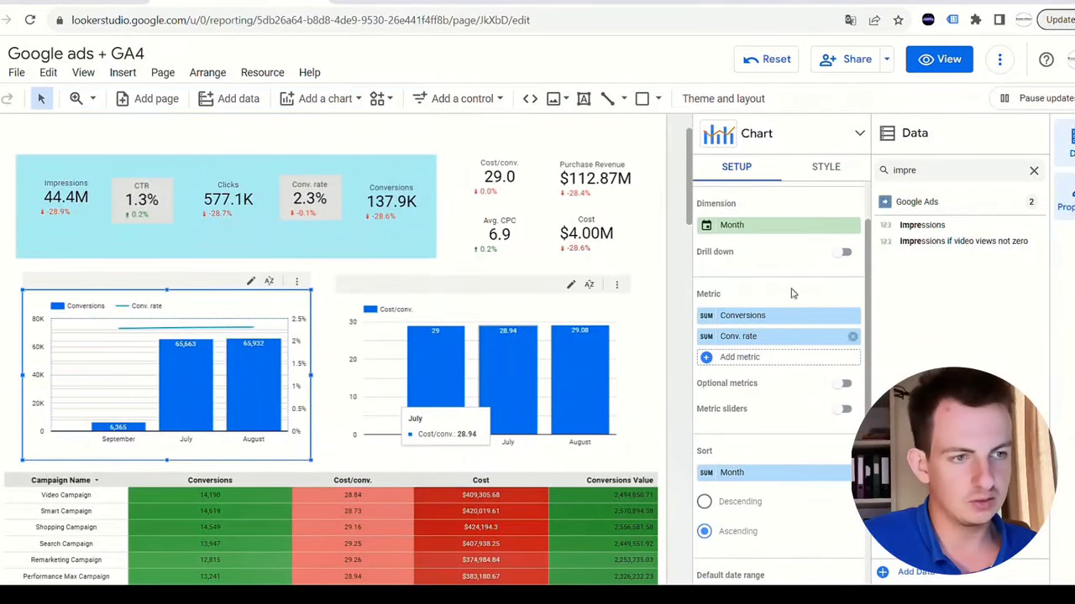
{"action": "left_click", "coordinate": [1034, 171]}
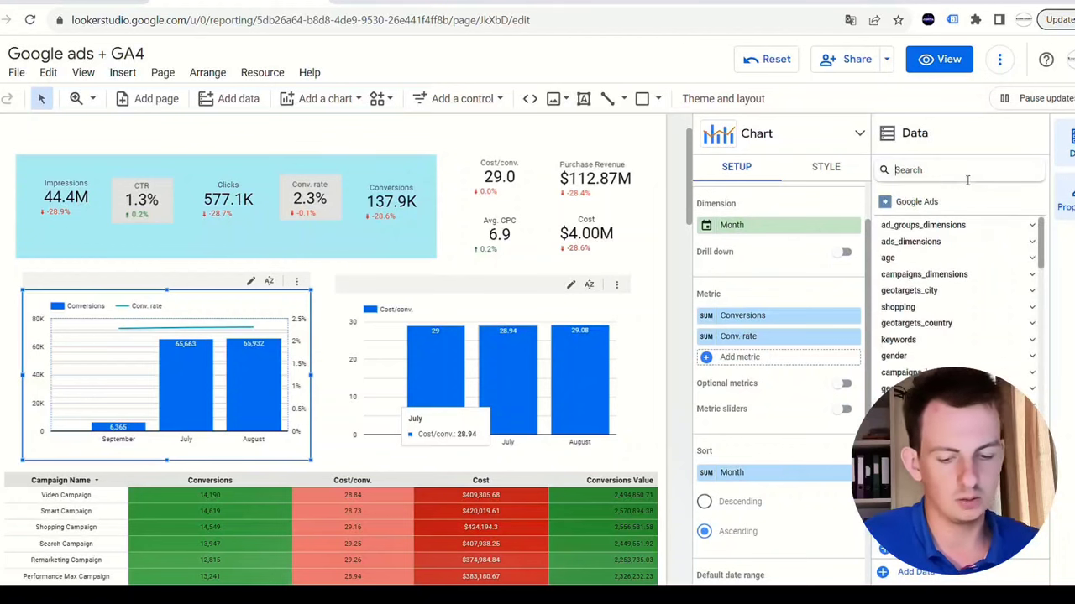
{"action": "type", "text": "conv"}
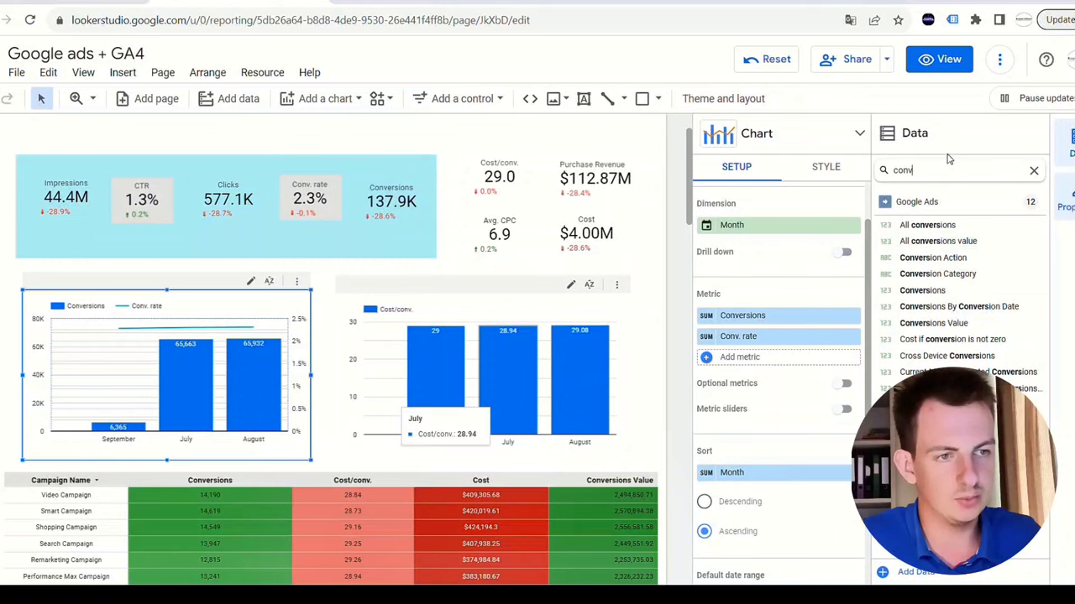
{"action": "type", "text": "ers. rate"}
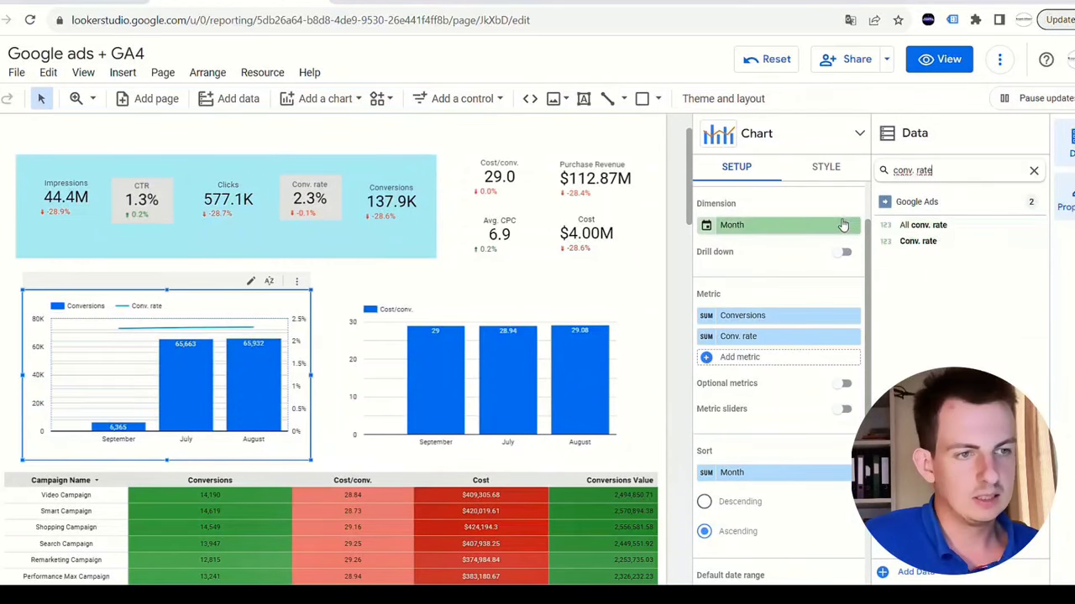
{"action": "left_click", "coordinate": [1034, 170]}
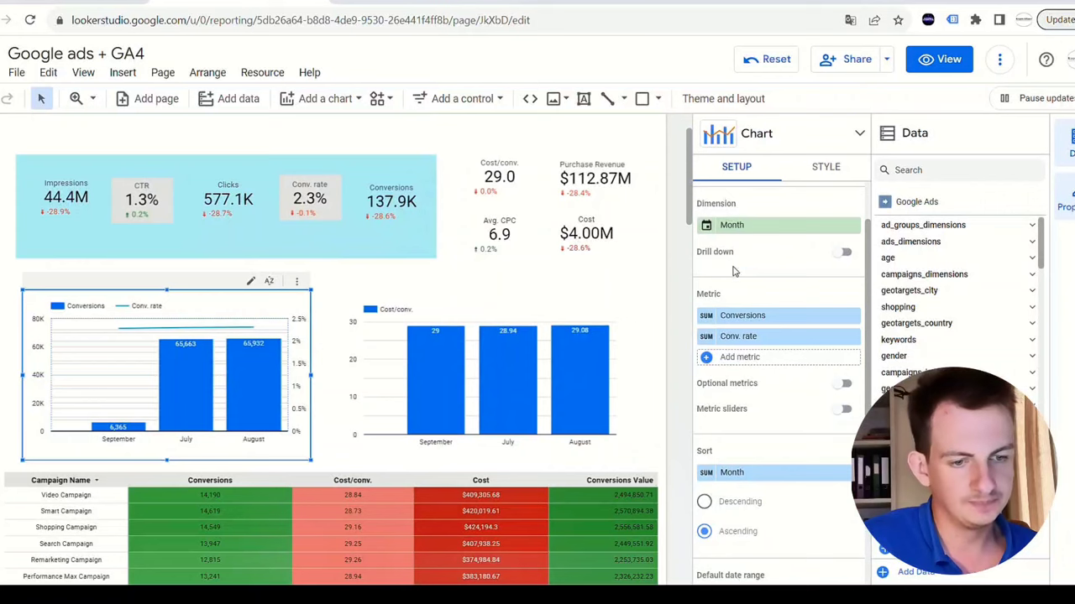
{"action": "scroll", "coordinate": [732, 270], "scroll_direction": "down", "scroll_amount": 3}
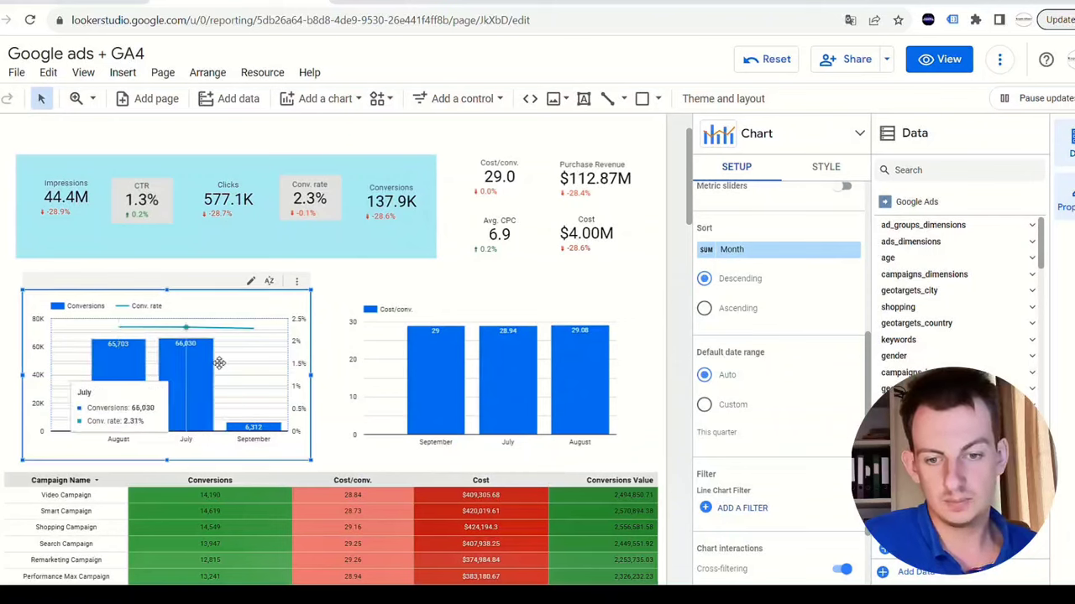
Sort the Cost/conv. bar chart by Month descending so bars read August, July, September
{"action": "left_click", "coordinate": [396, 371]}
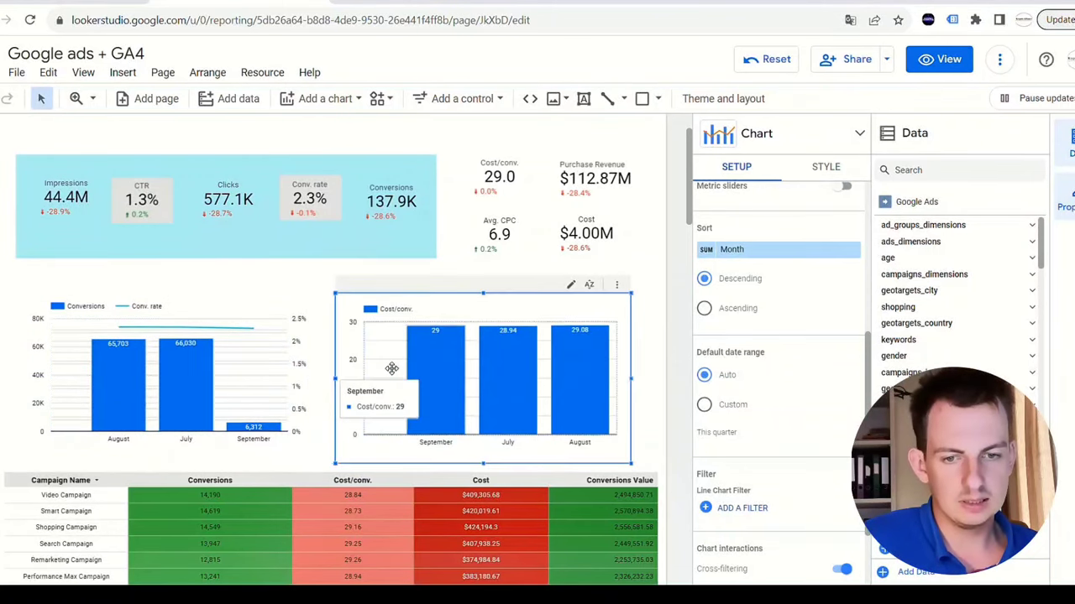
{"action": "scroll", "coordinate": [761, 366], "scroll_direction": "down", "scroll_amount": 3}
{"action": "scroll", "coordinate": [764, 361], "scroll_direction": "down", "scroll_amount": 3}
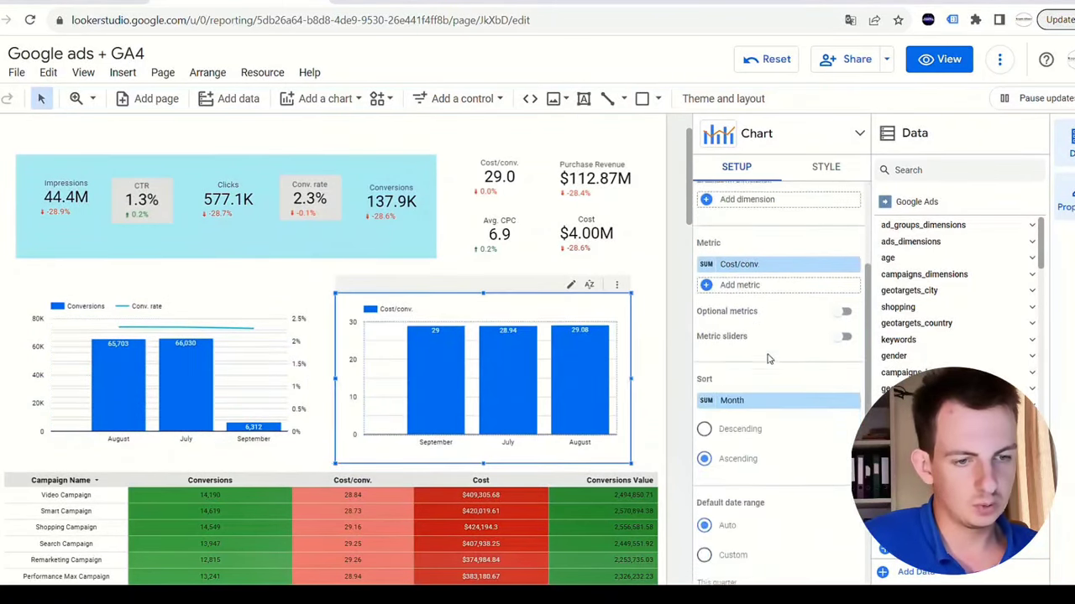
{"action": "left_click", "coordinate": [705, 298]}
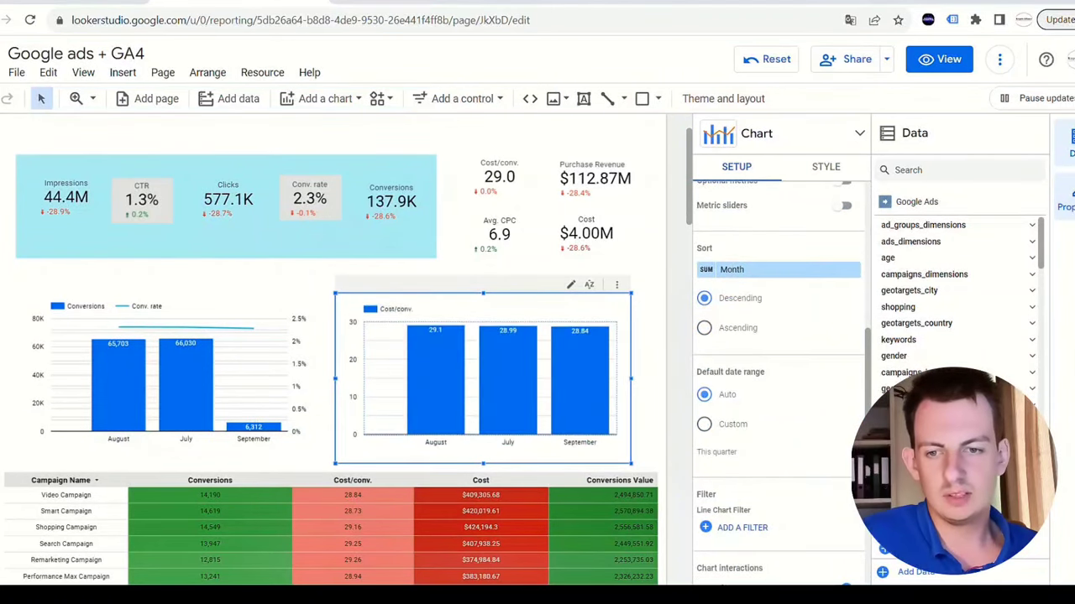
{"action": "left_click", "coordinate": [11, 283]}
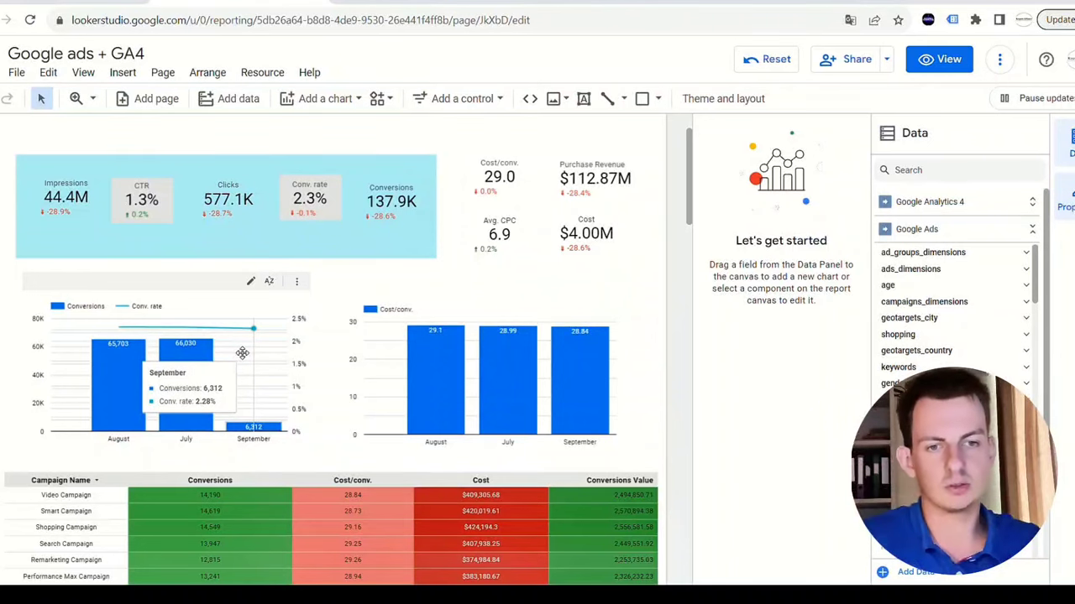
{"action": "left_click", "coordinate": [475, 330]}
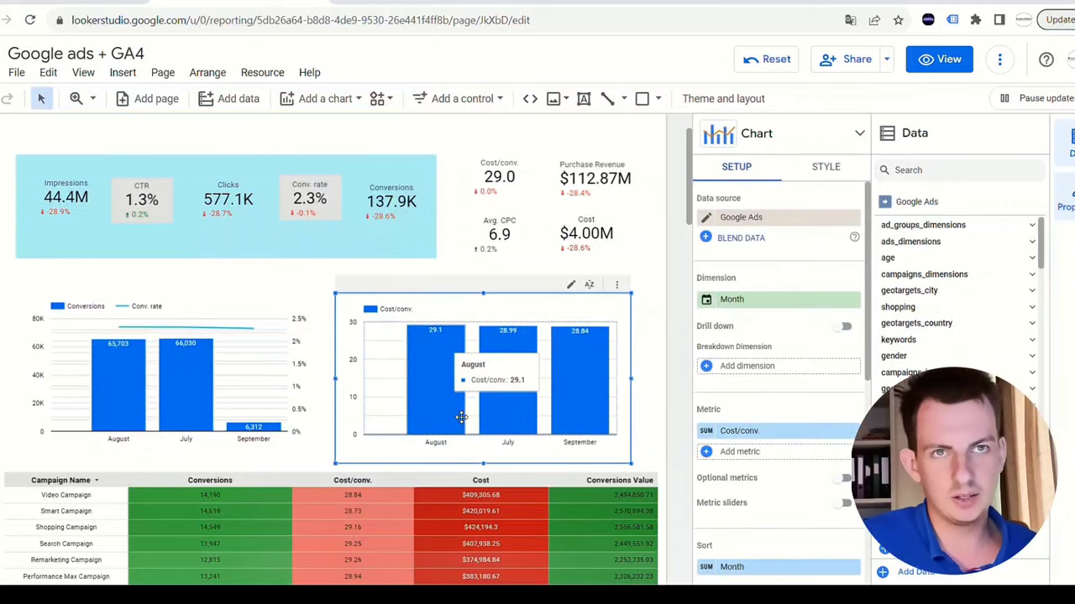
{"action": "left_click", "coordinate": [7, 305]}
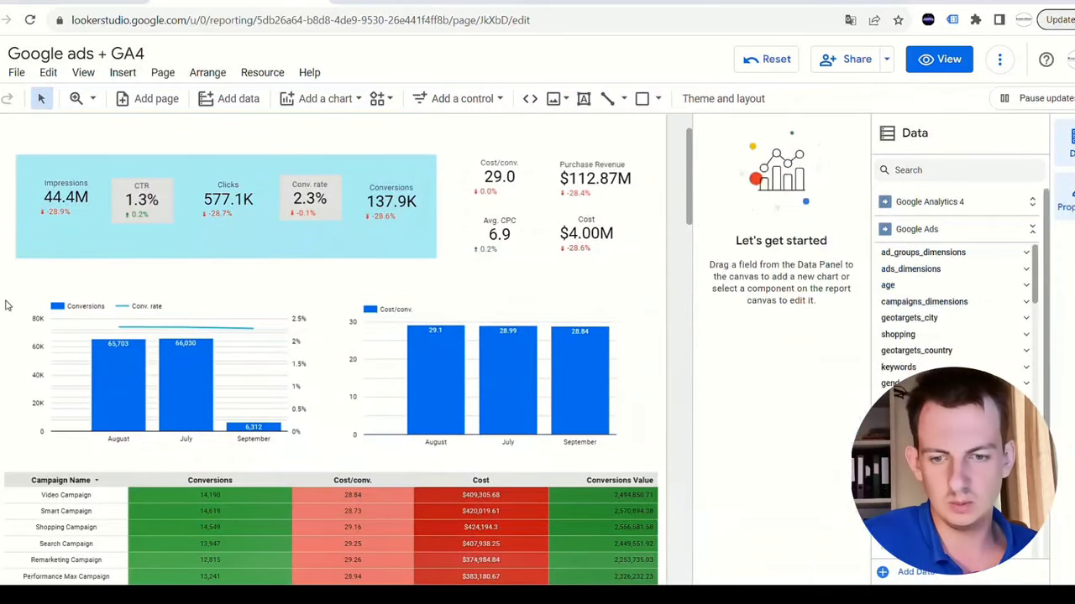
{"action": "scroll", "coordinate": [7, 306], "scroll_direction": "down", "scroll_amount": 2}
{"action": "scroll", "coordinate": [6, 305], "scroll_direction": "down", "scroll_amount": 3}
{"action": "left_click", "coordinate": [100, 206]}
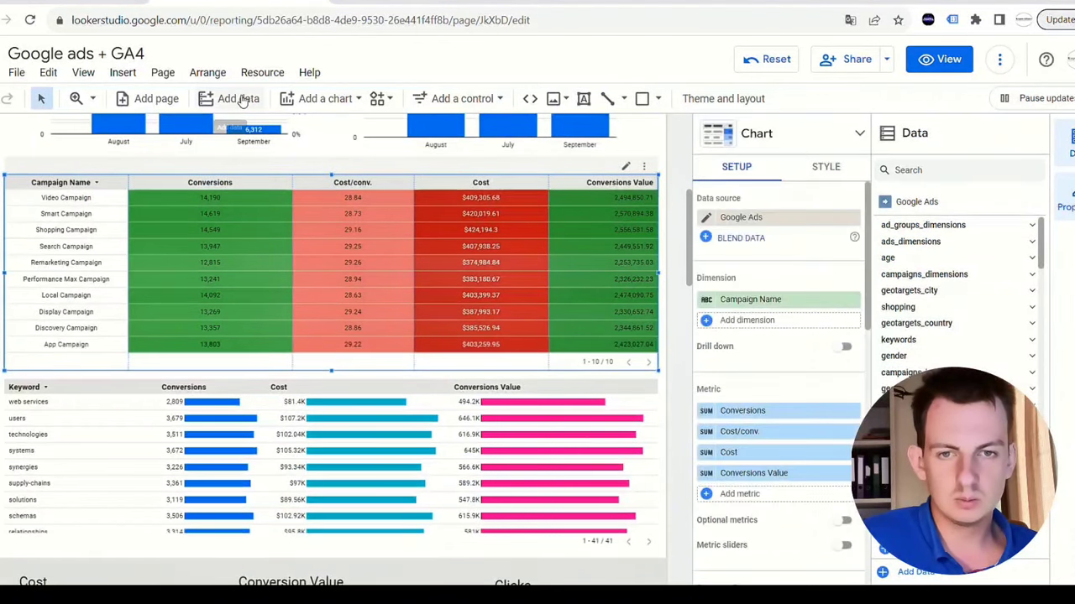
{"action": "left_click", "coordinate": [356, 101]}
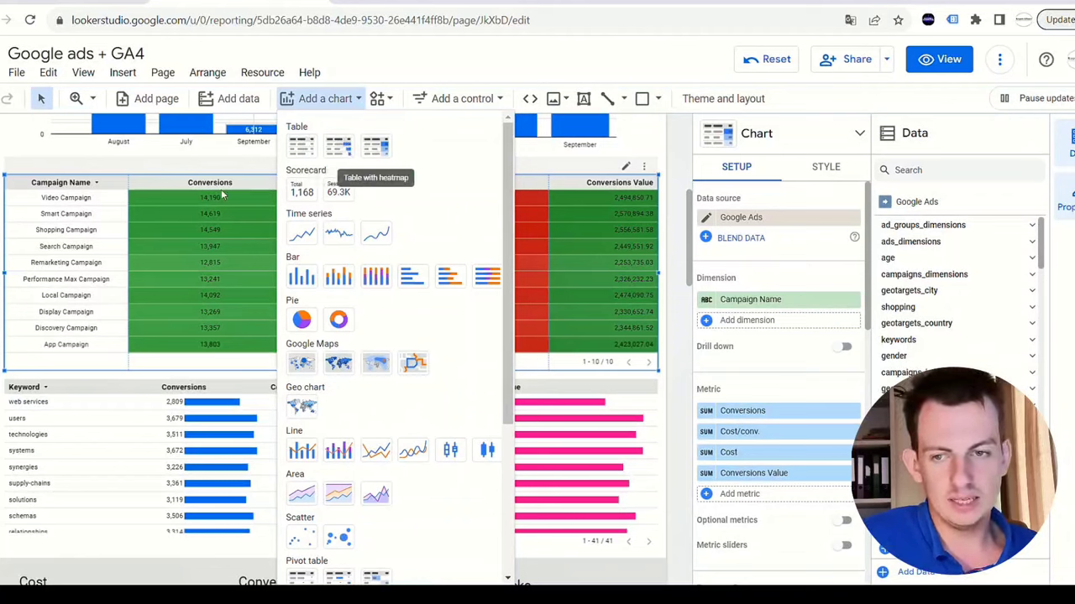
{"action": "left_click", "coordinate": [267, 232]}
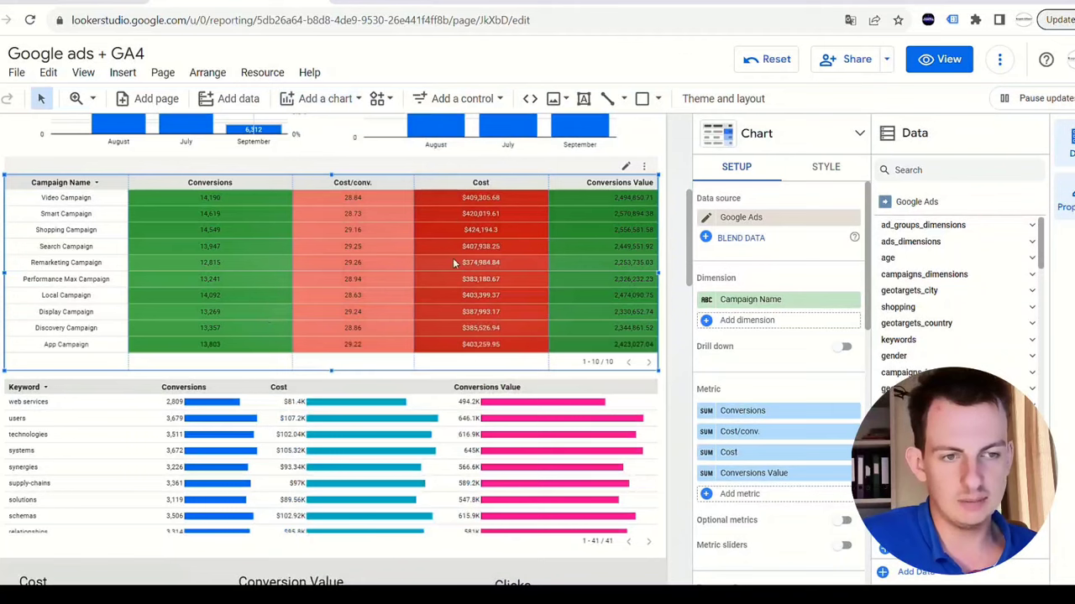
{"action": "scroll", "coordinate": [772, 239], "scroll_direction": "down", "scroll_amount": 2}
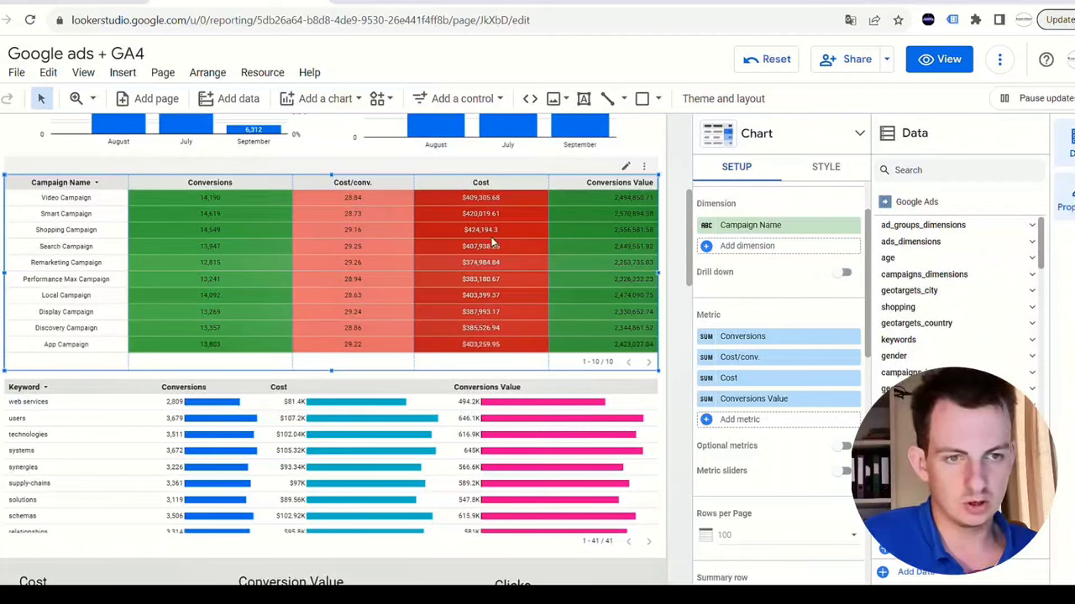
{"action": "scroll", "coordinate": [825, 189], "scroll_direction": "down", "scroll_amount": 5}
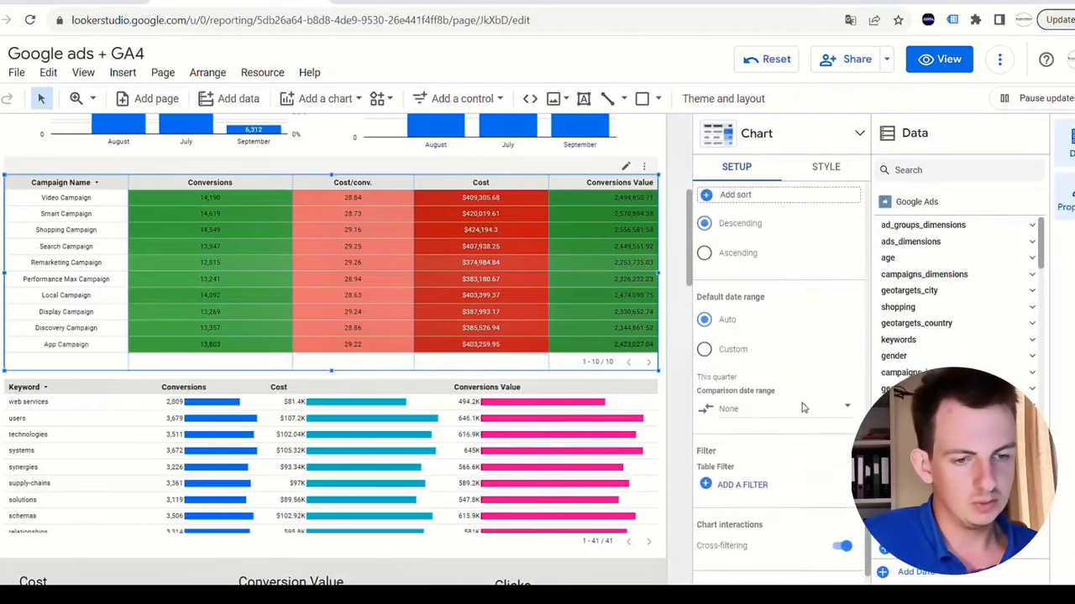
Make the campaign table's Conversions (Metrics Column #1) heatmap orange instead of green
{"action": "left_click", "coordinate": [826, 167]}
{"action": "scroll", "coordinate": [770, 273], "scroll_direction": "up", "scroll_amount": 5}
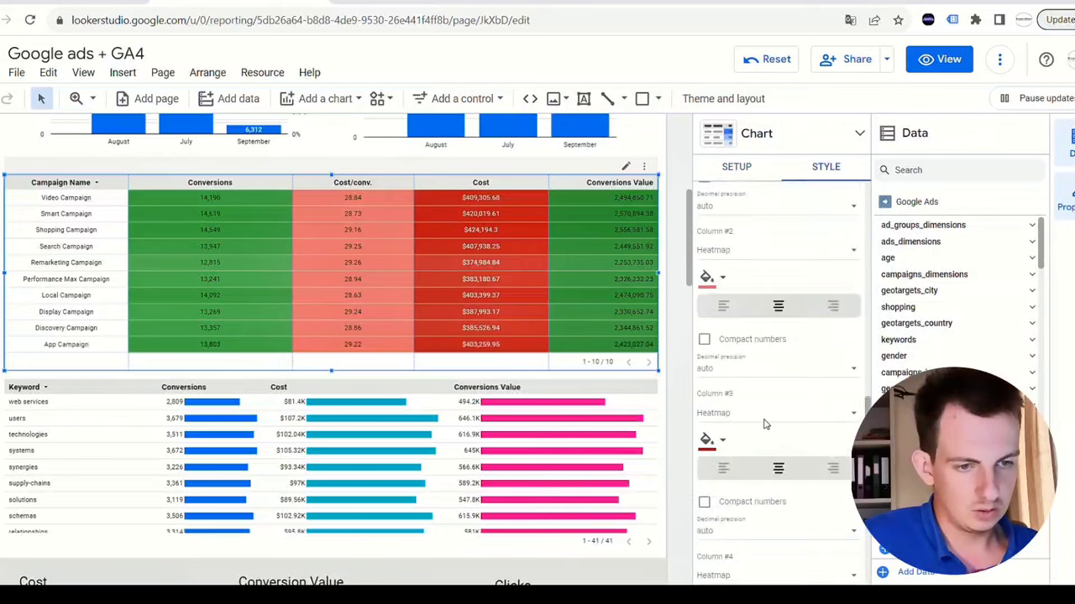
{"action": "scroll", "coordinate": [750, 397], "scroll_direction": "up", "scroll_amount": 3}
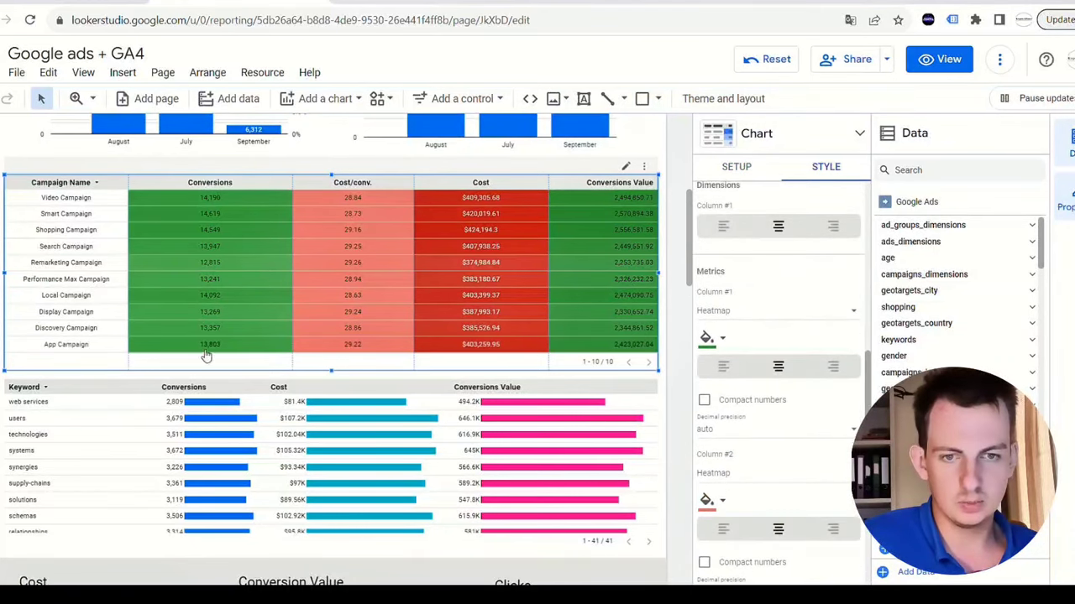
{"action": "left_click", "coordinate": [721, 339]}
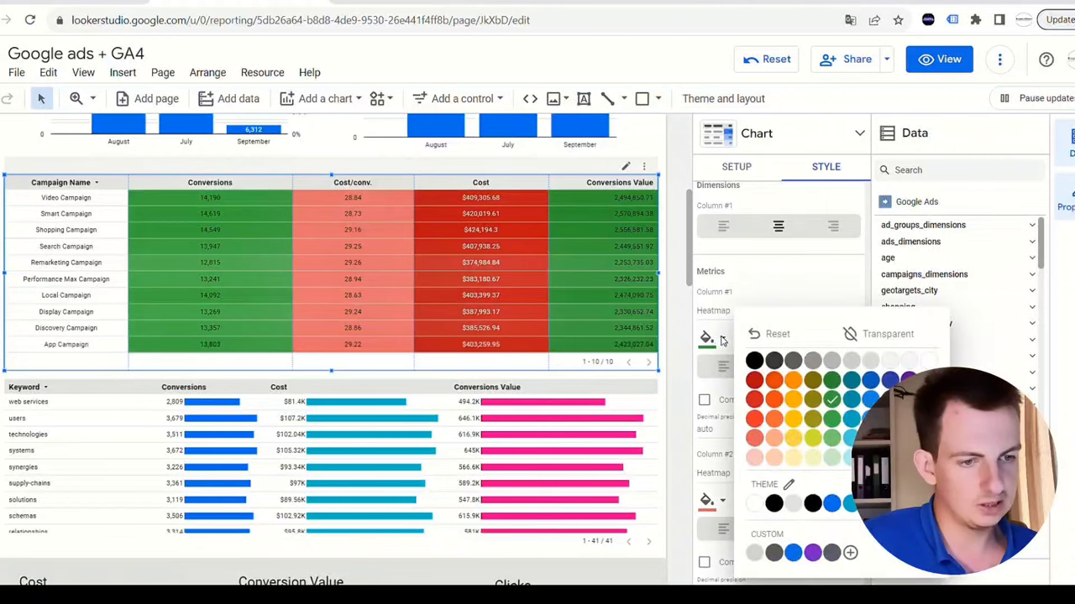
{"action": "left_click", "coordinate": [796, 422]}
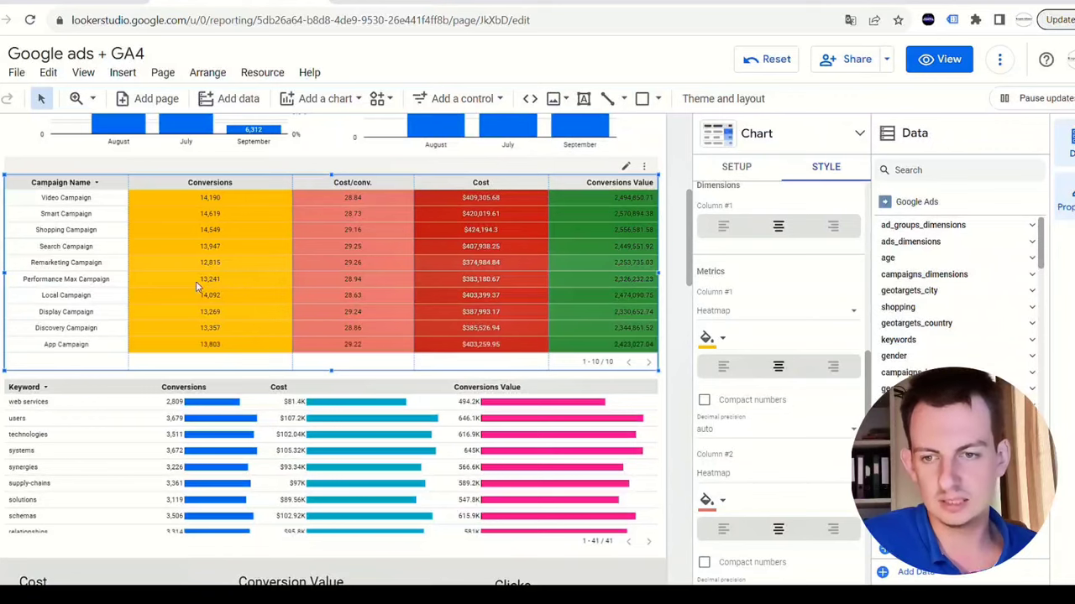
{"action": "left_click", "coordinate": [3, 289]}
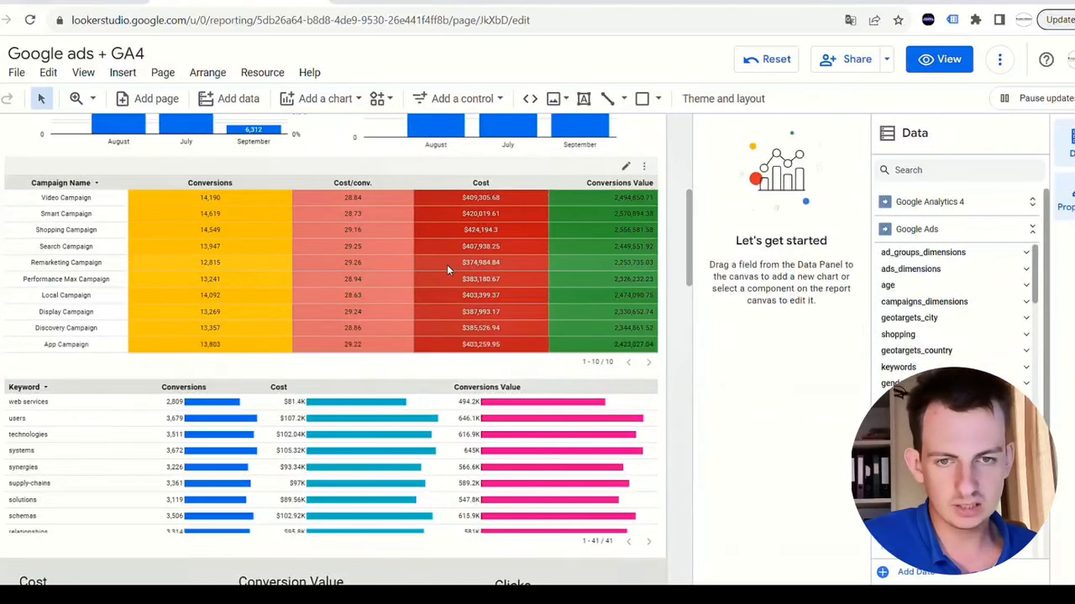
{"action": "scroll", "coordinate": [360, 252], "scroll_direction": "down", "scroll_amount": 2}
{"action": "left_click", "coordinate": [109, 277]}
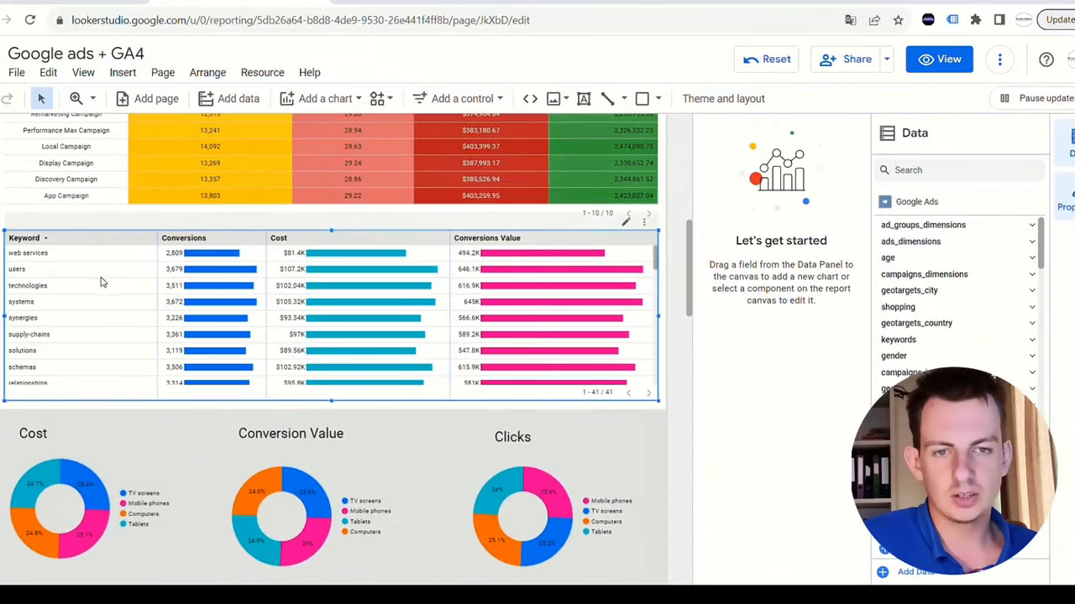
{"action": "left_click", "coordinate": [355, 99]}
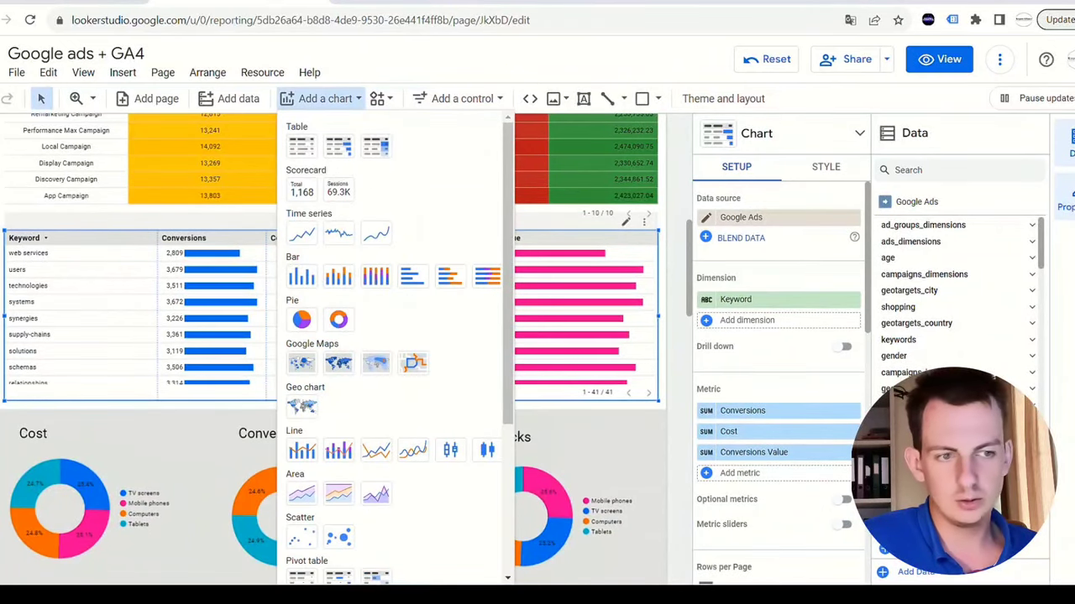
{"action": "key", "text": "Escape"}
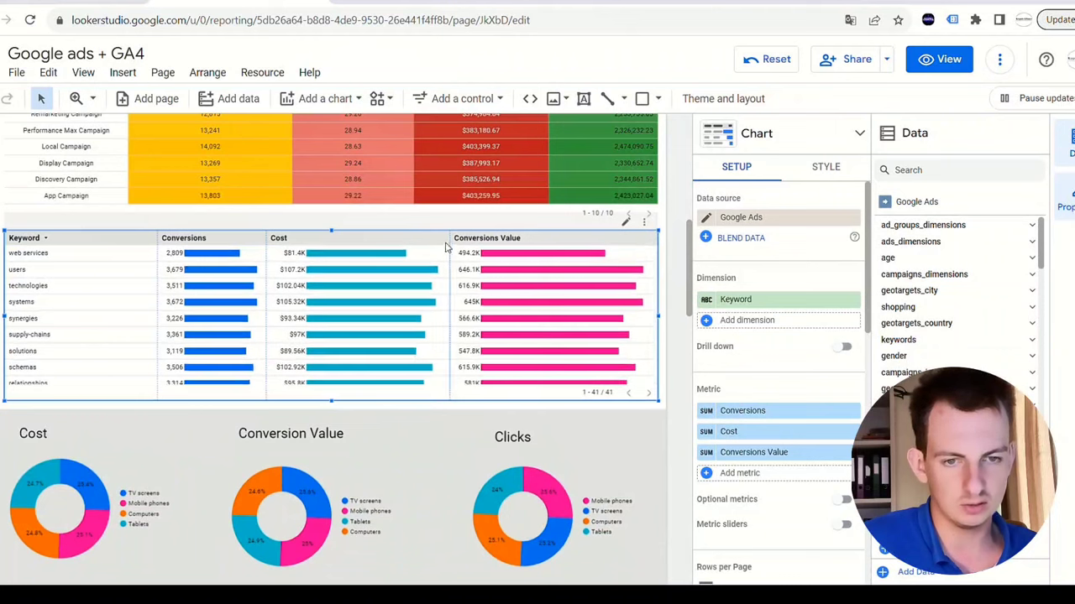
{"action": "scroll", "coordinate": [353, 265], "scroll_direction": "down", "scroll_amount": 3}
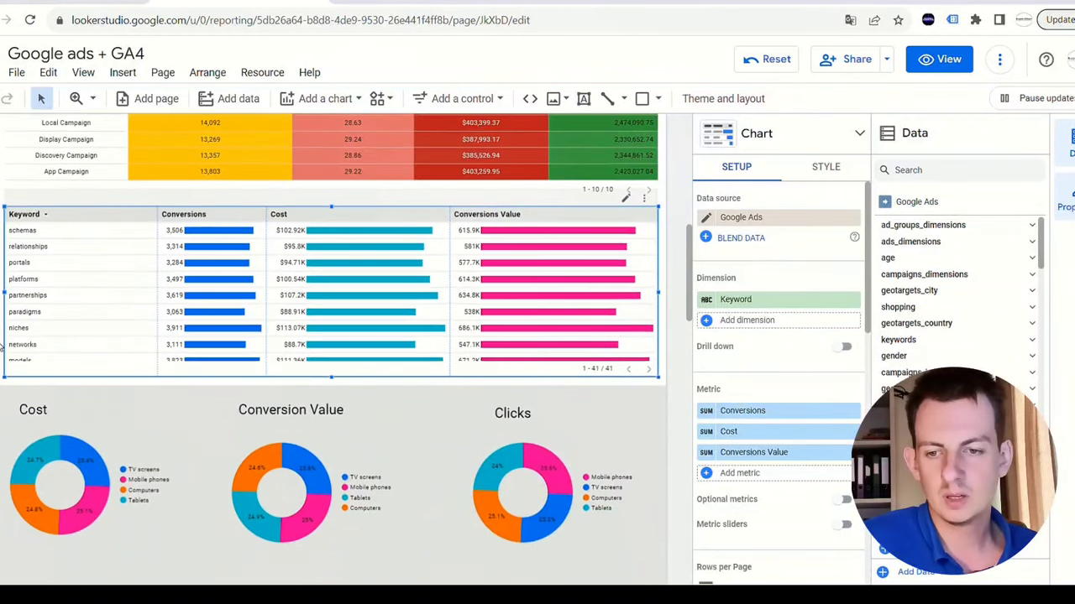
{"action": "scroll", "coordinate": [143, 374], "scroll_direction": "down", "scroll_amount": 3}
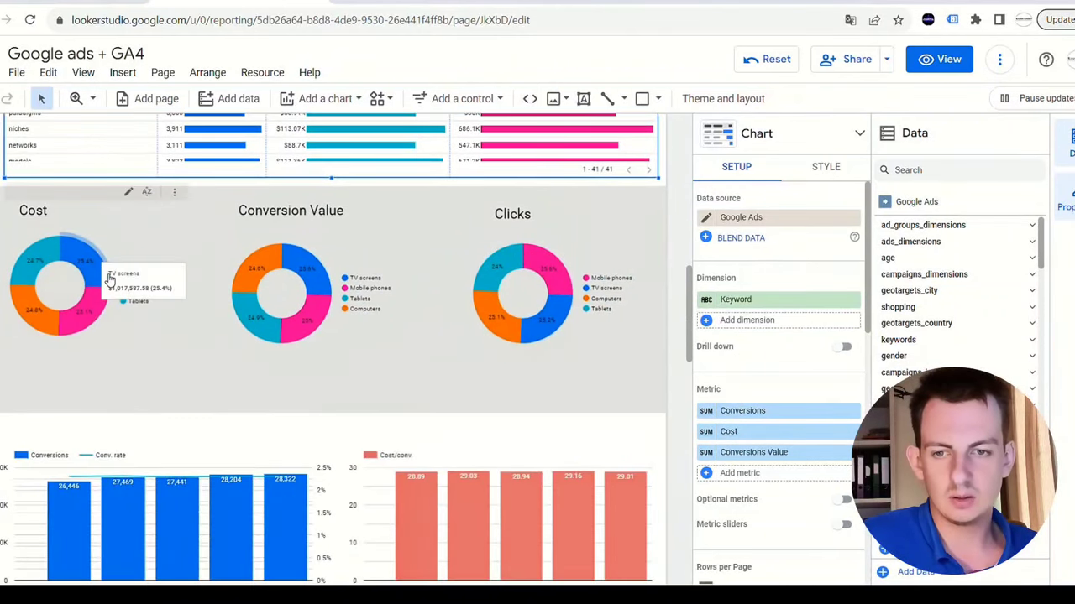
{"action": "left_click", "coordinate": [109, 282]}
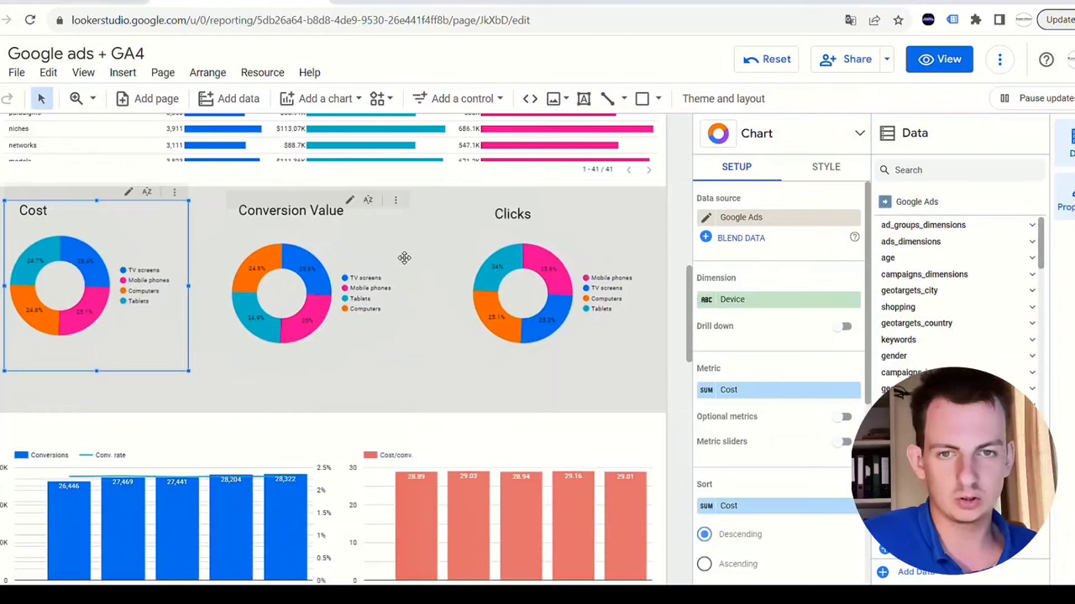
{"action": "left_click", "coordinate": [350, 100]}
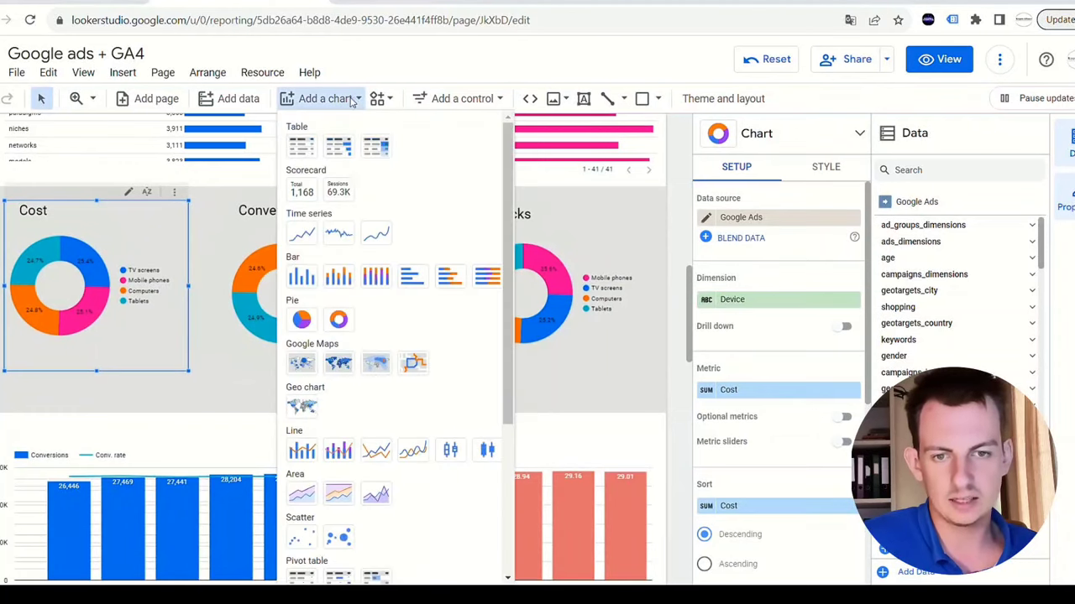
{"action": "left_click", "coordinate": [345, 319]}
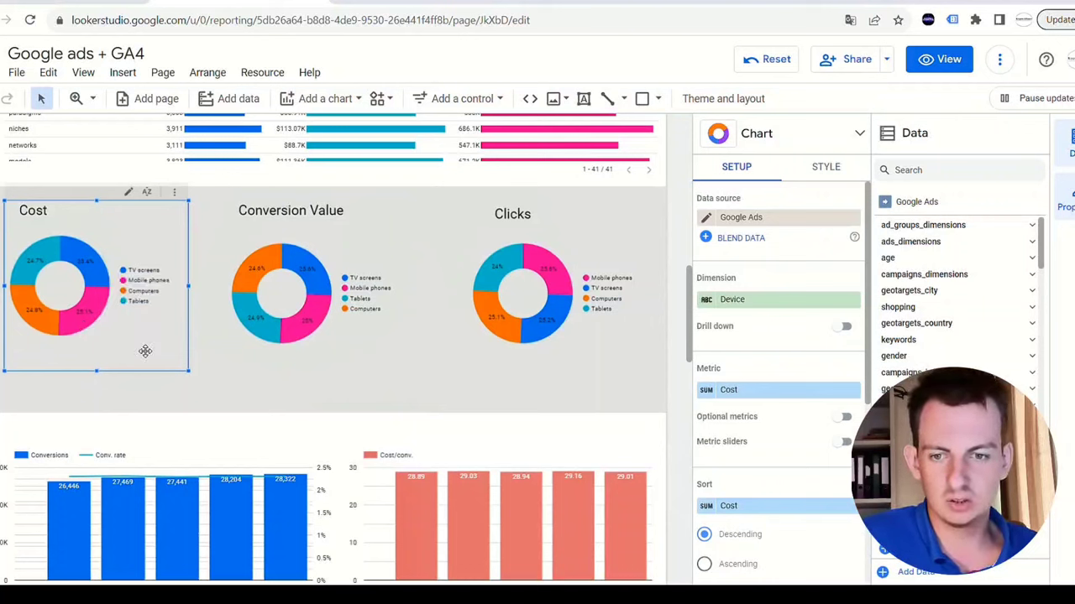
{"action": "left_click", "coordinate": [233, 409]}
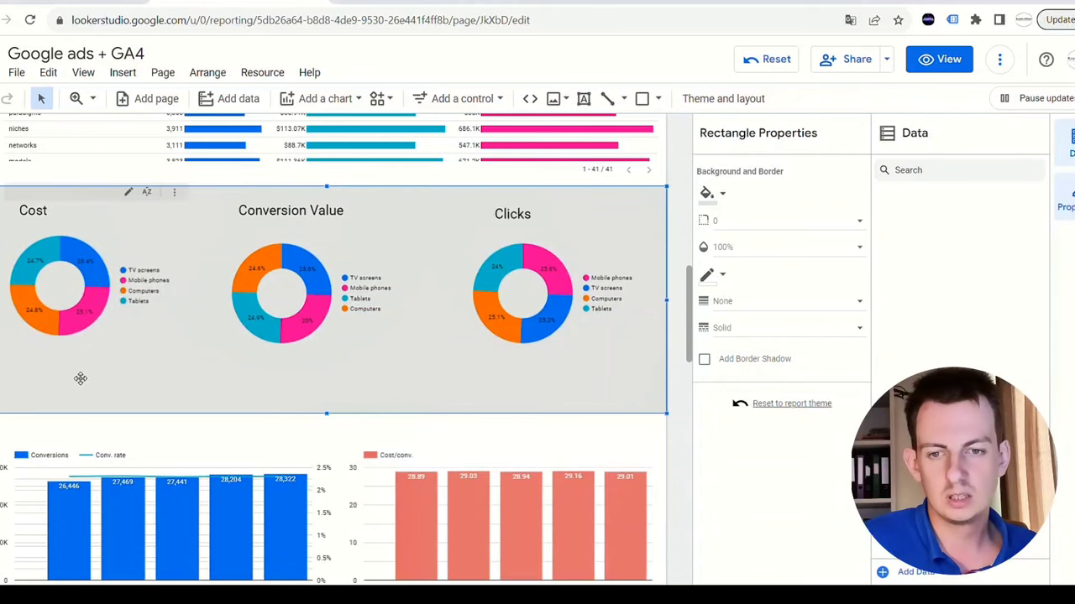
Check the Cost/conv. chart's data source and fields, then select the blended monthly table
{"action": "scroll", "coordinate": [231, 306], "scroll_direction": "down", "scroll_amount": 3}
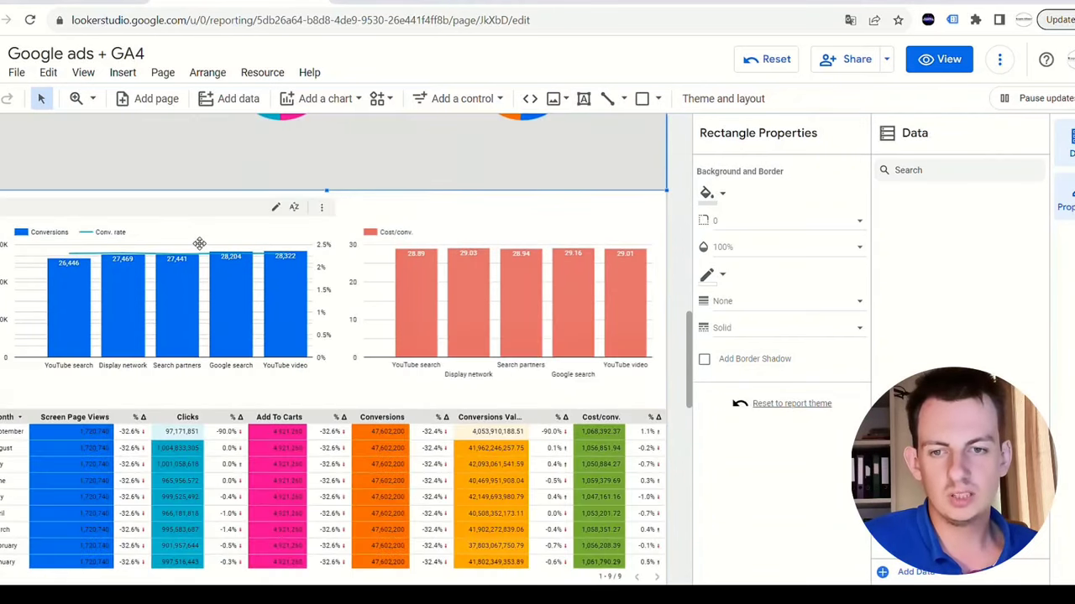
{"action": "left_click", "coordinate": [199, 245]}
{"action": "left_click", "coordinate": [520, 243]}
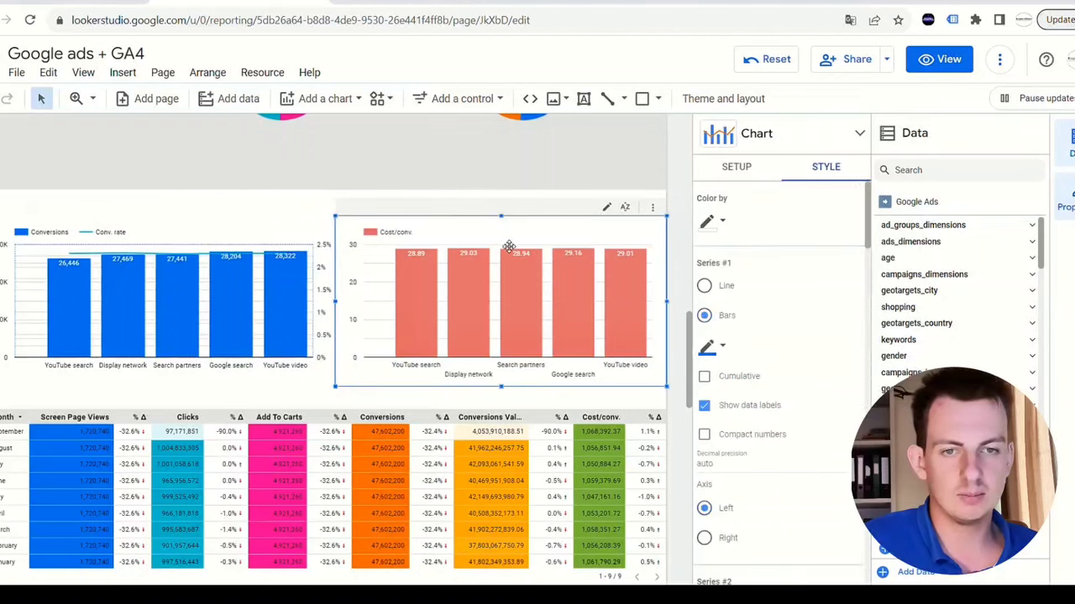
{"action": "left_click", "coordinate": [323, 99]}
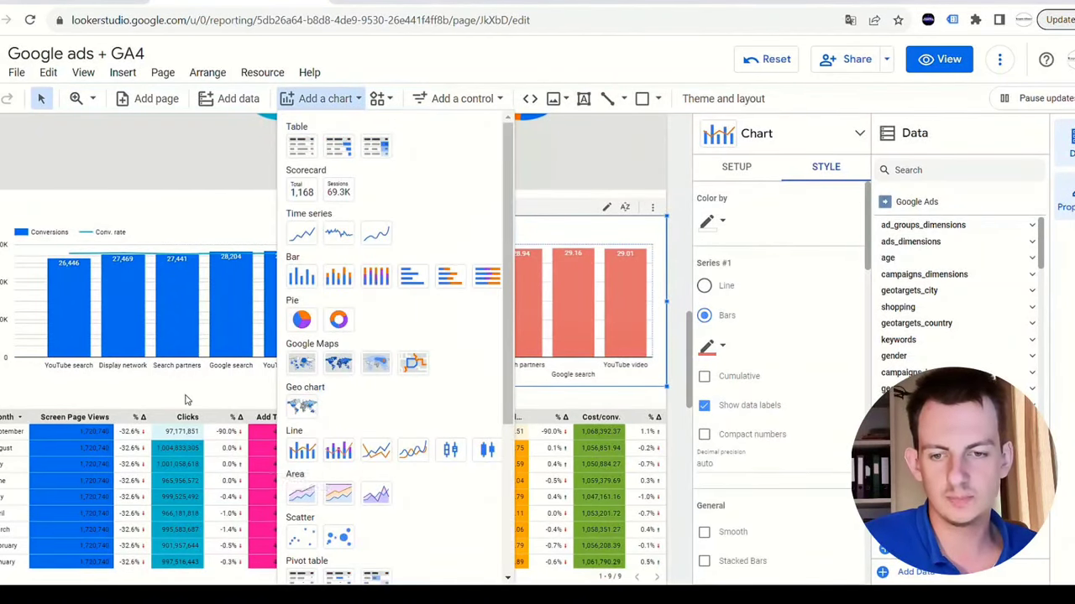
{"action": "left_click", "coordinate": [138, 306]}
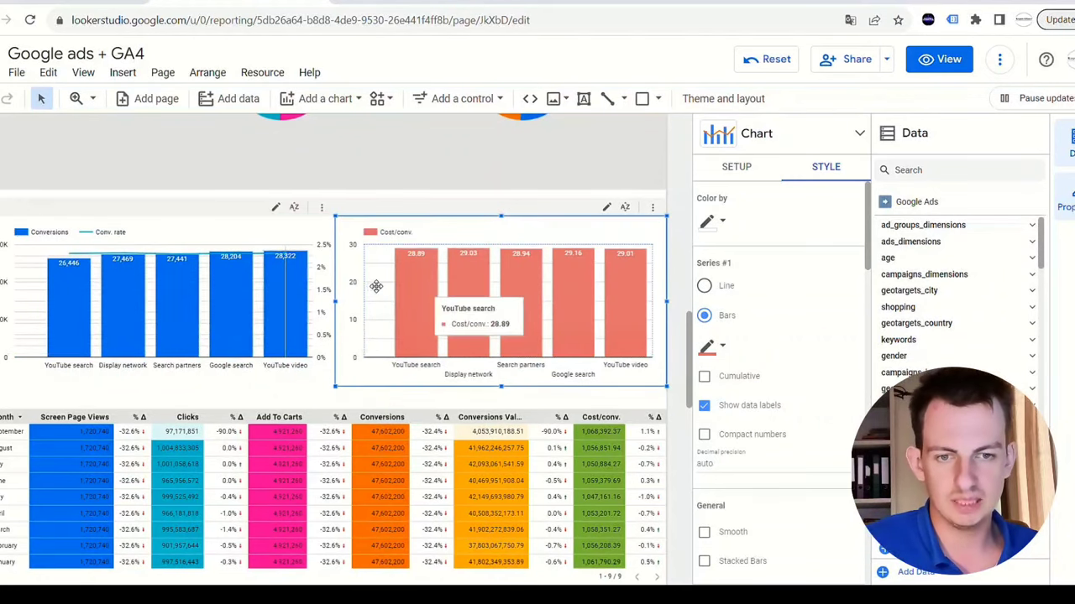
{"action": "left_click", "coordinate": [734, 168]}
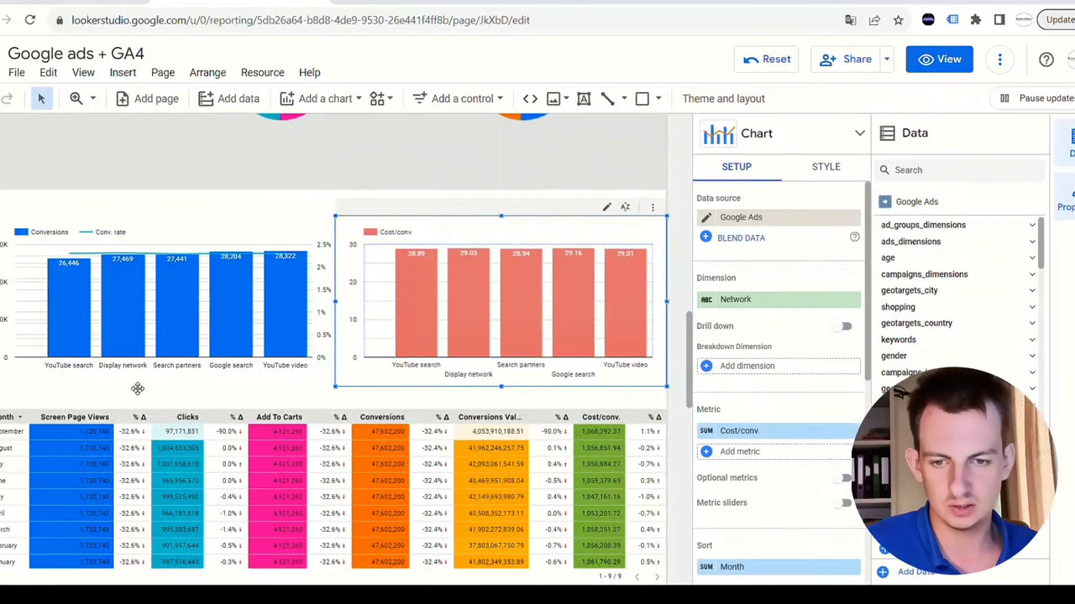
{"action": "scroll", "coordinate": [138, 389], "scroll_direction": "down", "scroll_amount": 3}
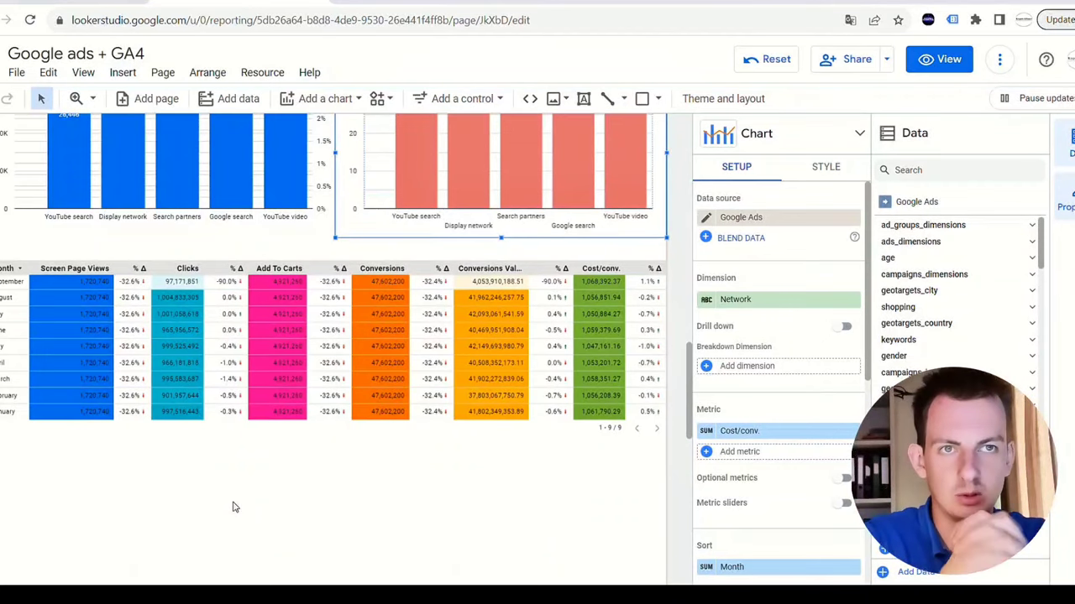
{"action": "left_click", "coordinate": [191, 376]}
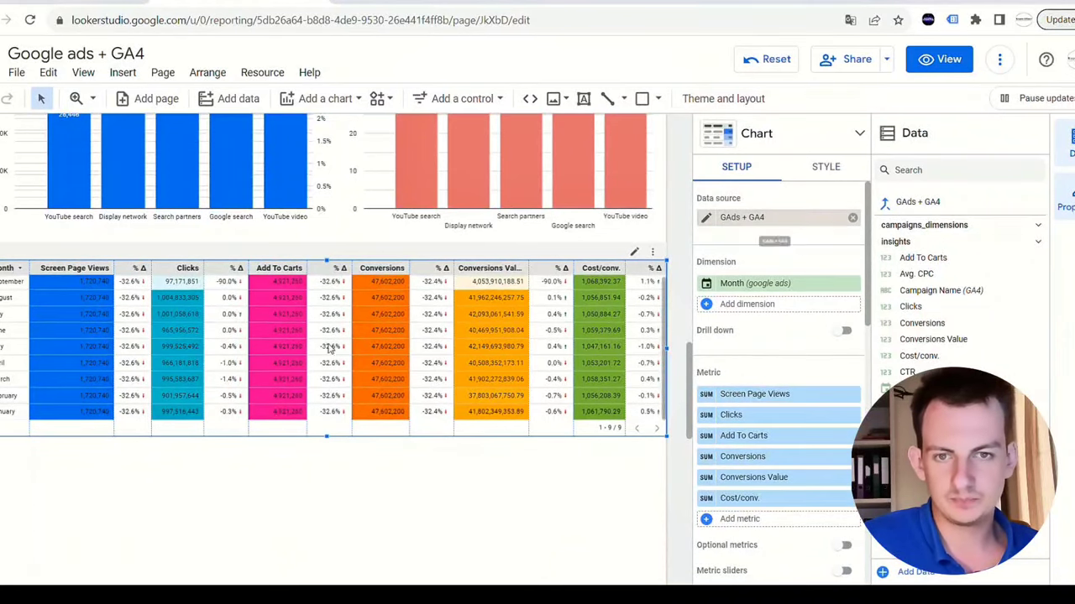
Edit the GAds + GA4 blend and rename its first table to Google Ads
{"action": "left_click", "coordinate": [262, 73]}
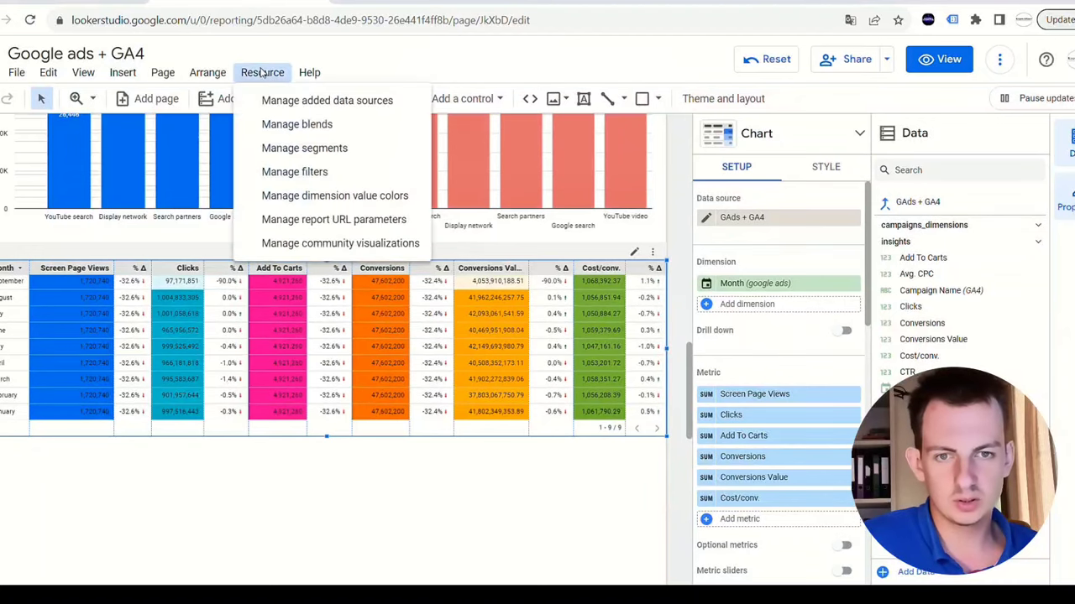
{"action": "left_click", "coordinate": [310, 127]}
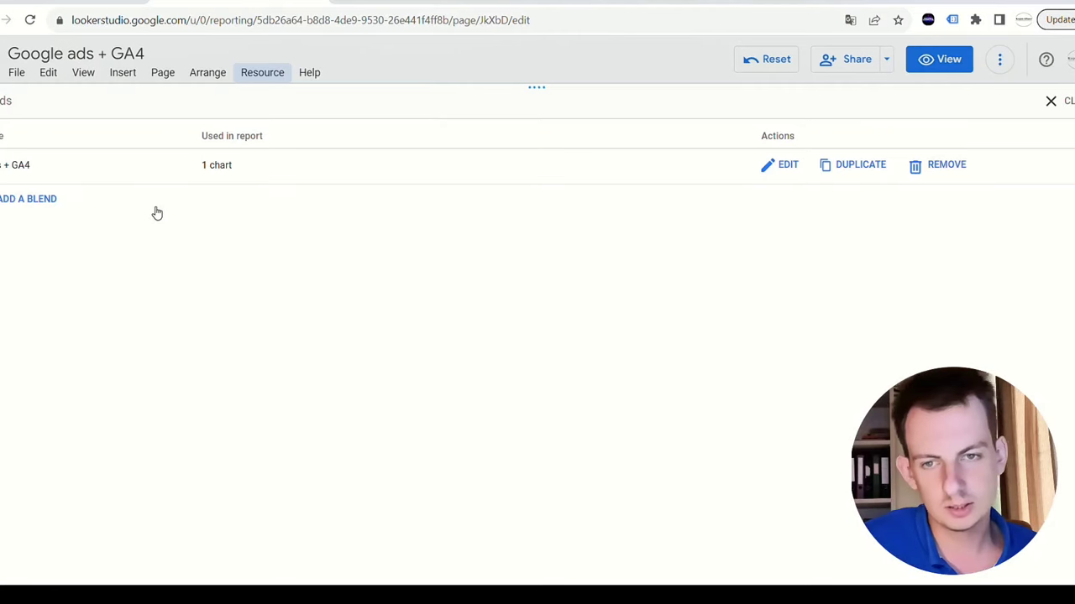
{"action": "left_click", "coordinate": [774, 167]}
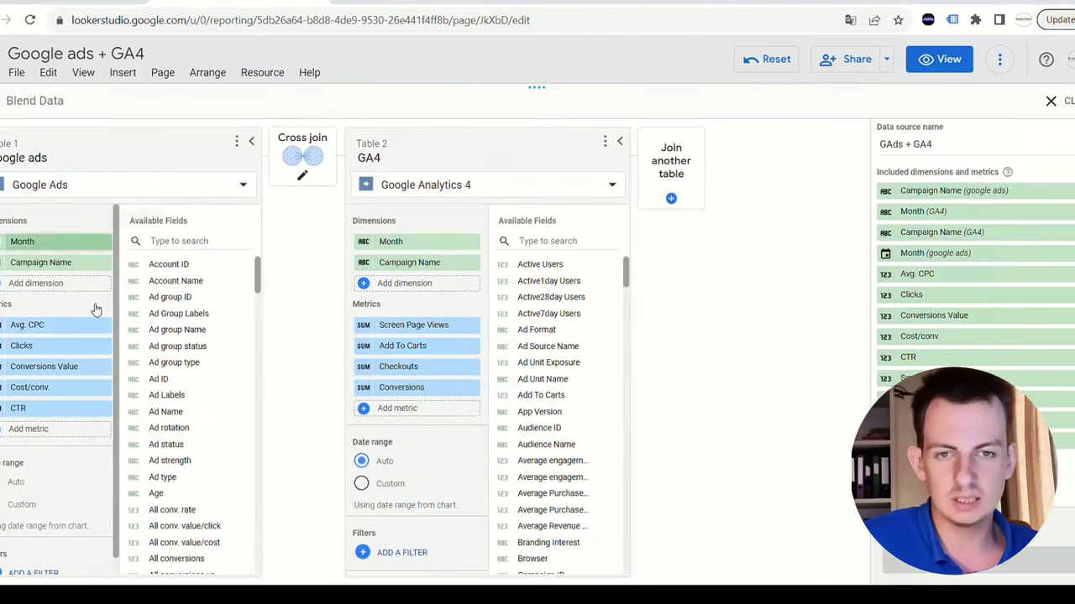
{"action": "left_click", "coordinate": [680, 205]}
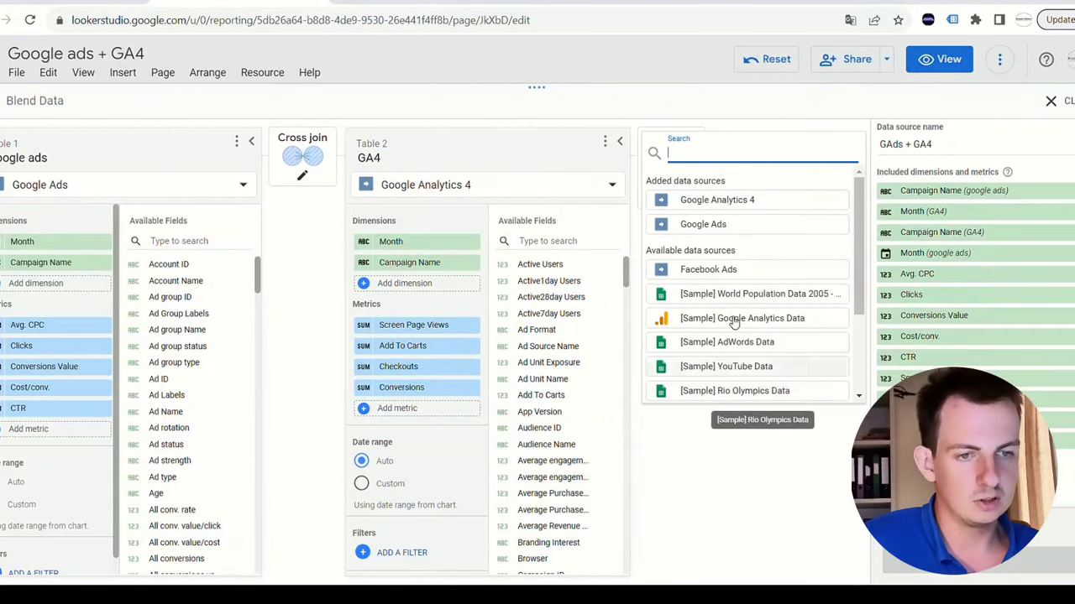
{"action": "left_click", "coordinate": [716, 426]}
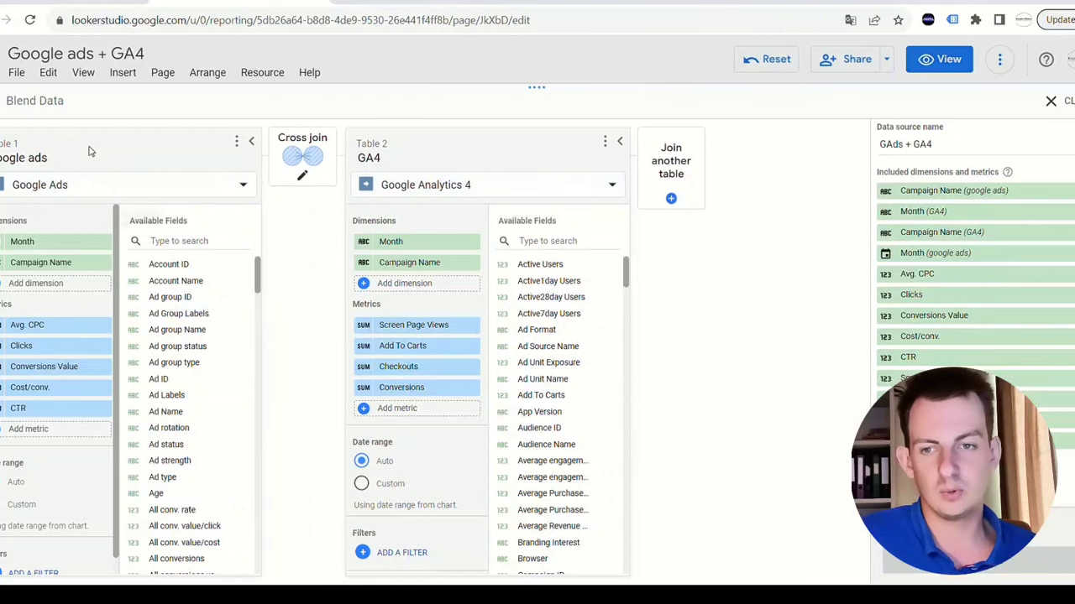
{"action": "key", "text": "ctrl+shift+Left"}
{"action": "key", "text": "ctrl+shift+Left"}
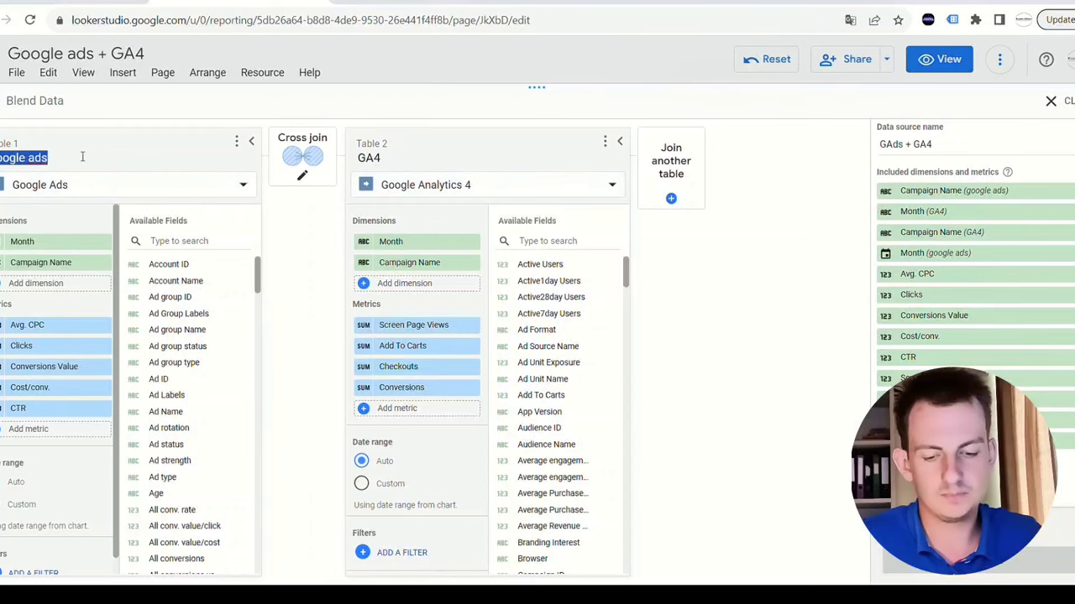
{"action": "type", "text": "Googl"}
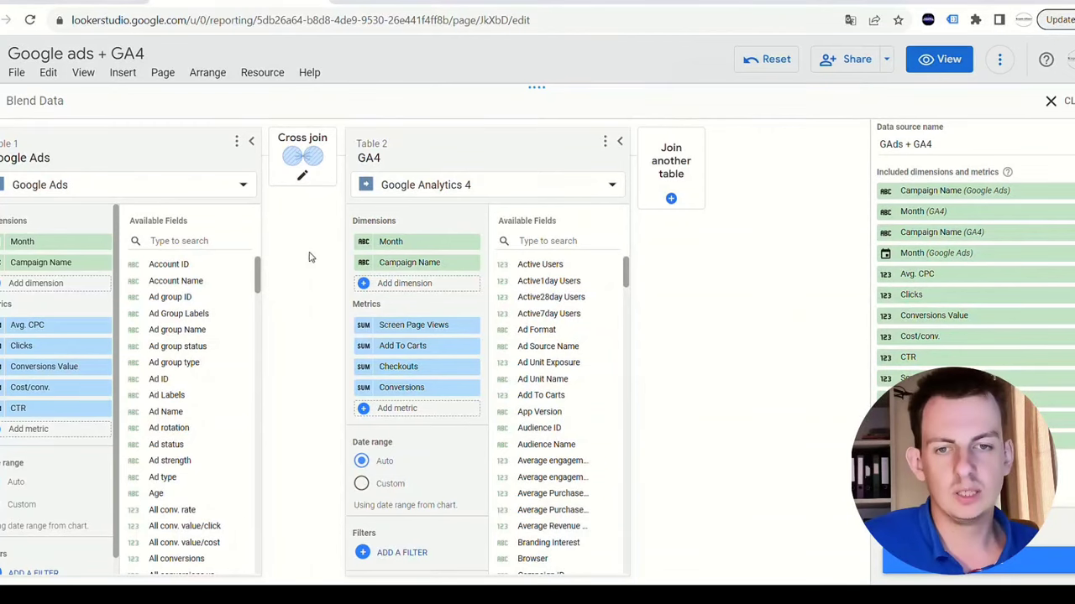
Join the tables with a left outer join on Month and remove Campaign Name from both
{"action": "left_click", "coordinate": [305, 170]}
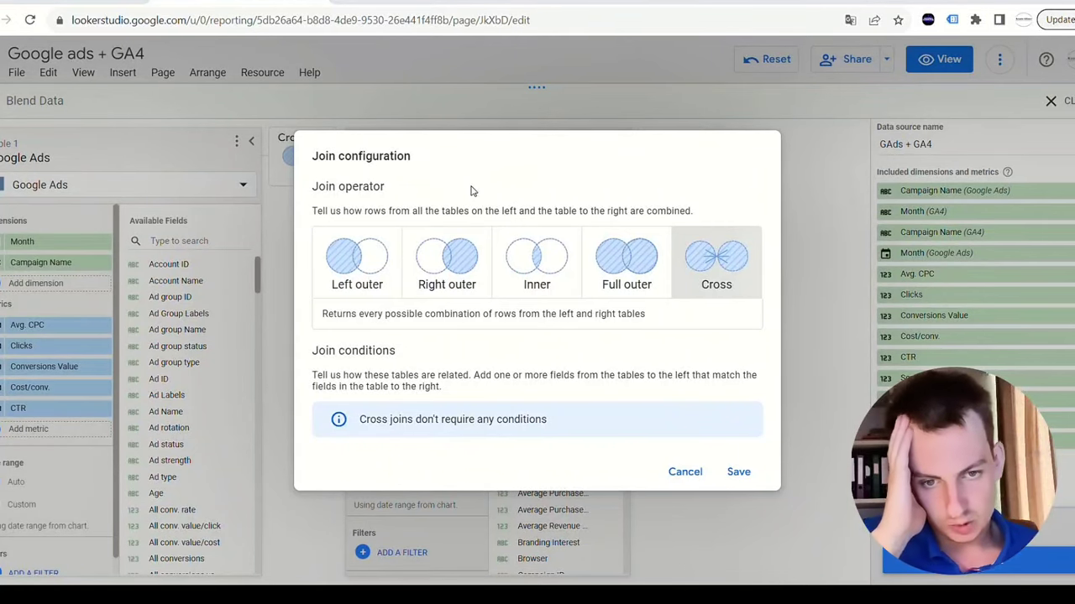
{"action": "left_click", "coordinate": [356, 252]}
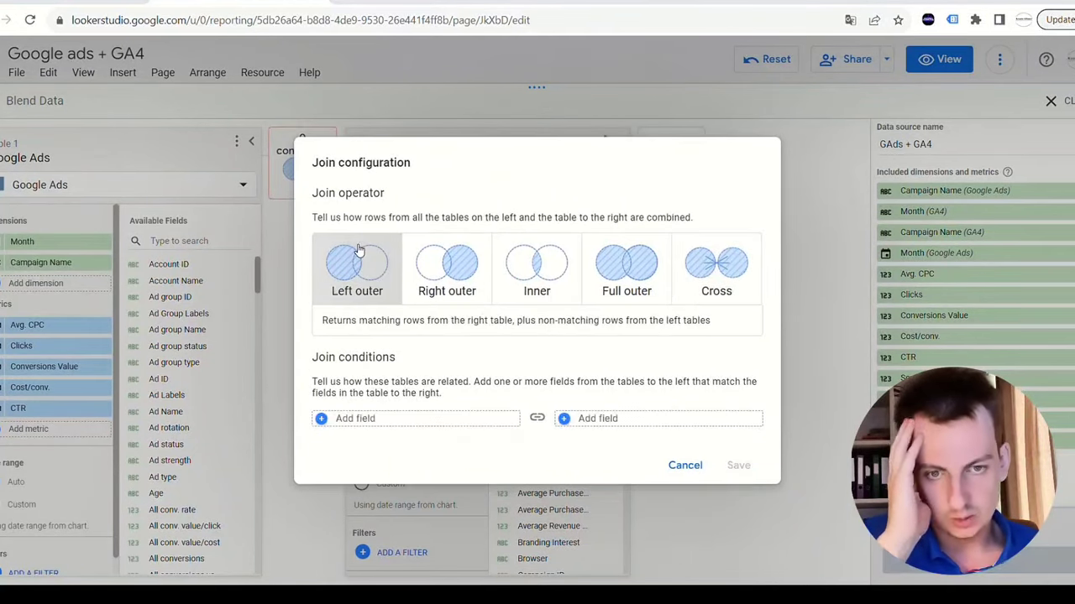
{"action": "left_click", "coordinate": [340, 424]}
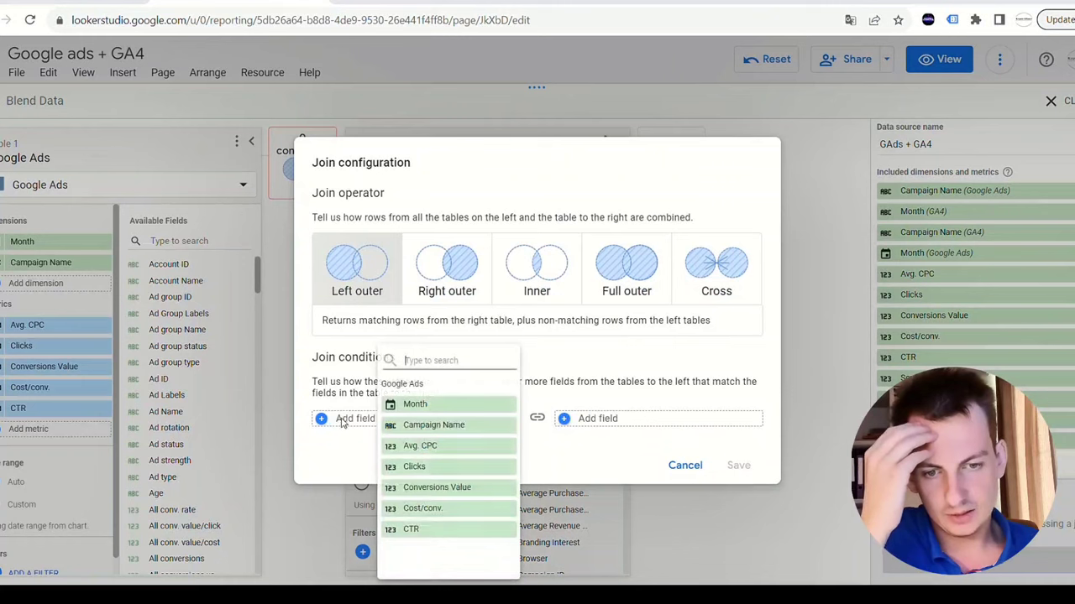
{"action": "left_click", "coordinate": [453, 407]}
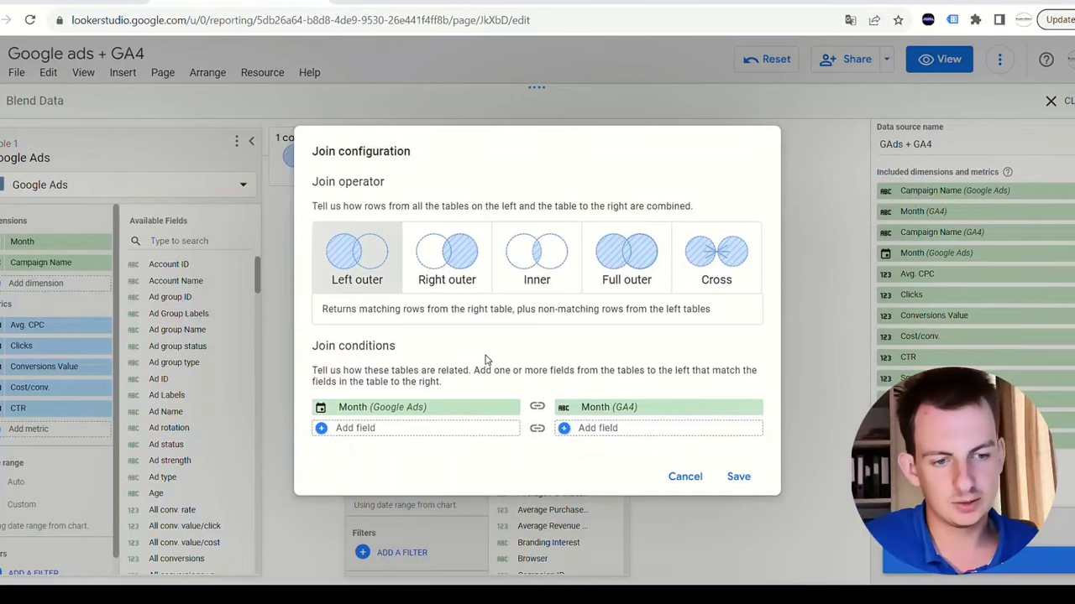
{"action": "left_click", "coordinate": [728, 477]}
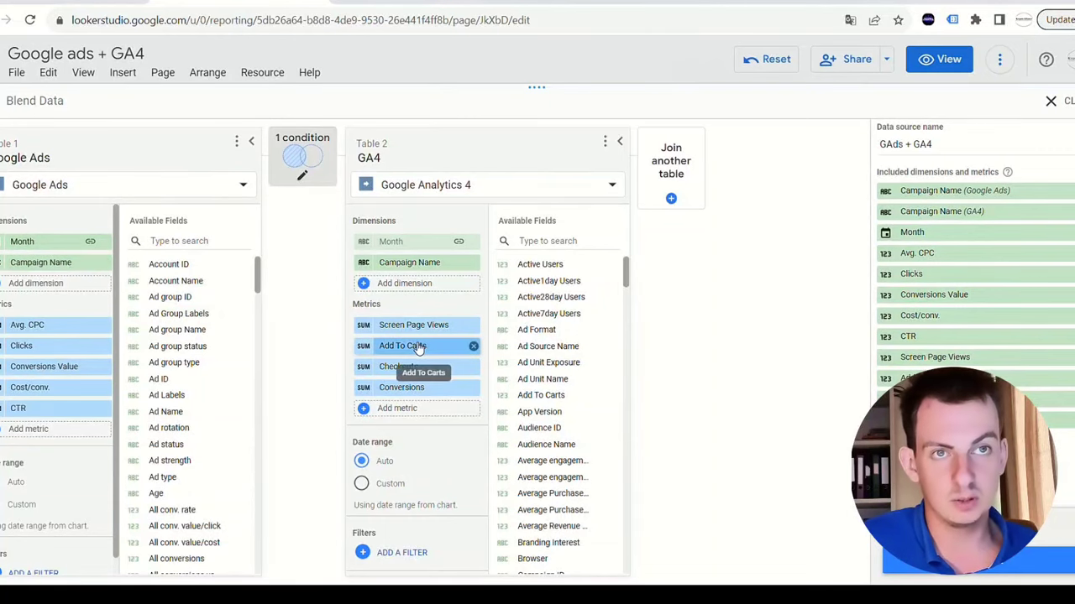
{"action": "left_click", "coordinate": [474, 263]}
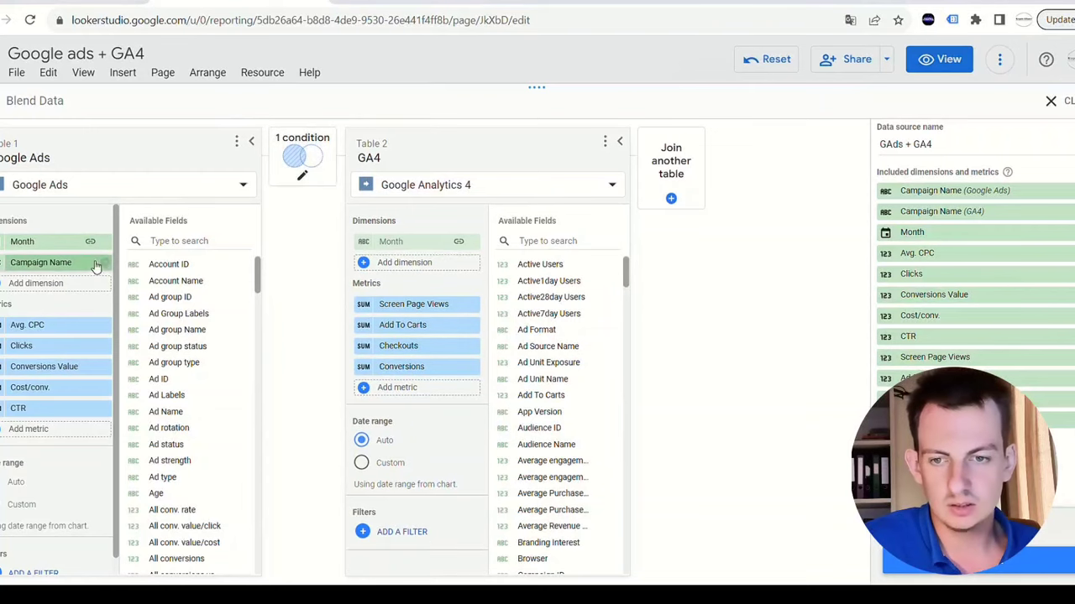
{"action": "left_click", "coordinate": [104, 262]}
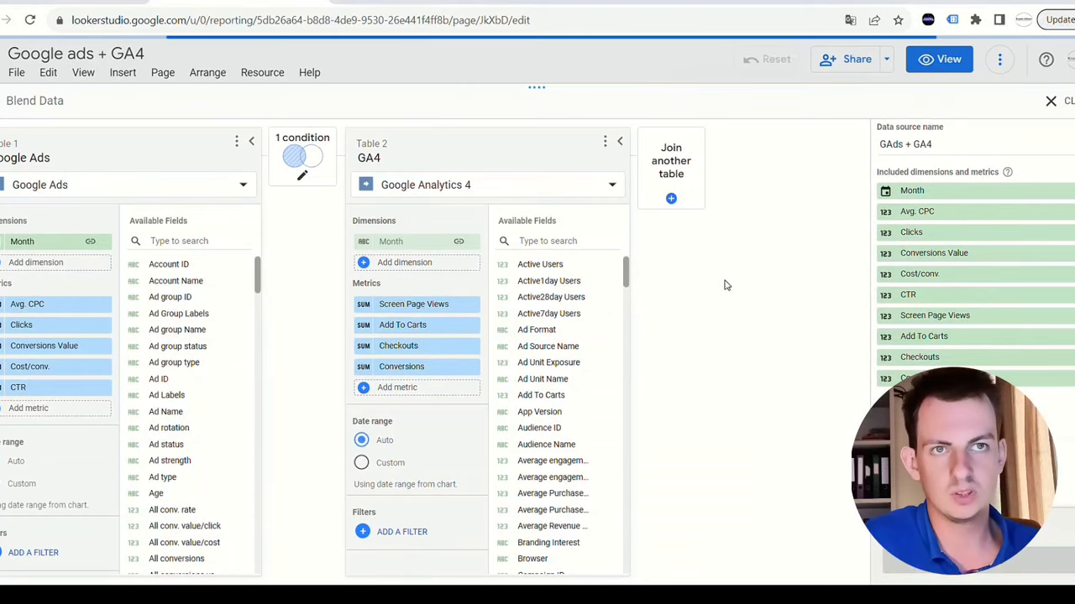
{"action": "left_click", "coordinate": [1050, 102]}
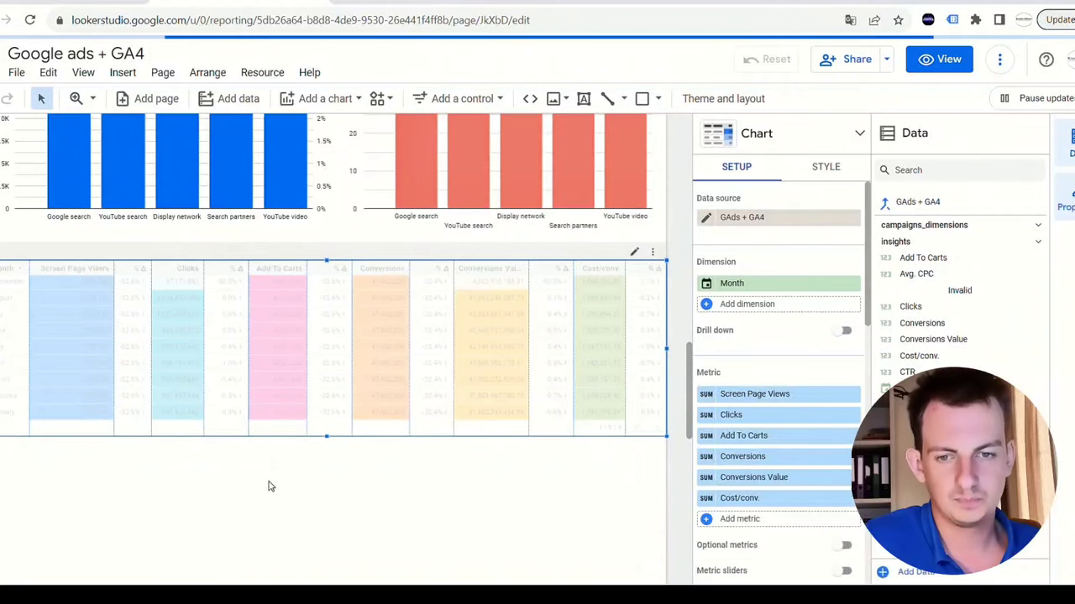
Dismiss the configuration error and save the GAds + GA4 blend with a Cross join
{"action": "left_click", "coordinate": [341, 383]}
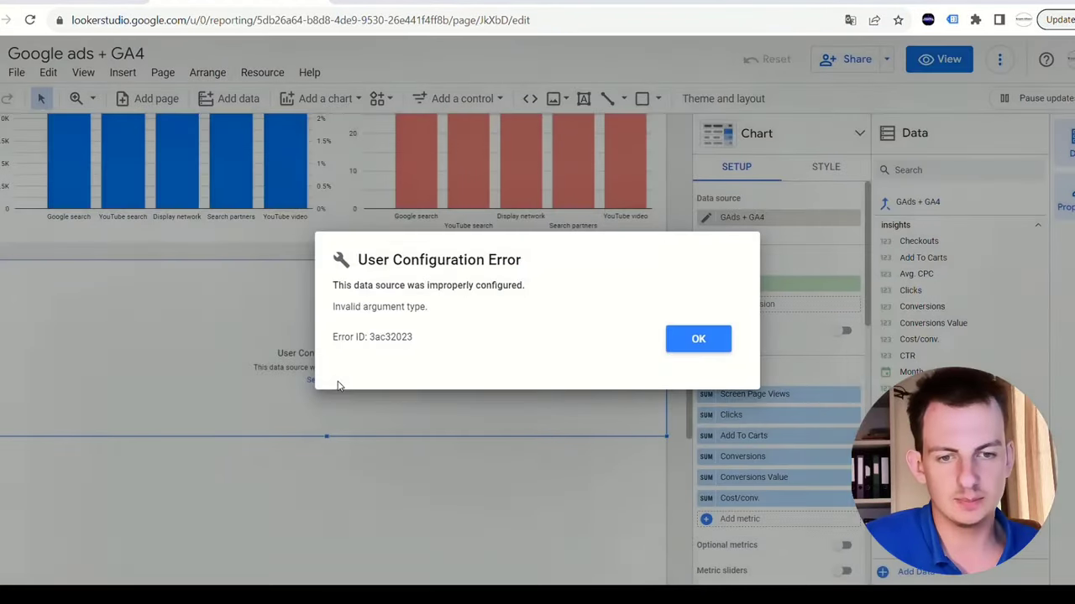
{"action": "left_click", "coordinate": [374, 370]}
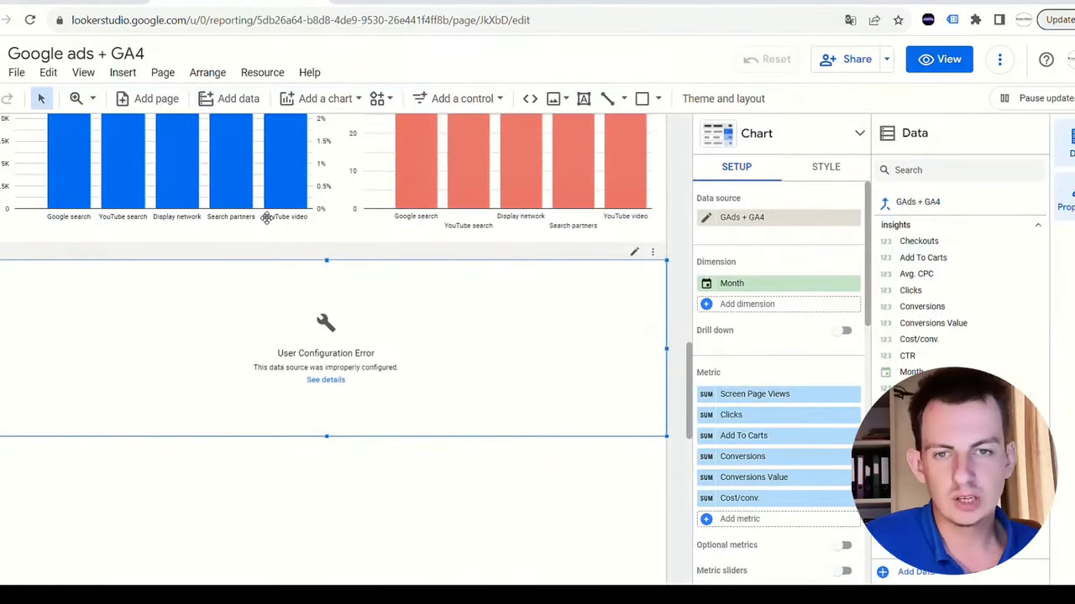
{"action": "left_click", "coordinate": [262, 72]}
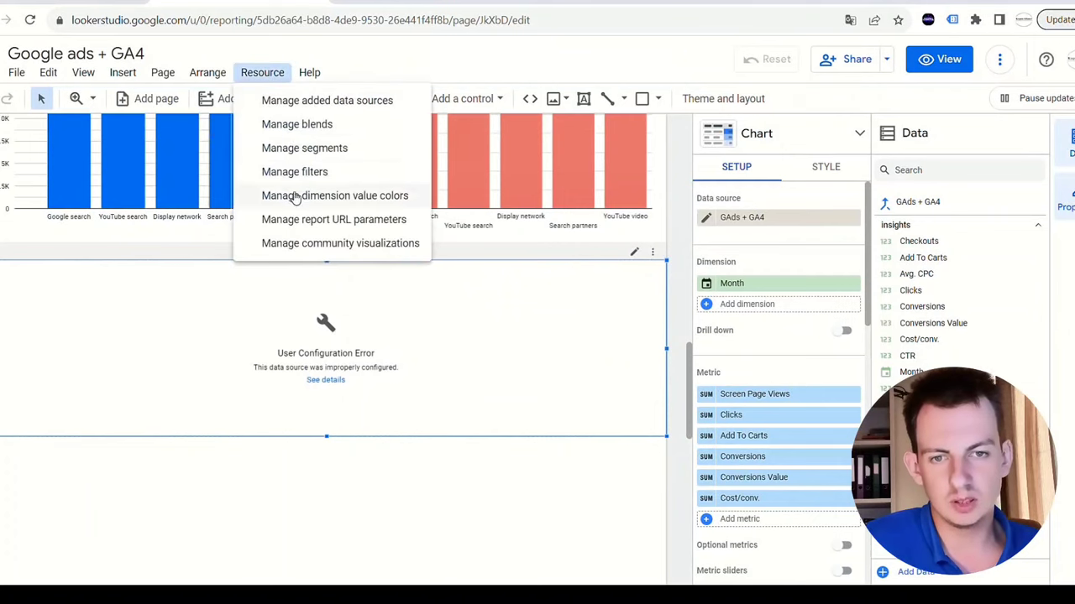
{"action": "left_click", "coordinate": [298, 124]}
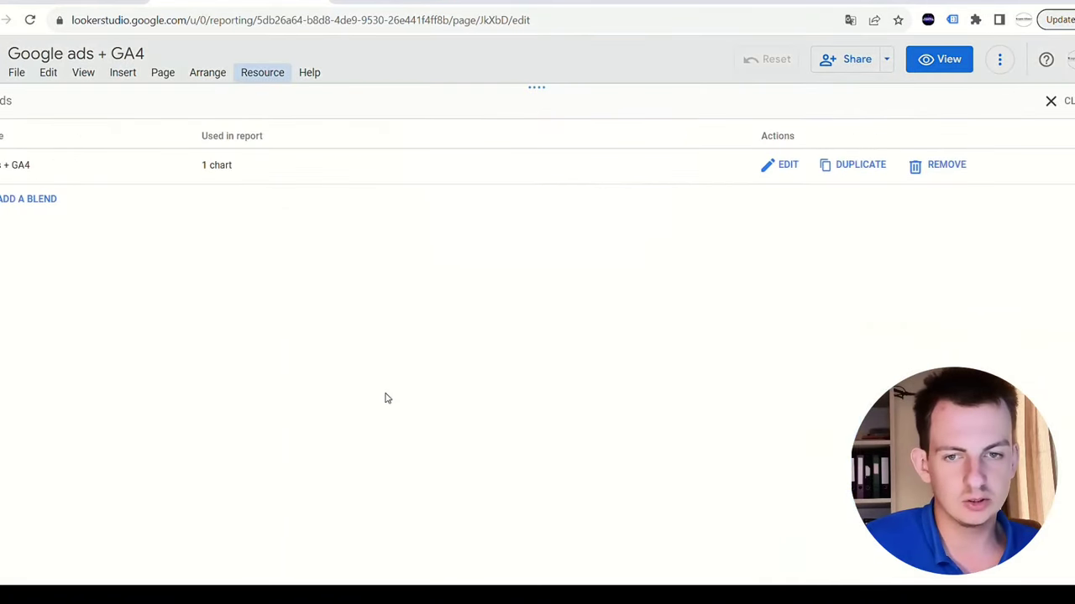
{"action": "left_click", "coordinate": [787, 165]}
{"action": "left_click", "coordinate": [295, 156]}
{"action": "left_click", "coordinate": [717, 252]}
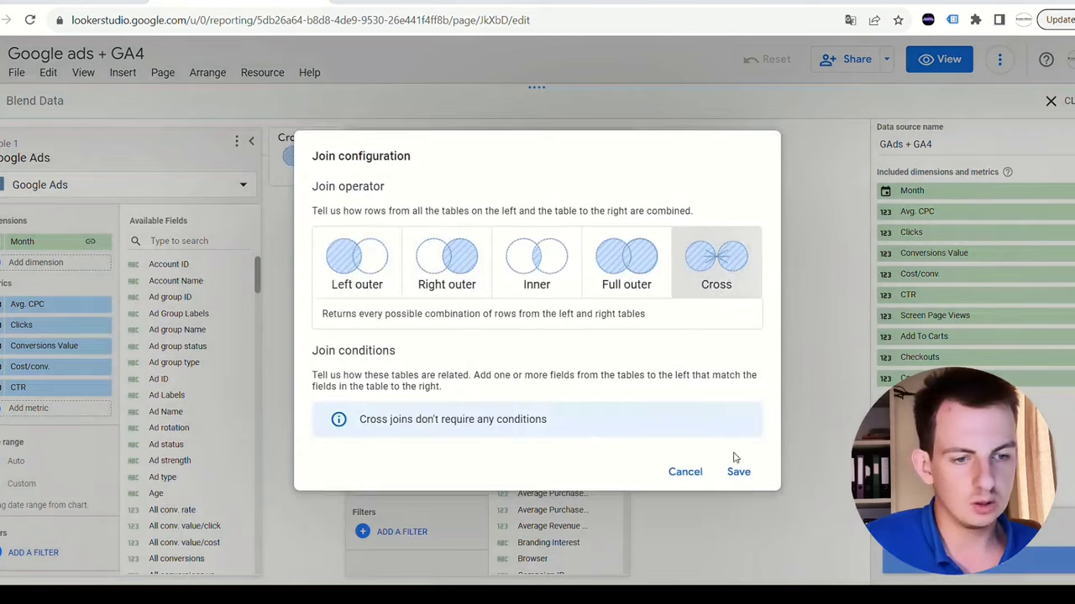
{"action": "left_click", "coordinate": [749, 475]}
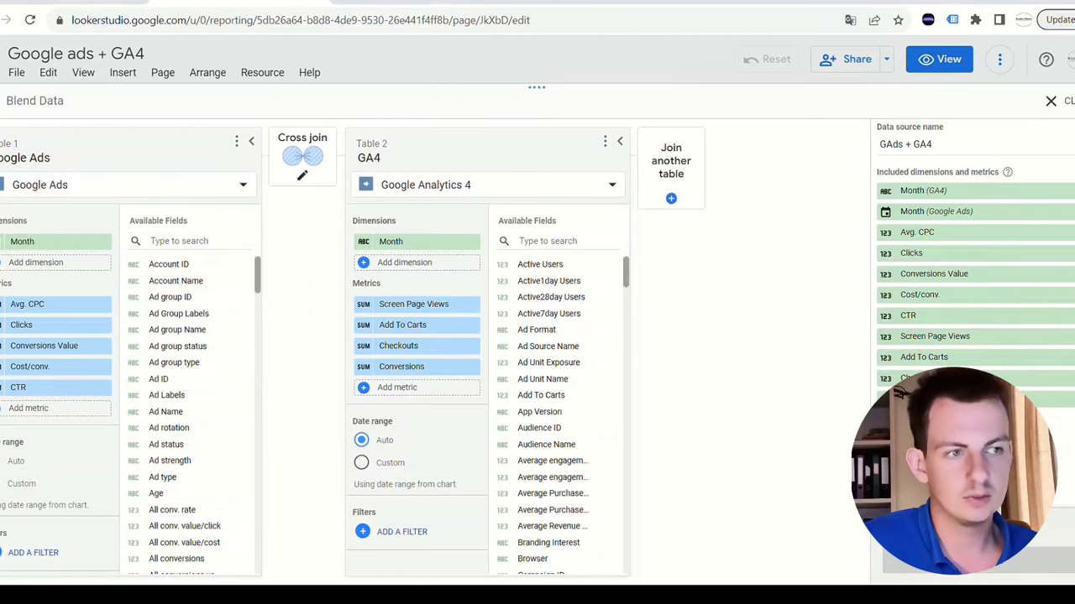
Leave the Blend Data editor, deselect the blended table and scroll to the report's top
{"action": "left_click", "coordinate": [1052, 101]}
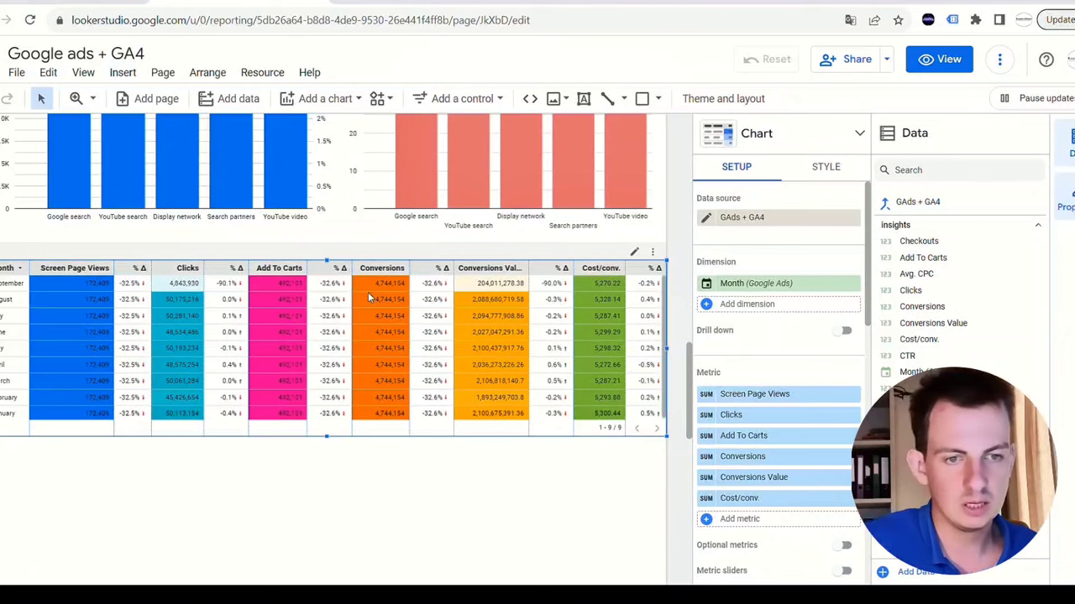
{"action": "left_click", "coordinate": [364, 456]}
{"action": "scroll", "coordinate": [333, 485], "scroll_direction": "up", "scroll_amount": 4}
{"action": "scroll", "coordinate": [332, 485], "scroll_direction": "up", "scroll_amount": 5}
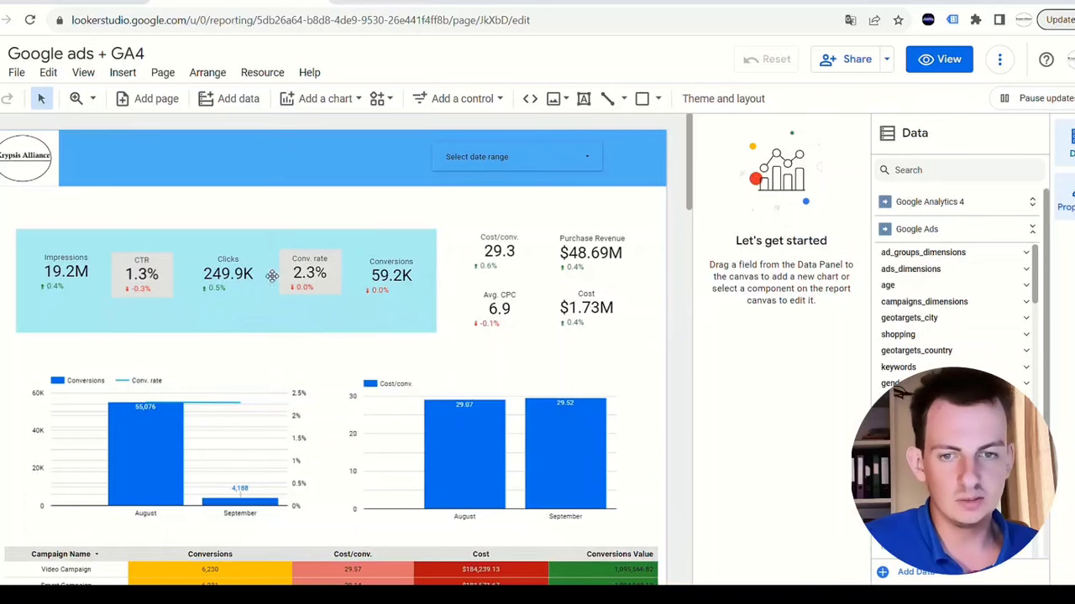
{"action": "scroll", "coordinate": [330, 356], "scroll_direction": "down", "scroll_amount": 3}
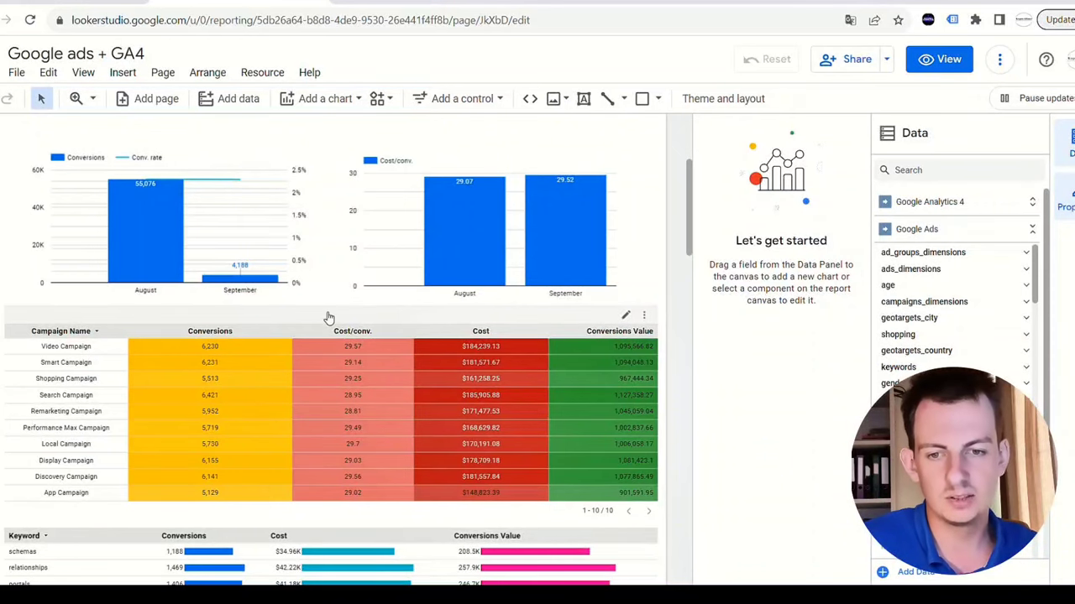
{"action": "scroll", "coordinate": [326, 313], "scroll_direction": "up", "scroll_amount": 3}
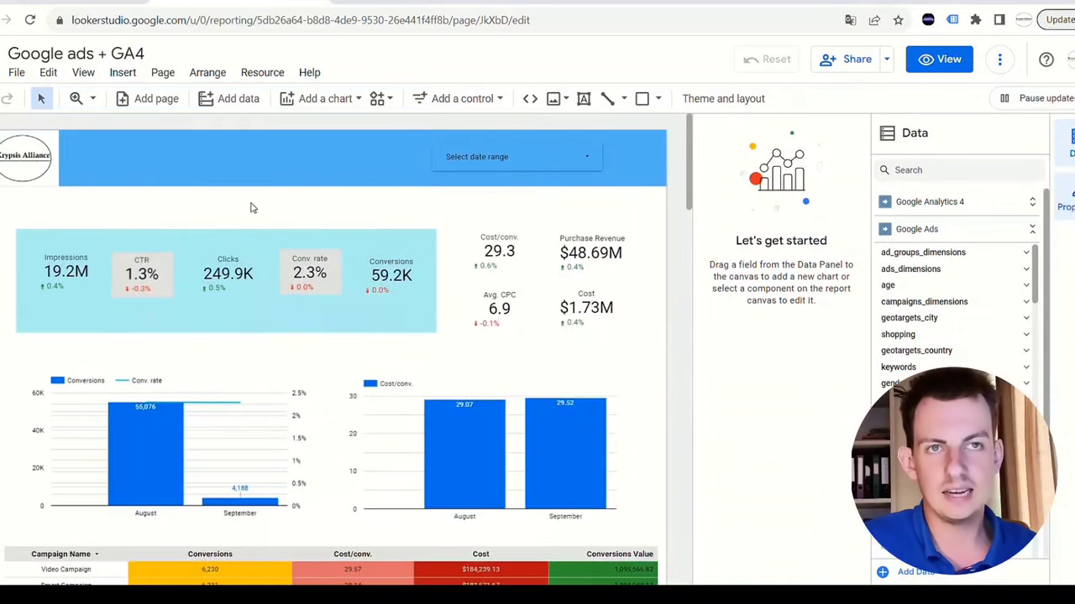